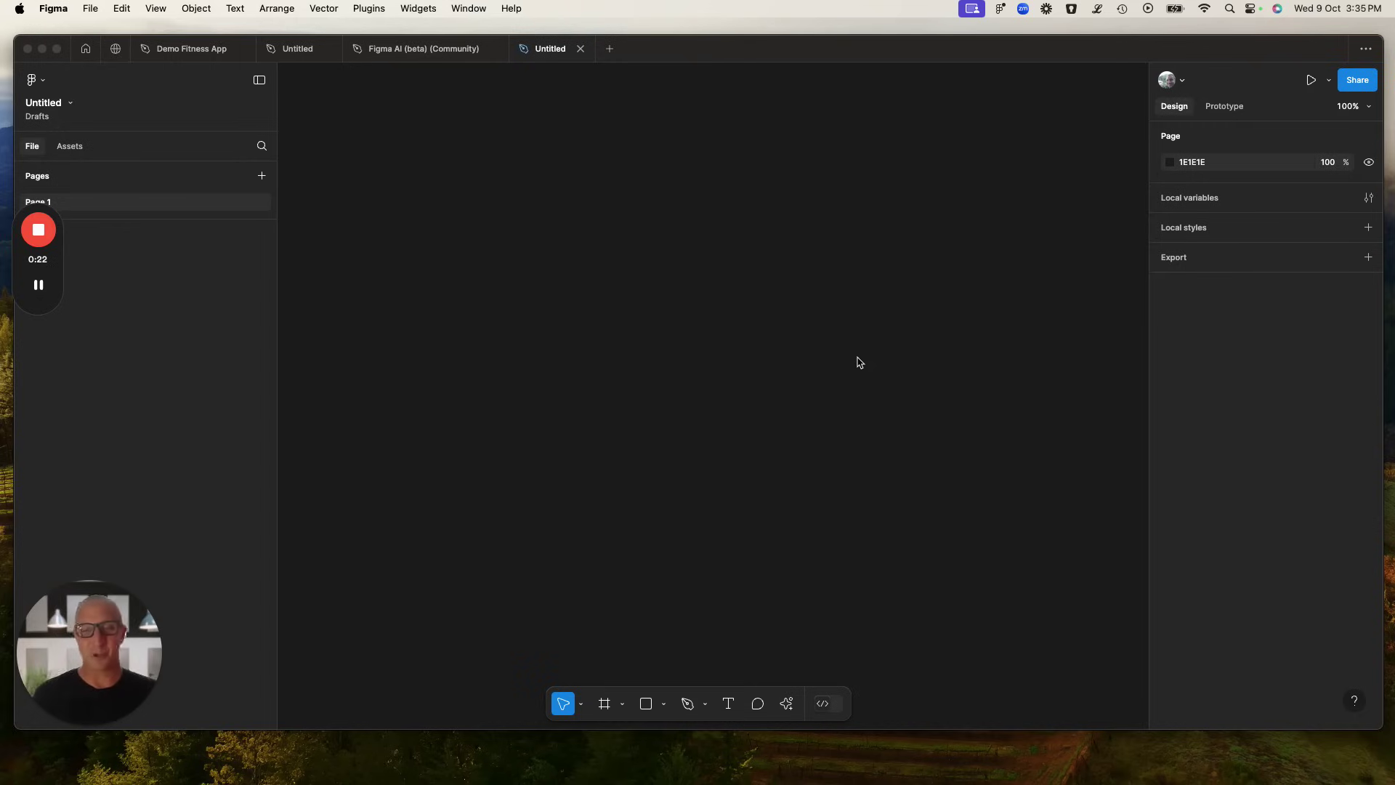
Generate an AI First Draft of the RecipMe home page from the pasted recipe app prompt.
left_click(786, 704)
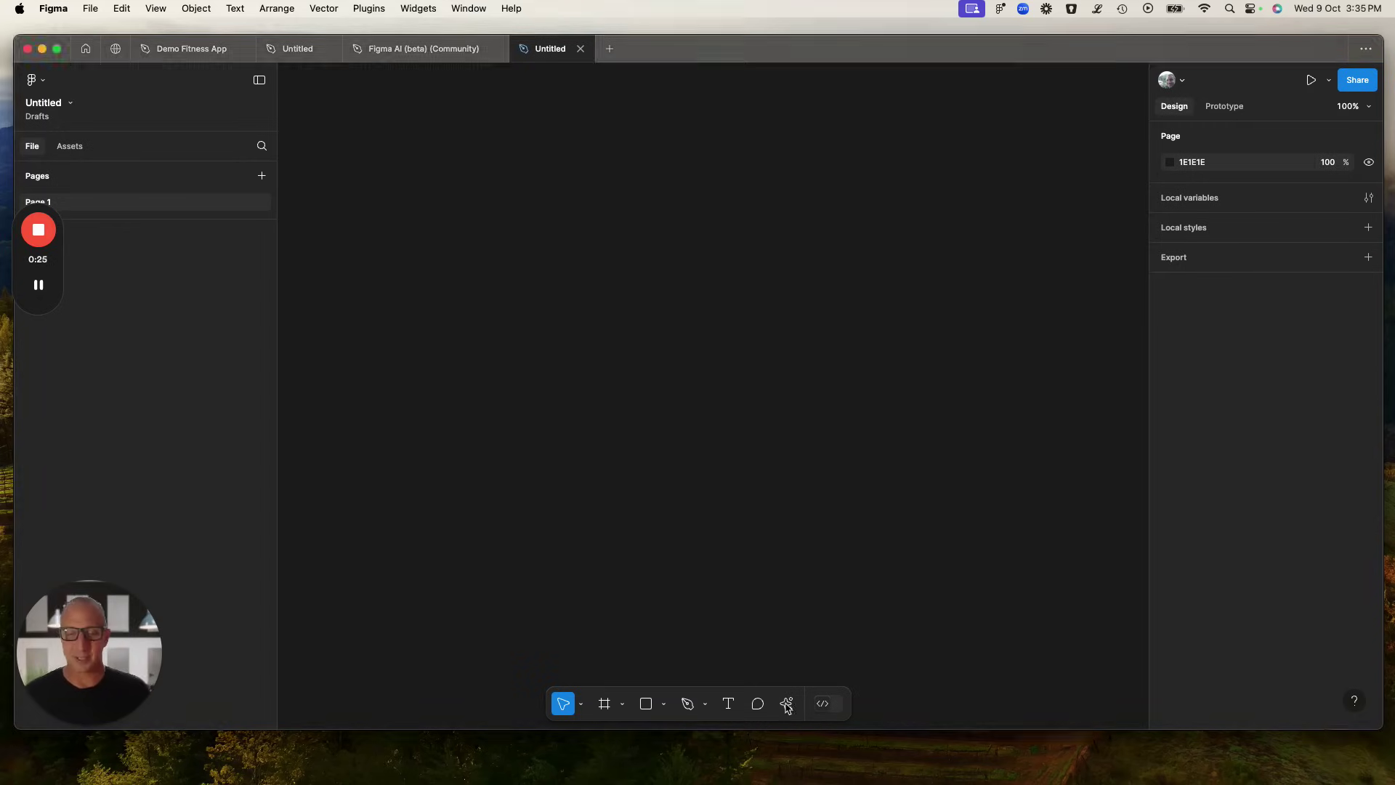
left_click(786, 704)
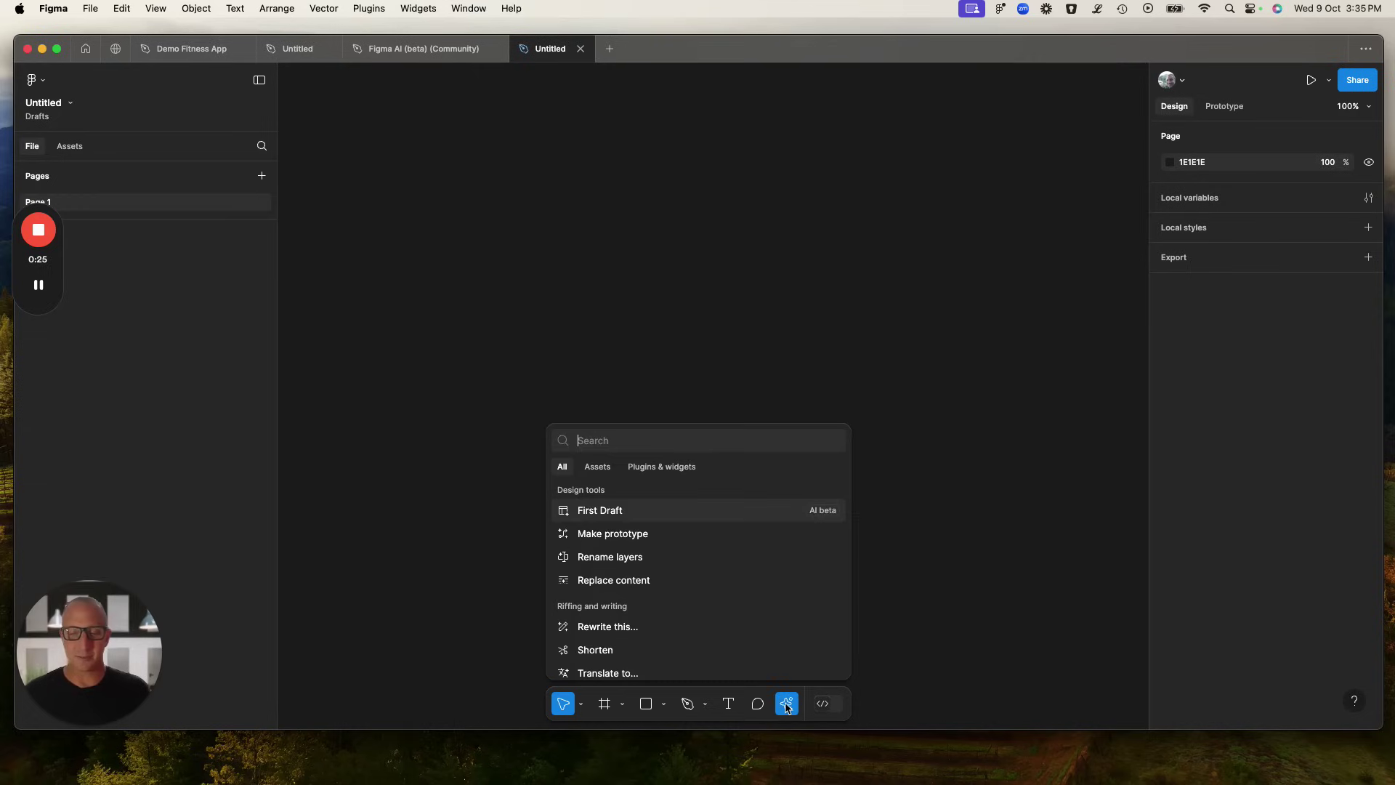
left_click(610, 515)
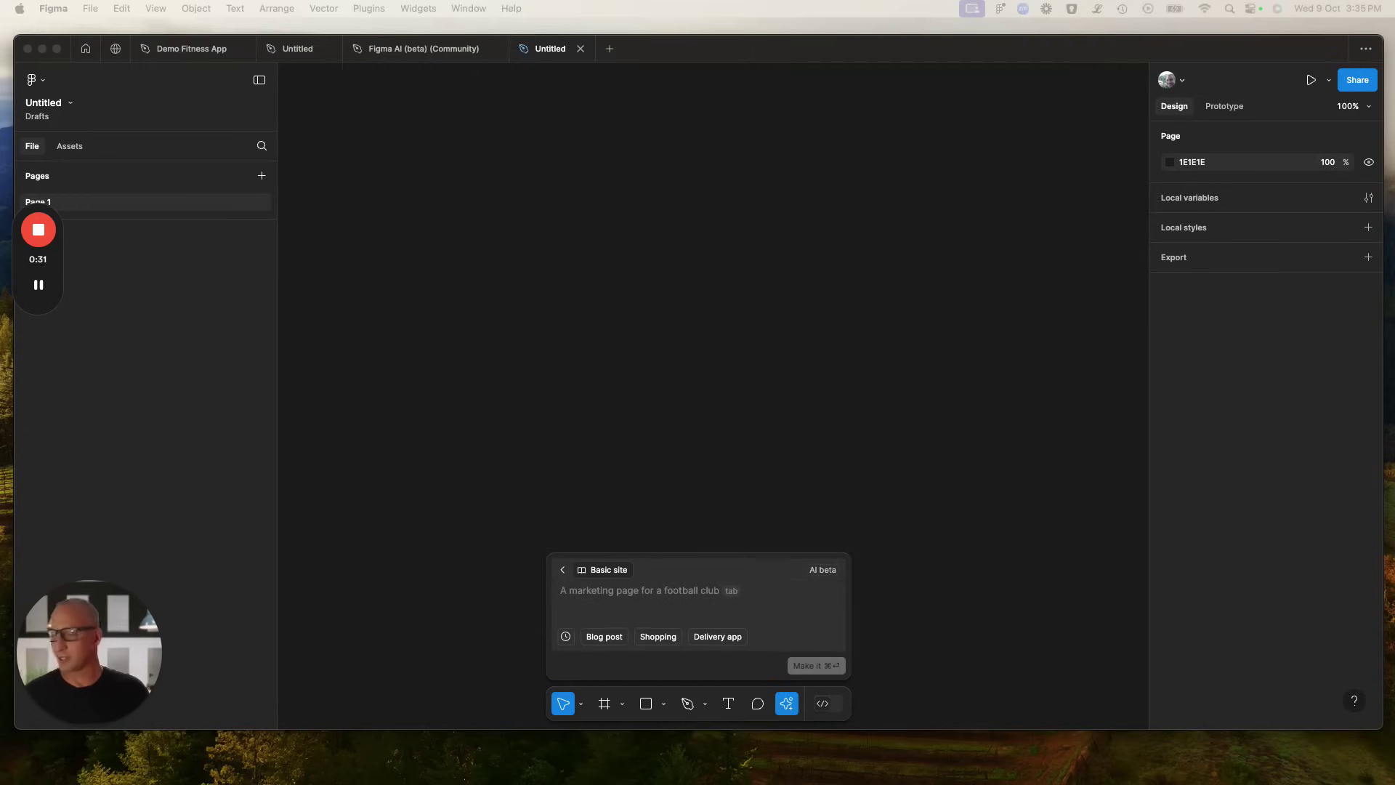
left_click(573, 602)
type("Create a simple recipe app called RecipMe. On the home page there’s a grid of recipes.")
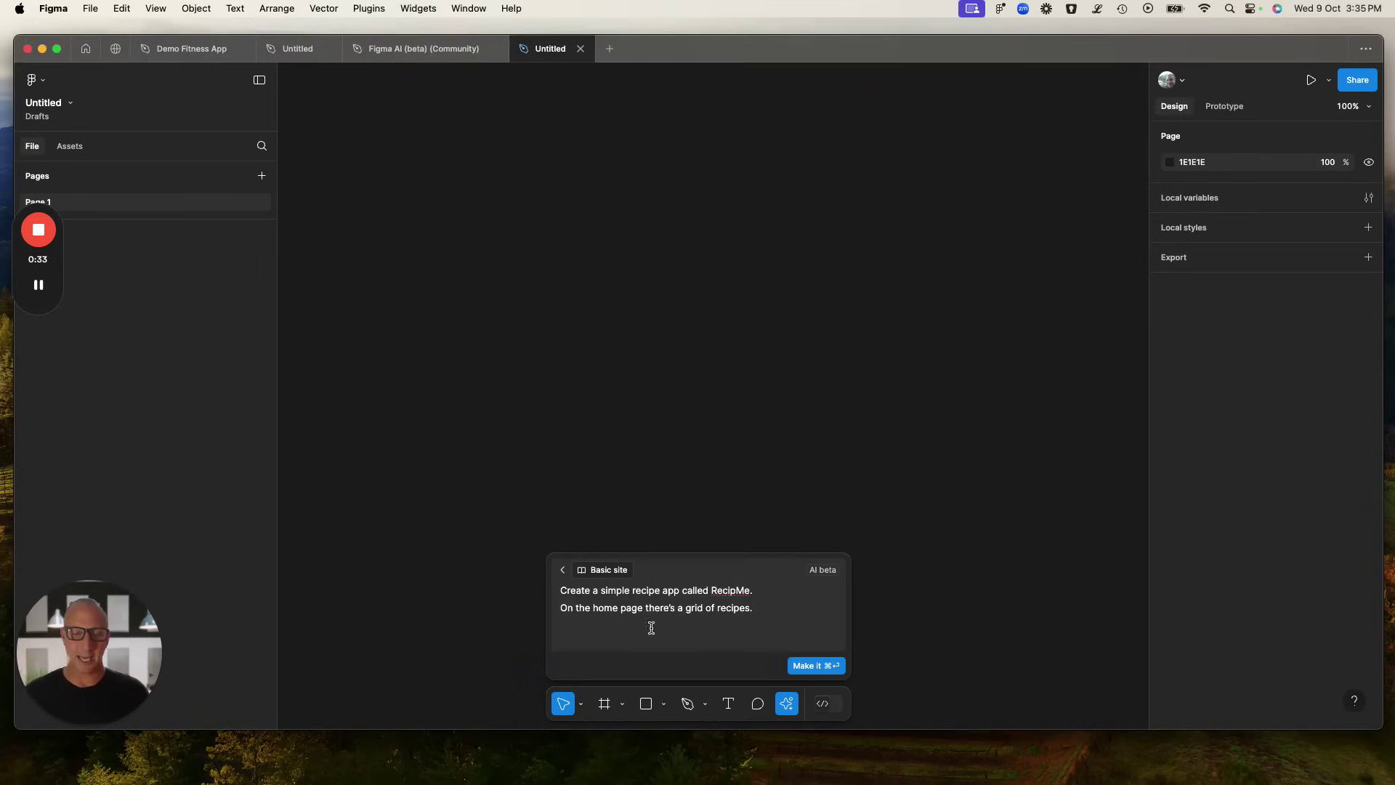
left_click(807, 668)
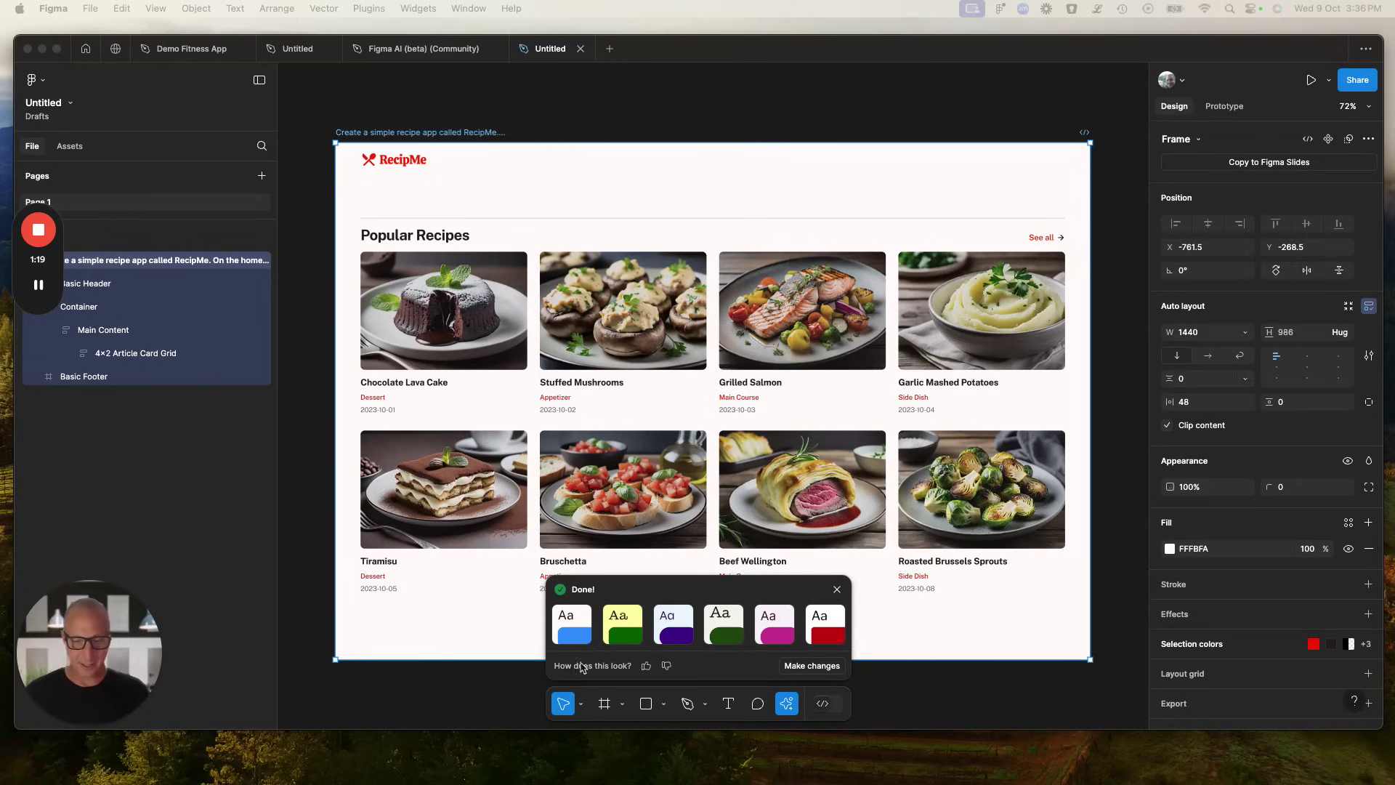
left_click(694, 595)
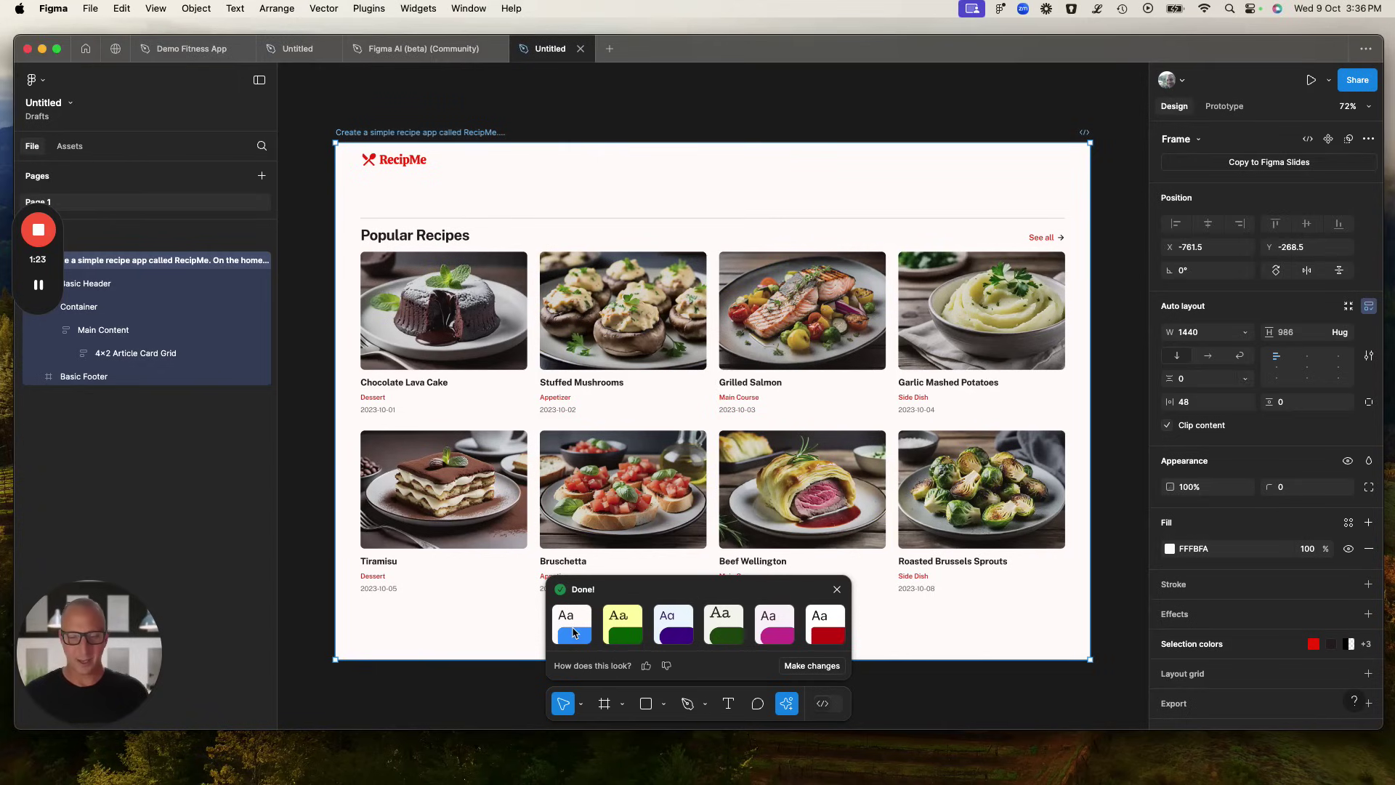
left_click(635, 629)
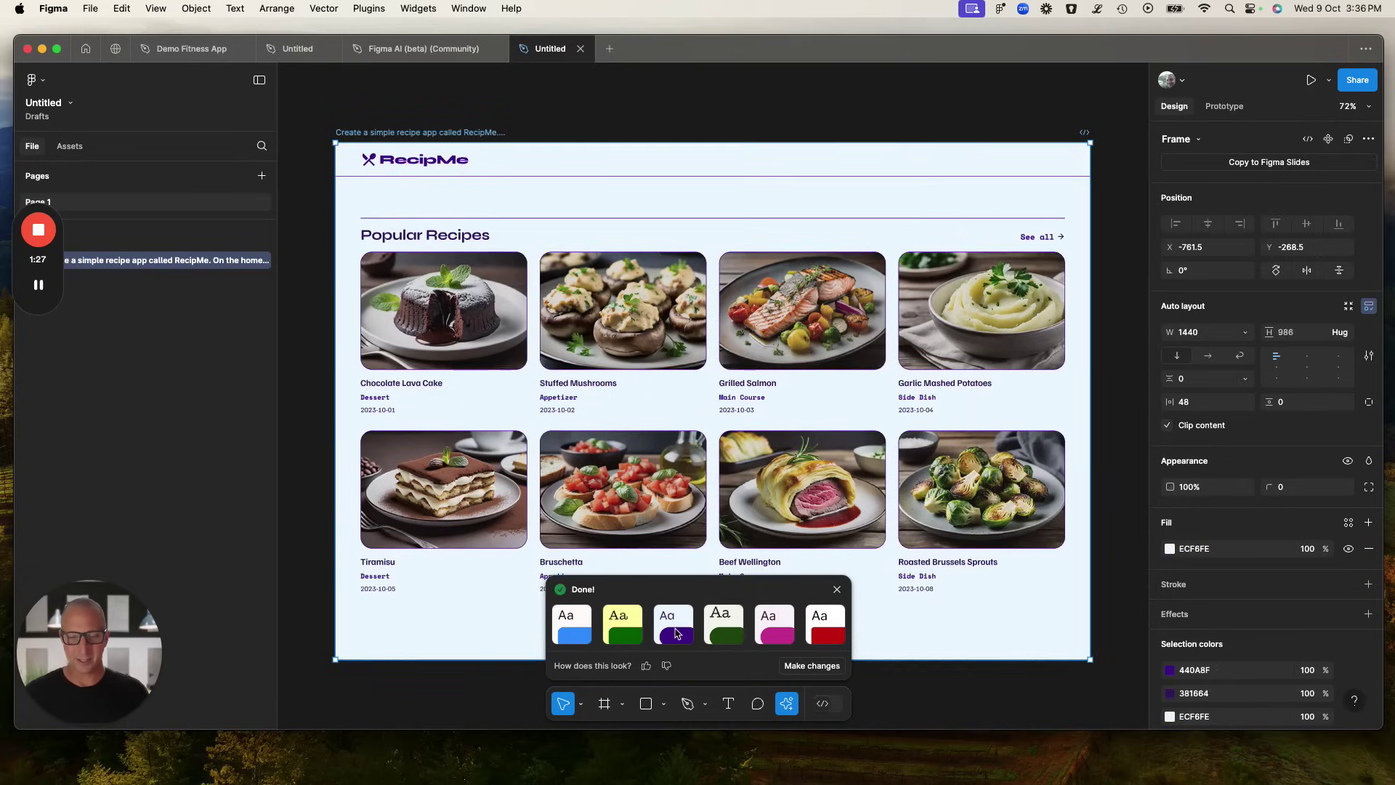
left_click(775, 628)
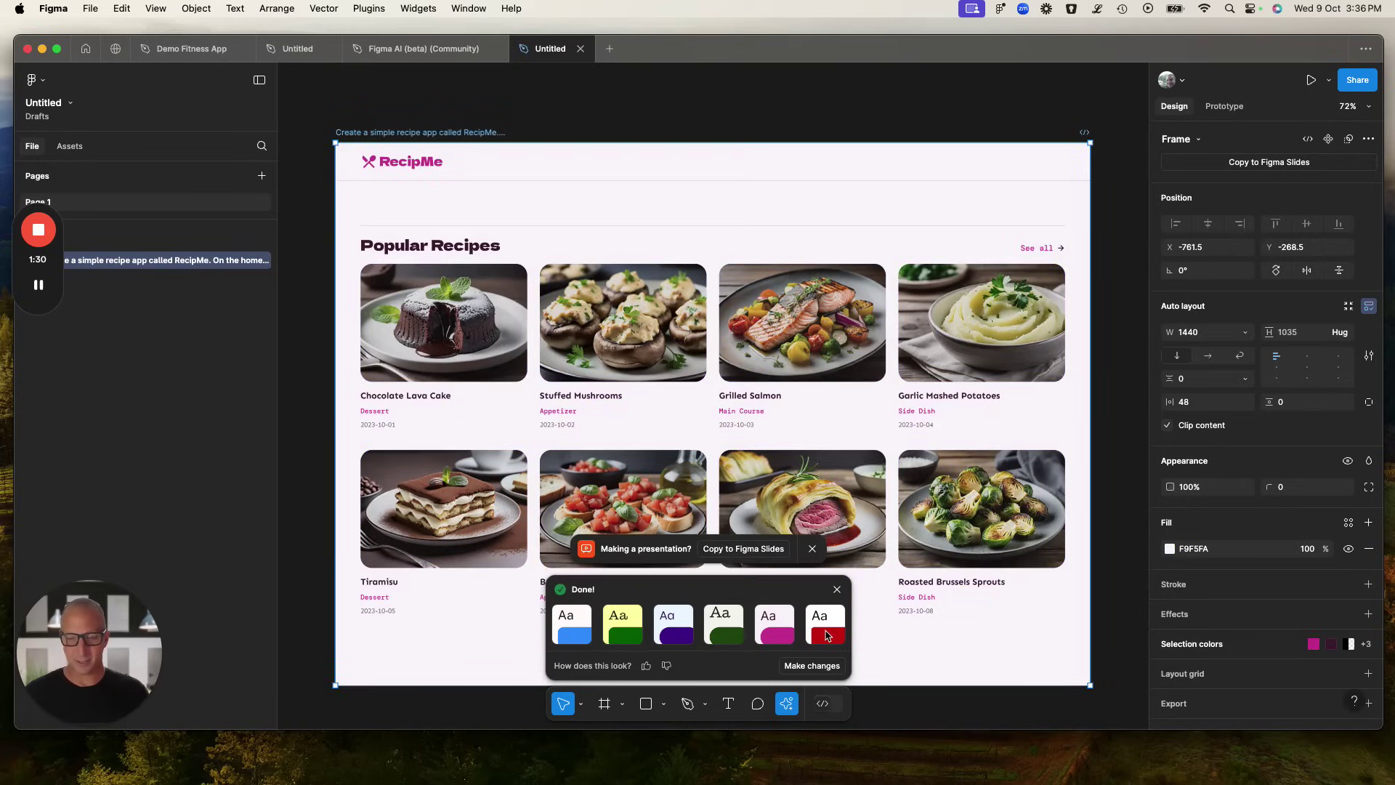
left_click(826, 636)
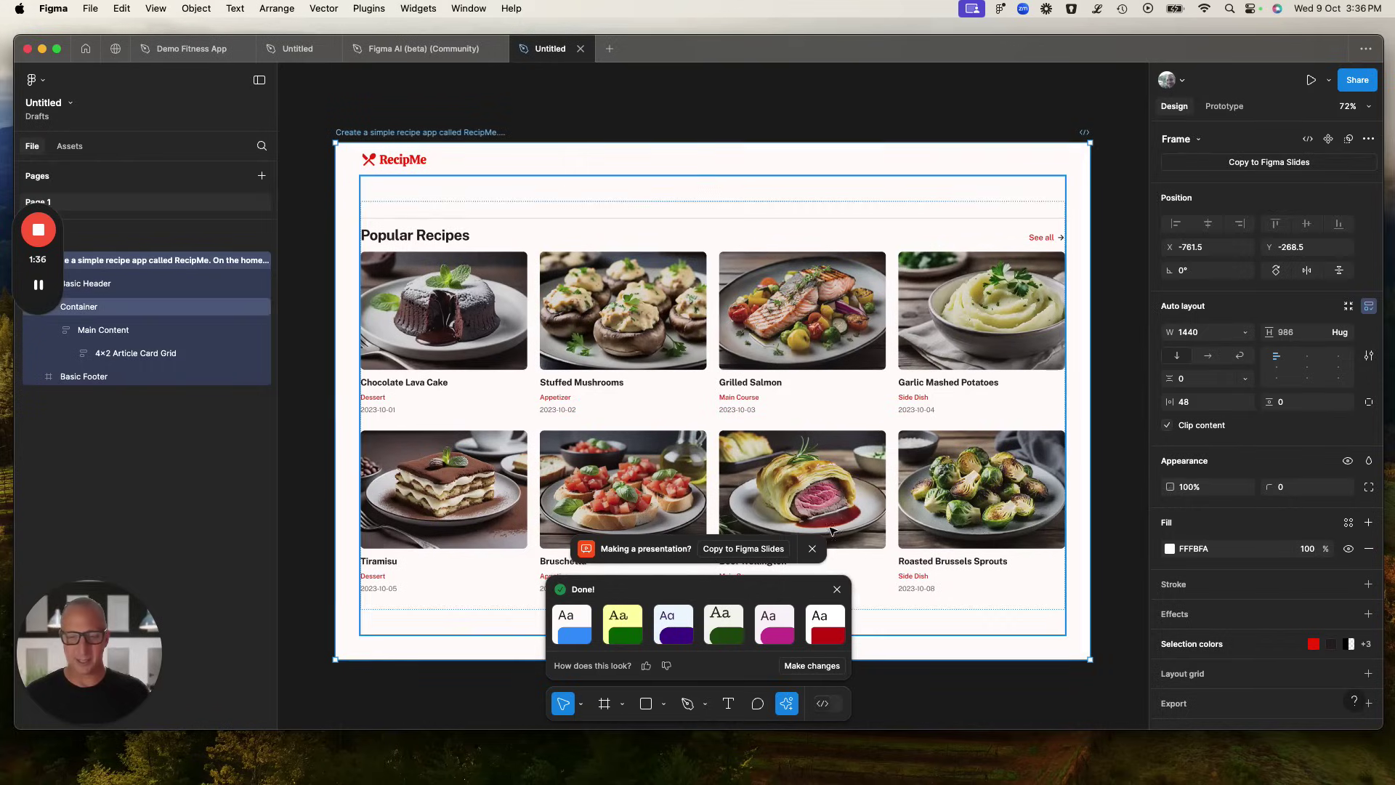
scroll(739, 525, "down", 5)
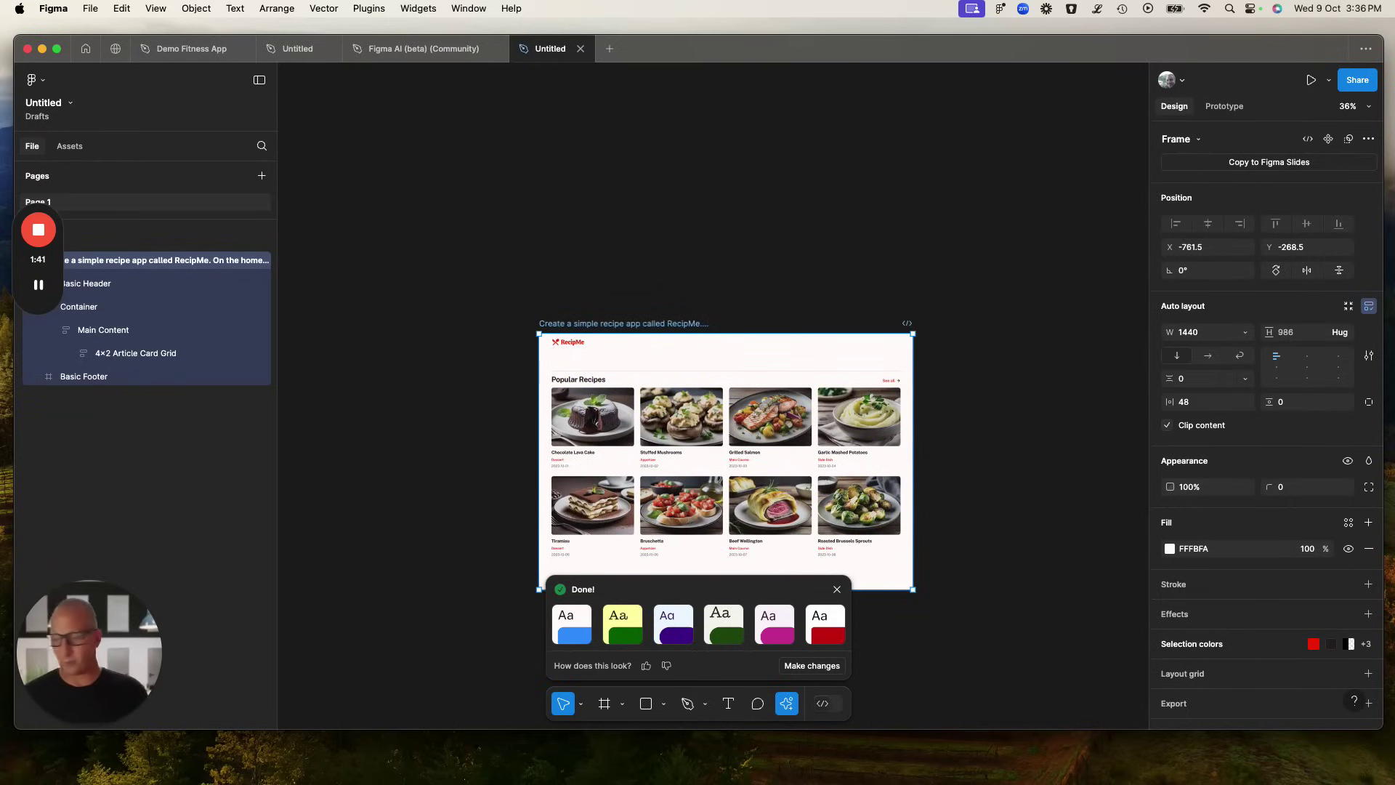
Start a First Draft of the recipe detail page, pasting its prompt plus the single-thread reviews line.
scroll(803, 162, "down", 3)
scroll(803, 162, "right", 4)
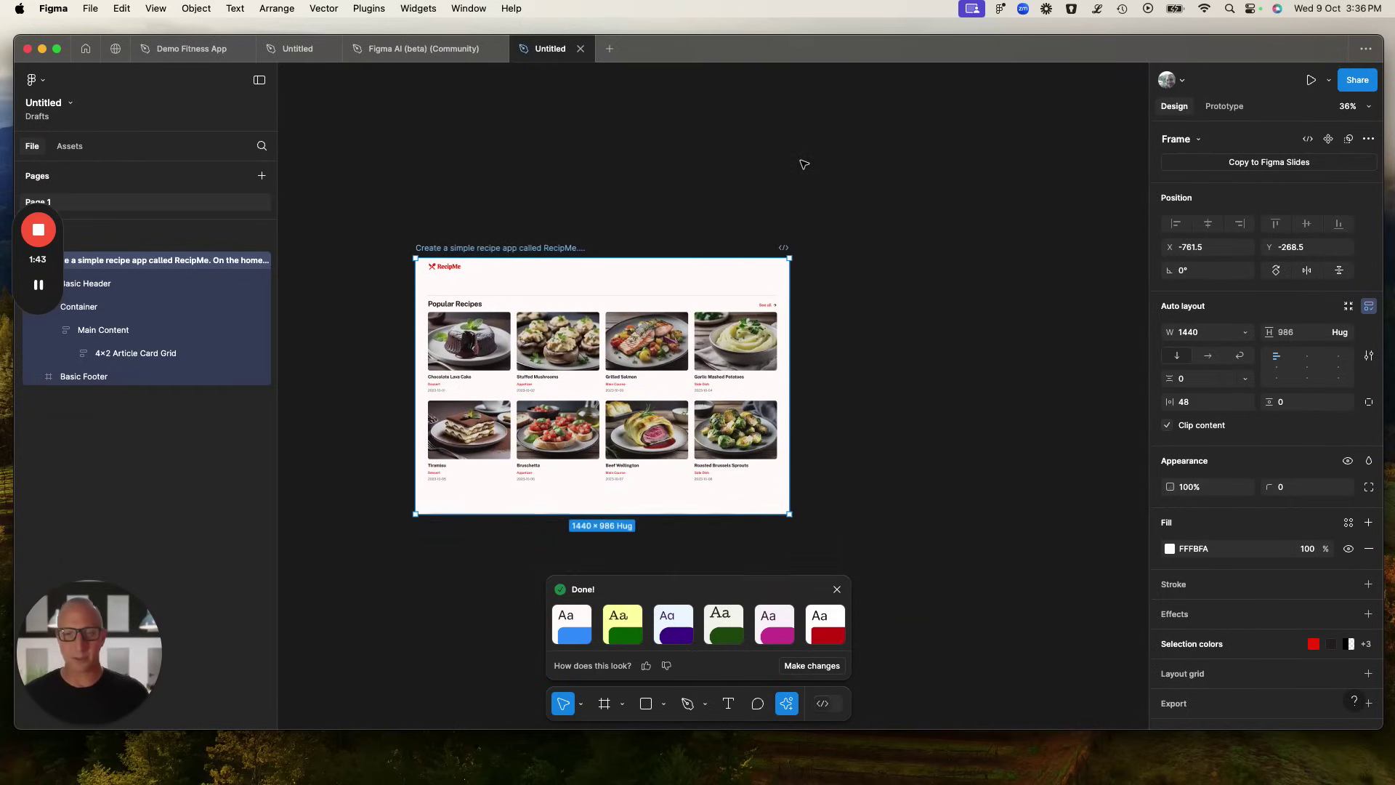
left_click(786, 708)
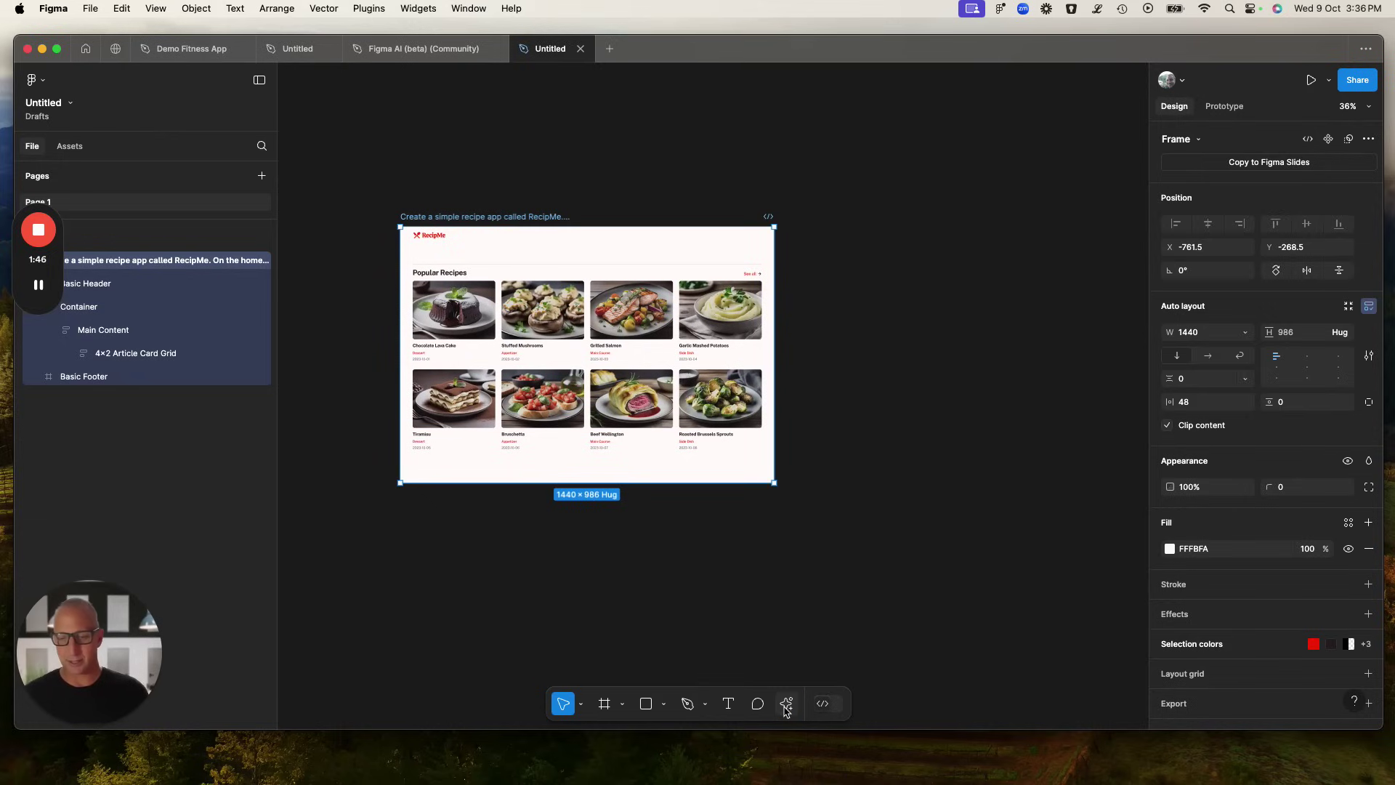
left_click(786, 703)
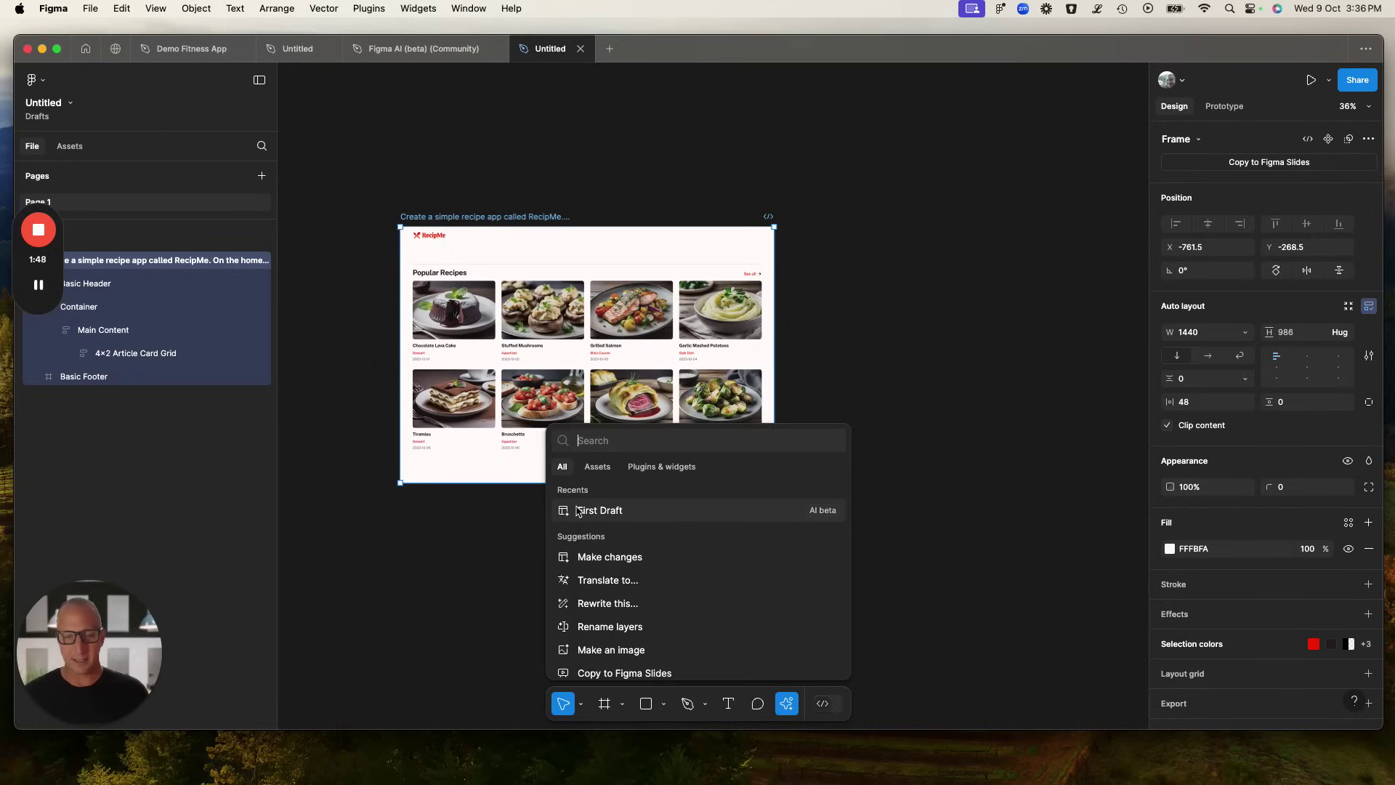
left_click(601, 511)
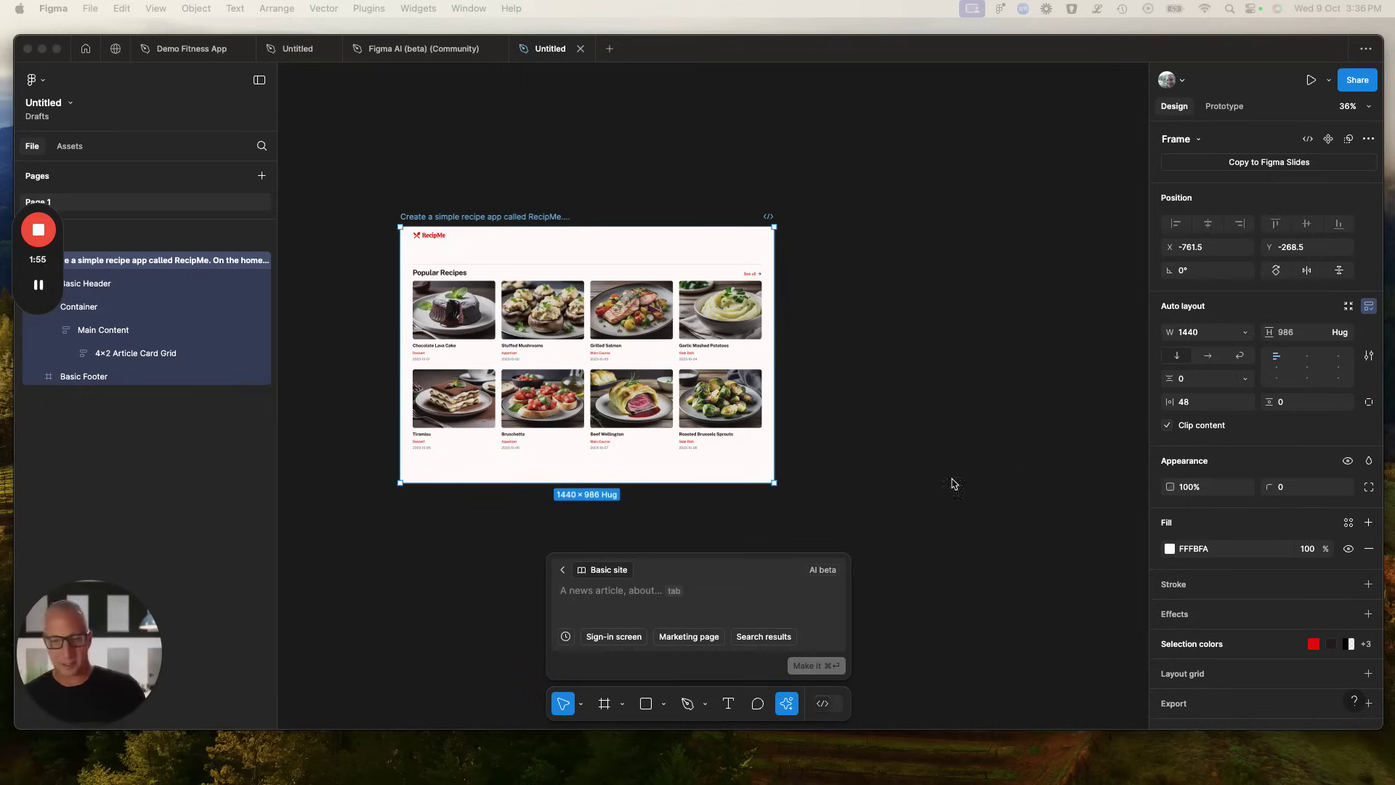
left_click(601, 607)
key("super+v")
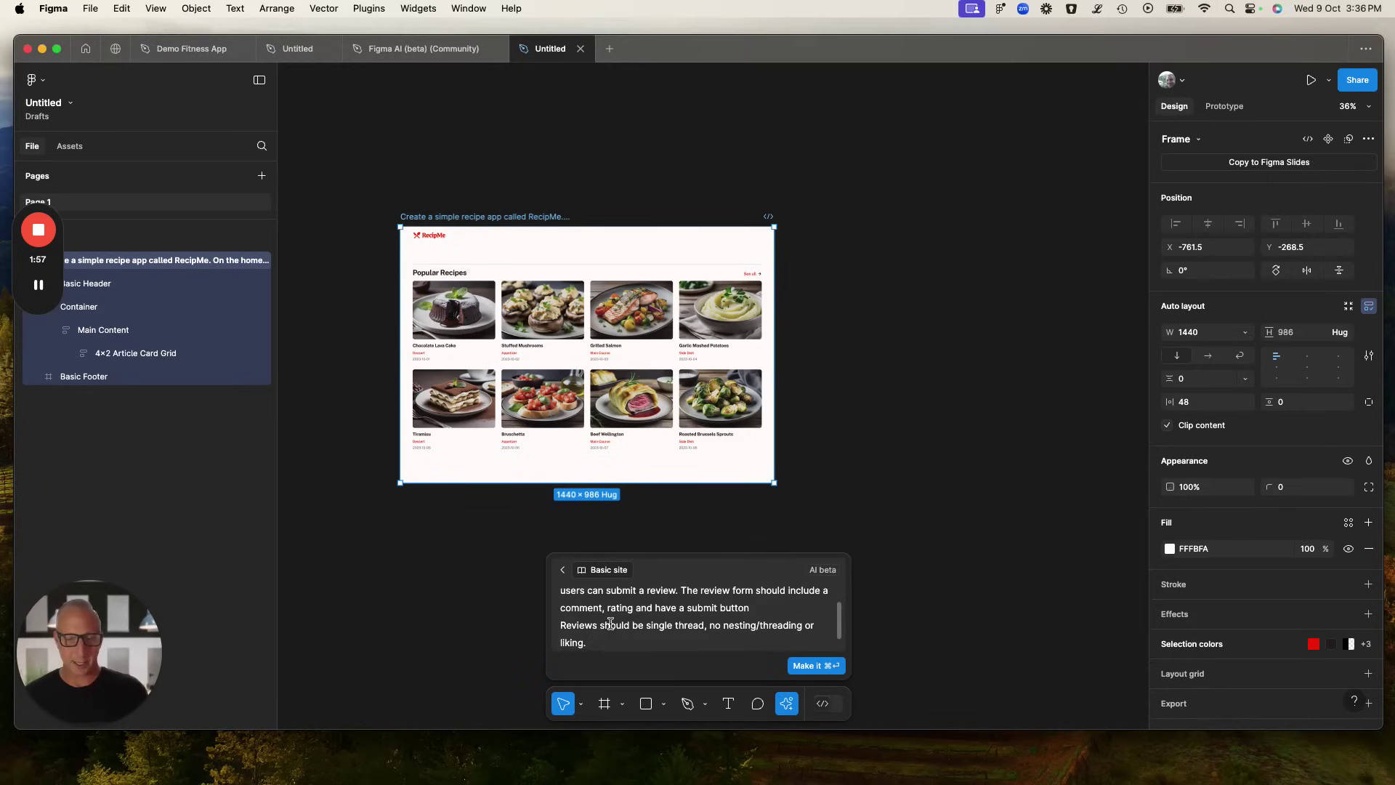
scroll(610, 624, "up", 2)
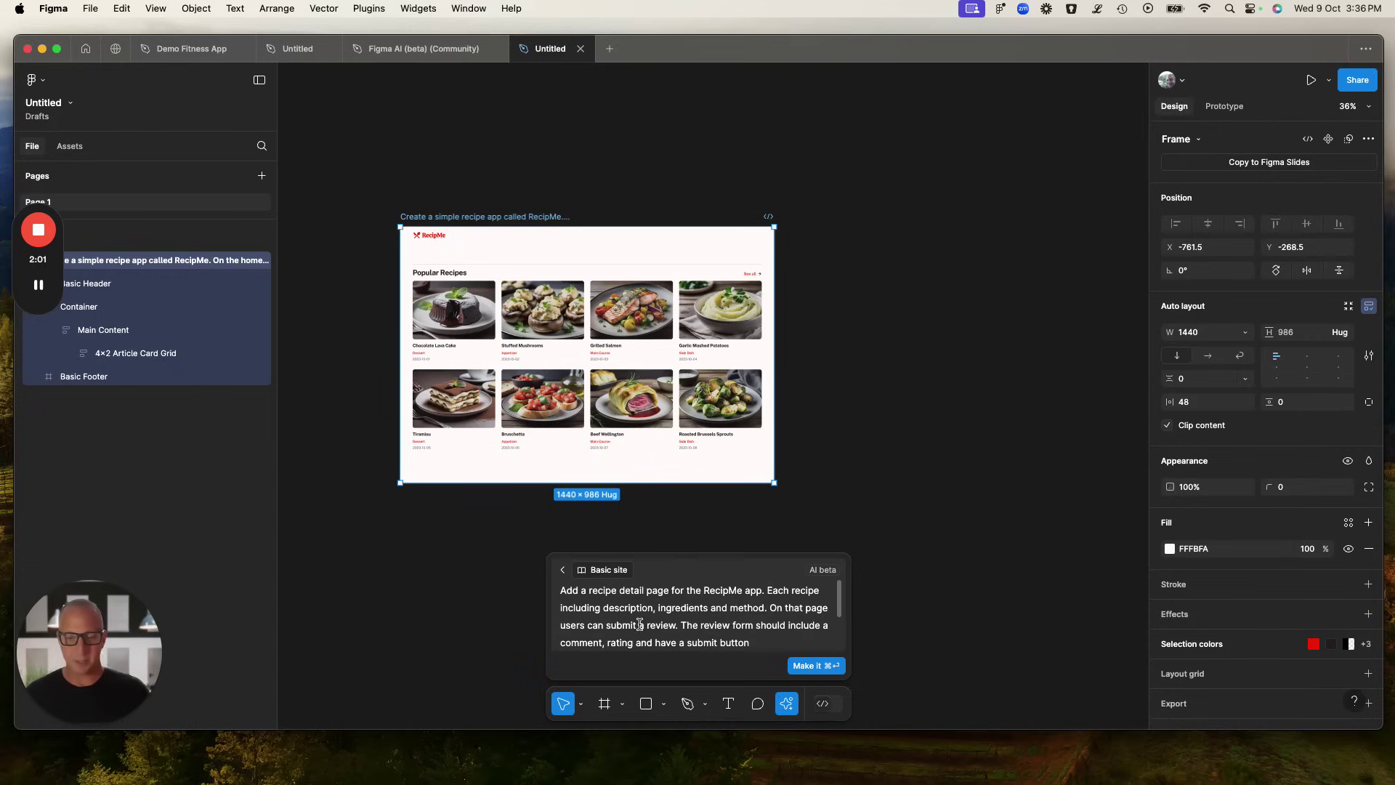
key("super+v")
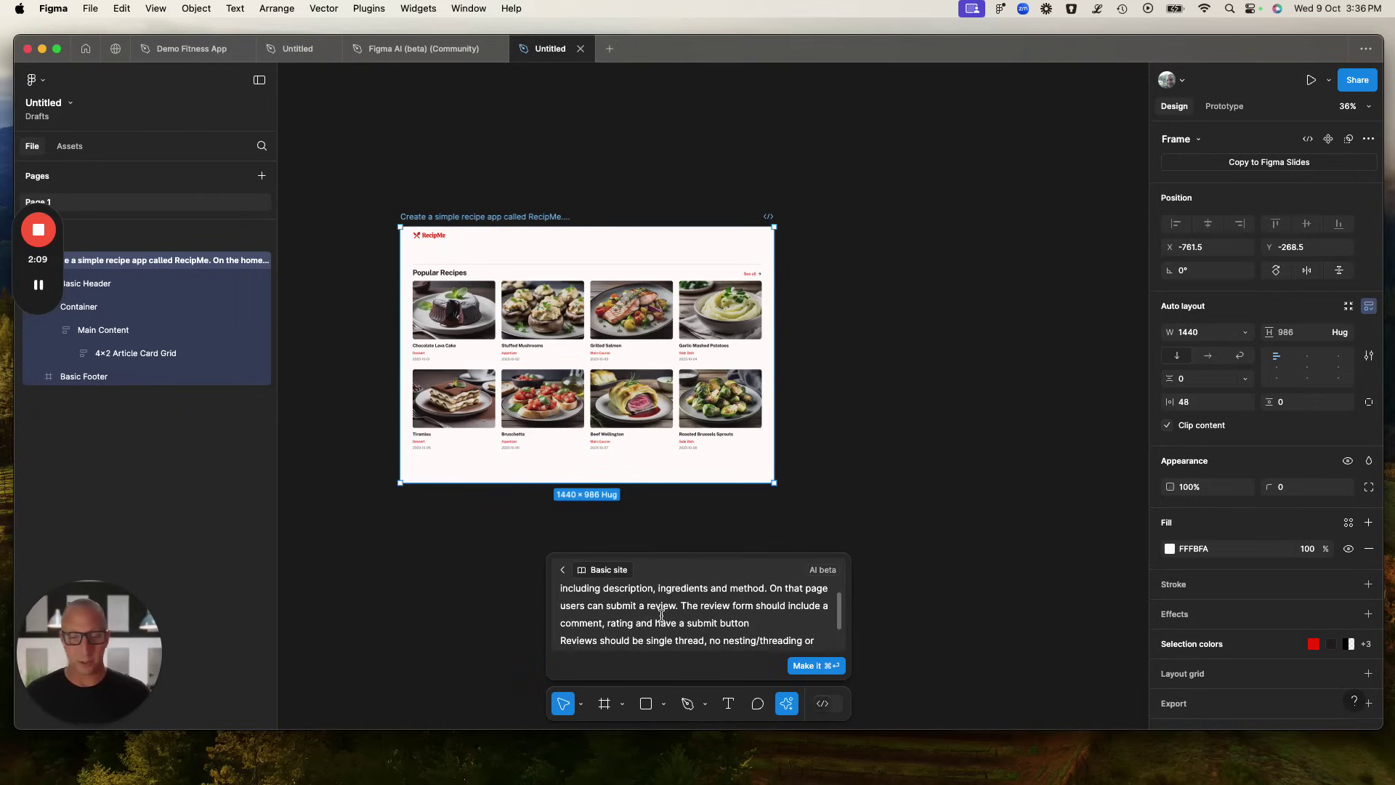
scroll(657, 618, "down", 1)
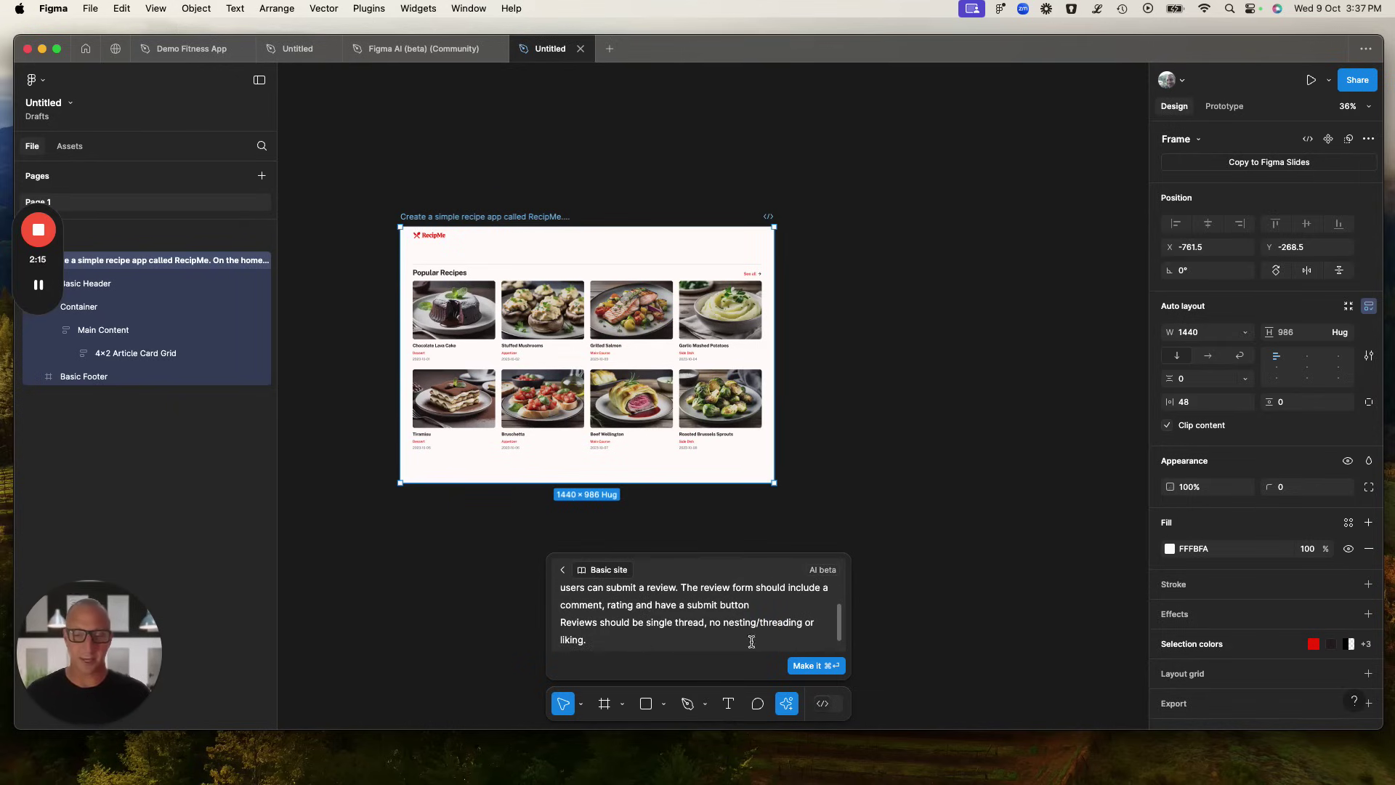
left_click(806, 669)
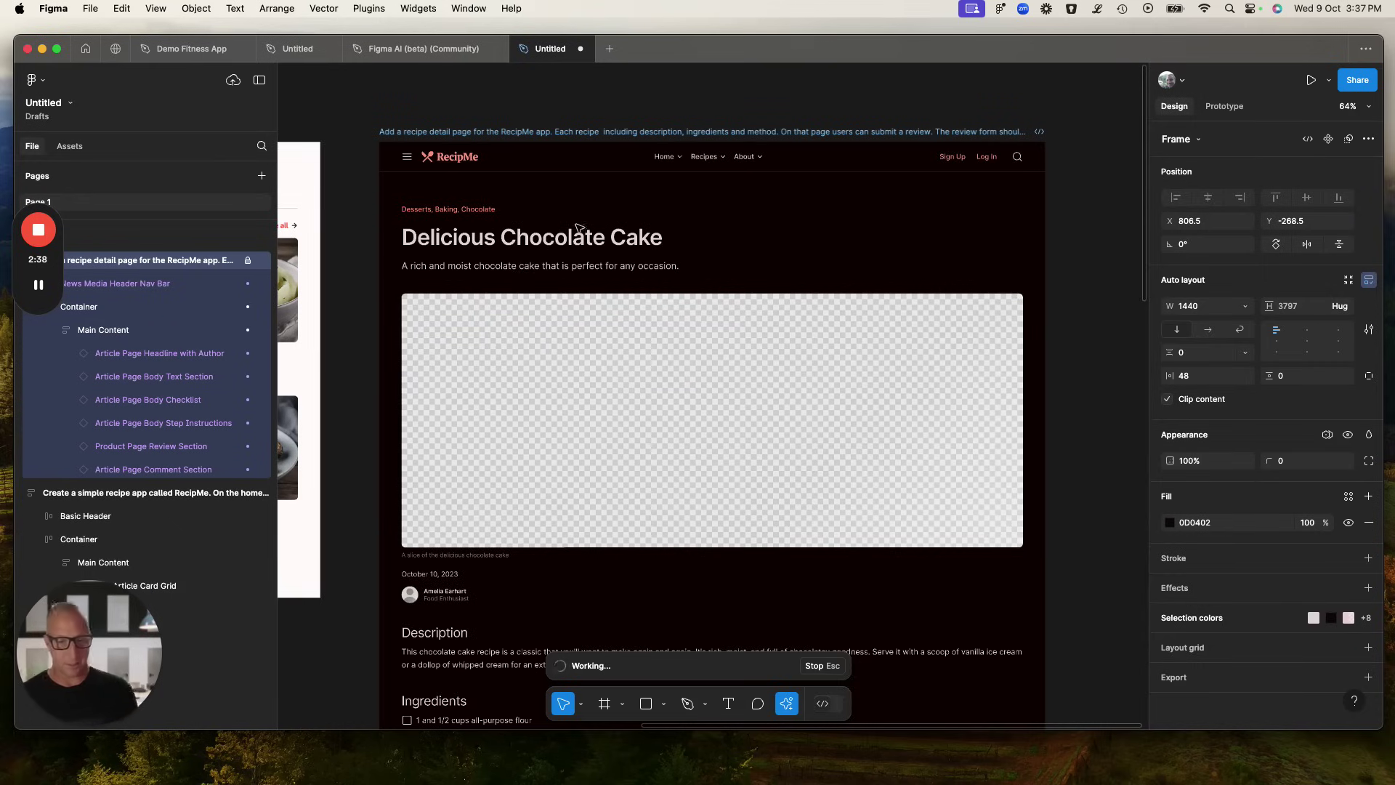
Scroll through the chocolate cake detail page while the AI draft finishes generating.
scroll(647, 451, "down", 5)
scroll(649, 456, "down", 3)
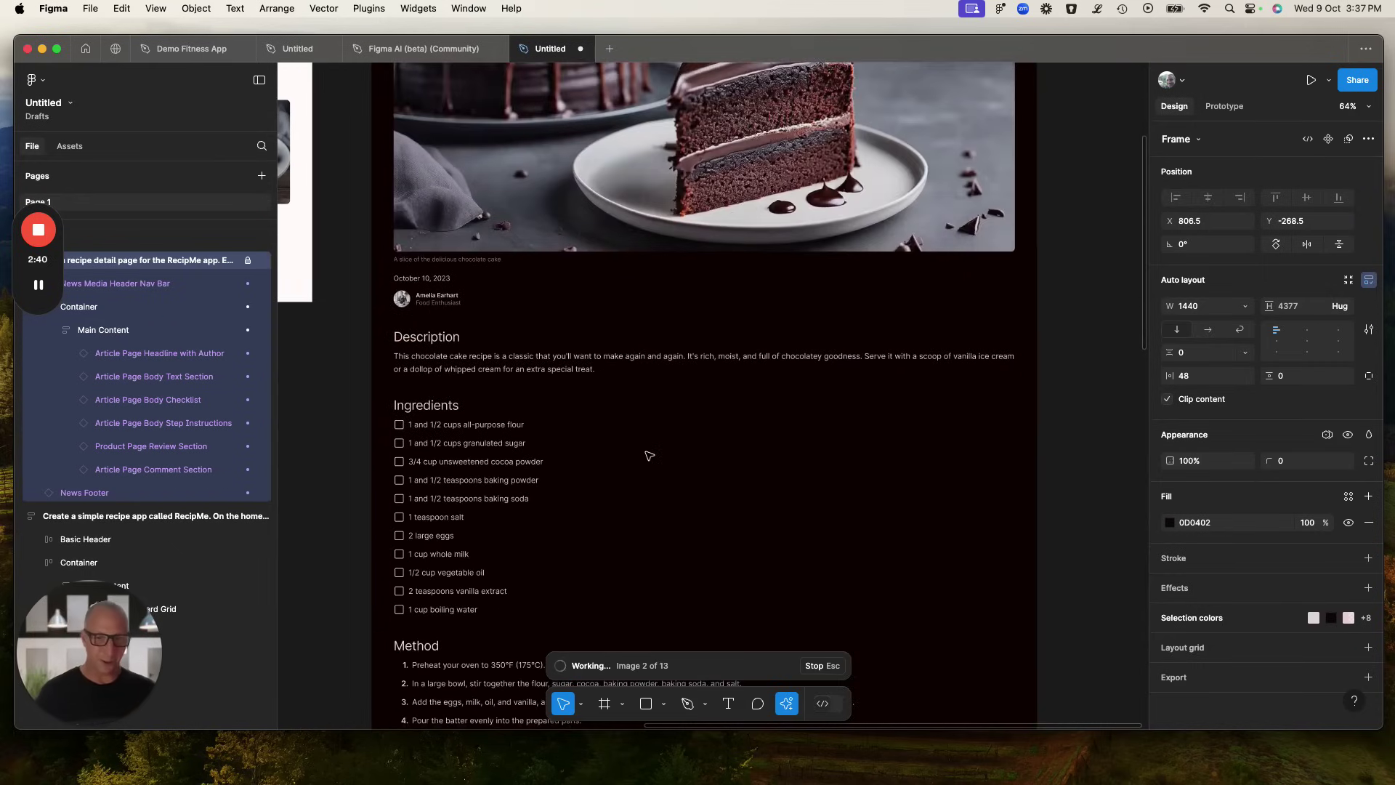
scroll(649, 456, "down", 5, "ctrl")
scroll(649, 456, "down", 10)
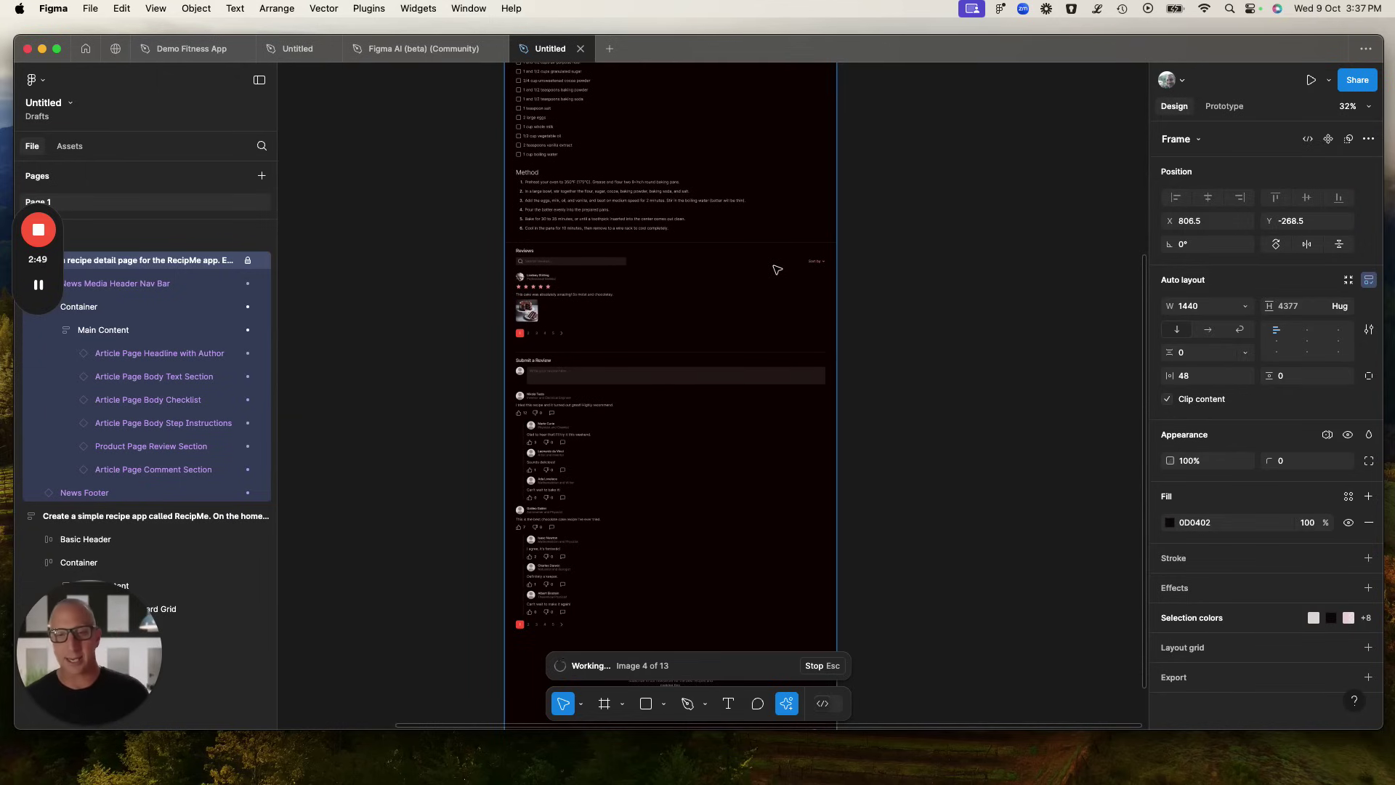
scroll(776, 267, "up", 5)
scroll(540, 309, "left", 5)
scroll(540, 309, "down", 1)
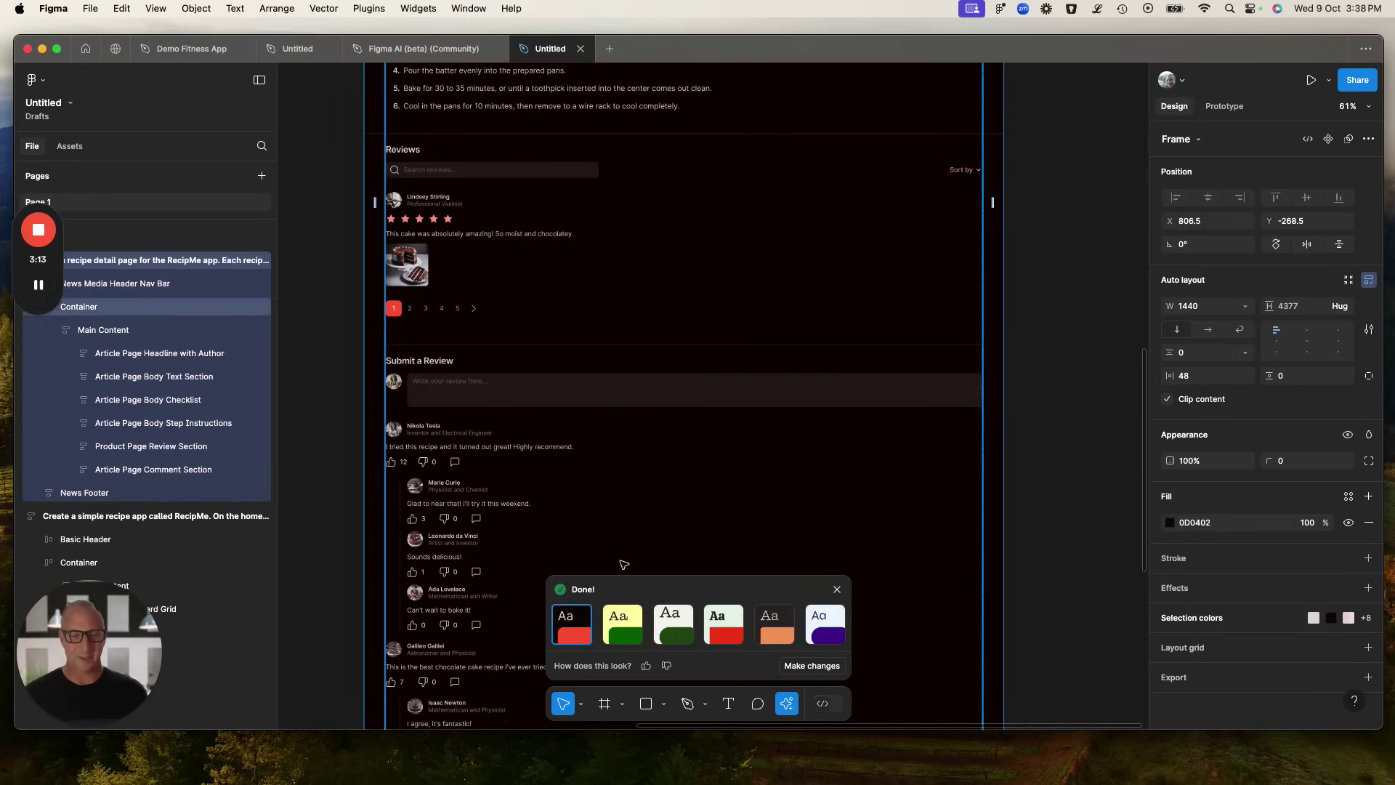
Try the yellow-green, dark-red and light-purple themes, then apply the off-white theme with dark green accents.
left_click(626, 634)
left_click(582, 638)
left_click(832, 621)
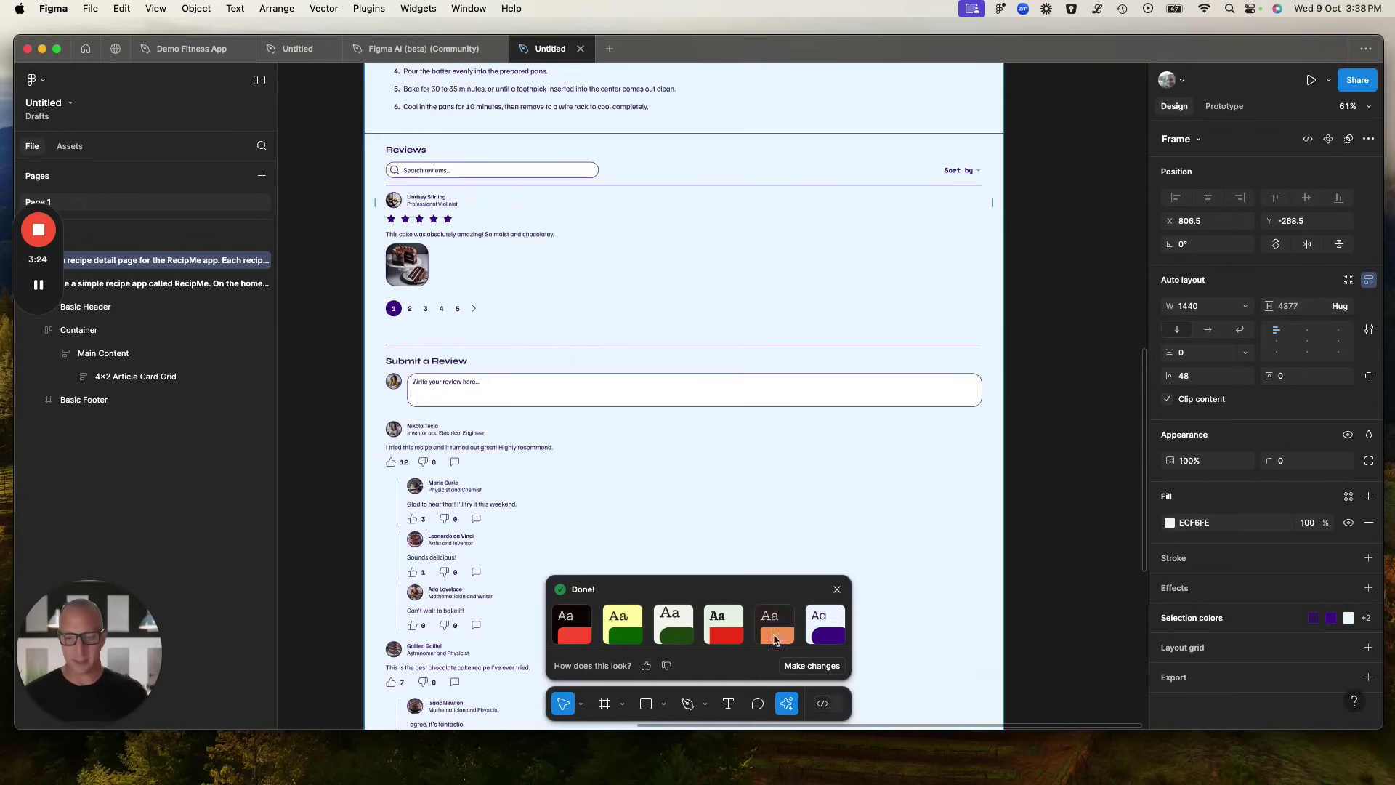
left_click(689, 623)
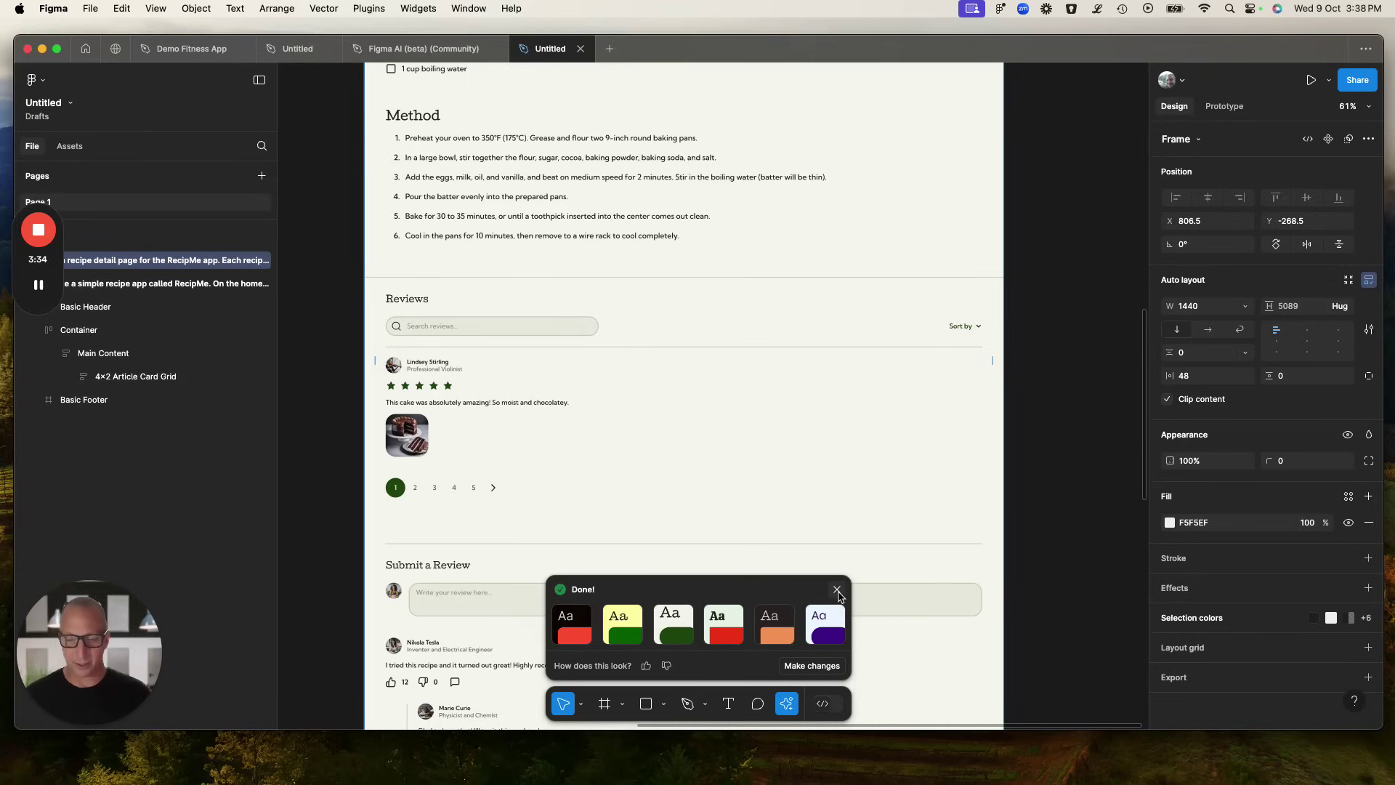
Name the home page frame 'Recipes' and the chocolate cake frame 'Recipe Detail'.
left_click(837, 595)
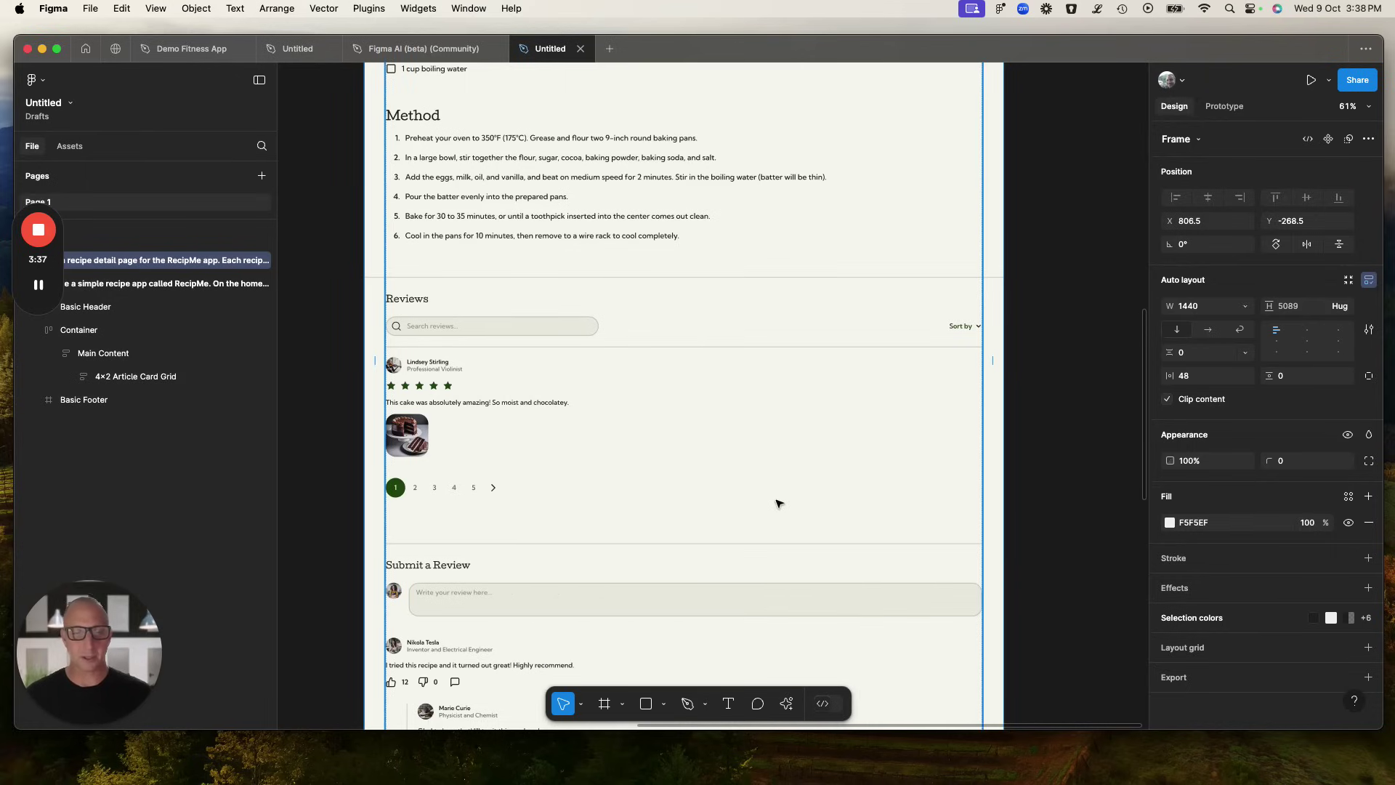
scroll(775, 502, "down", 5)
scroll(757, 548, "up", 5)
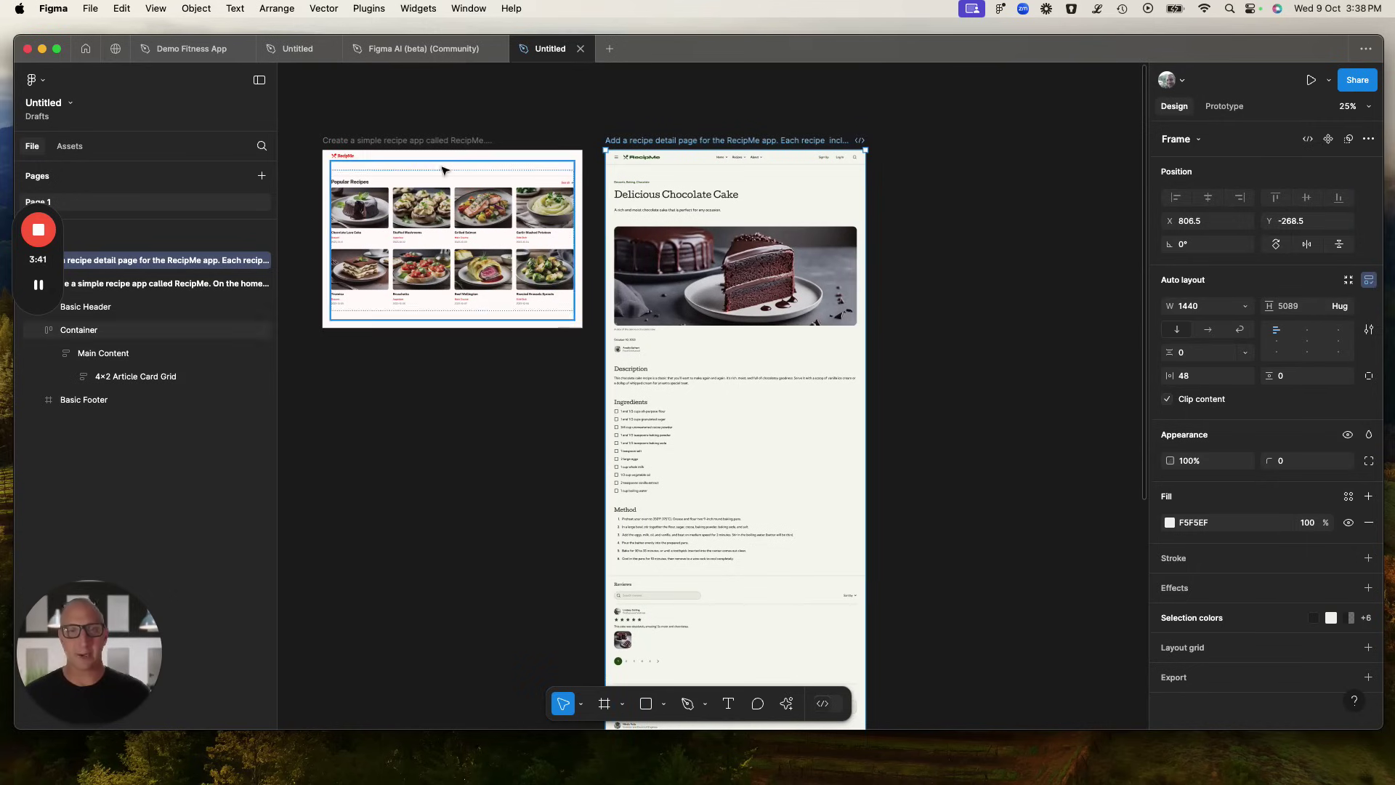
double_click(411, 140)
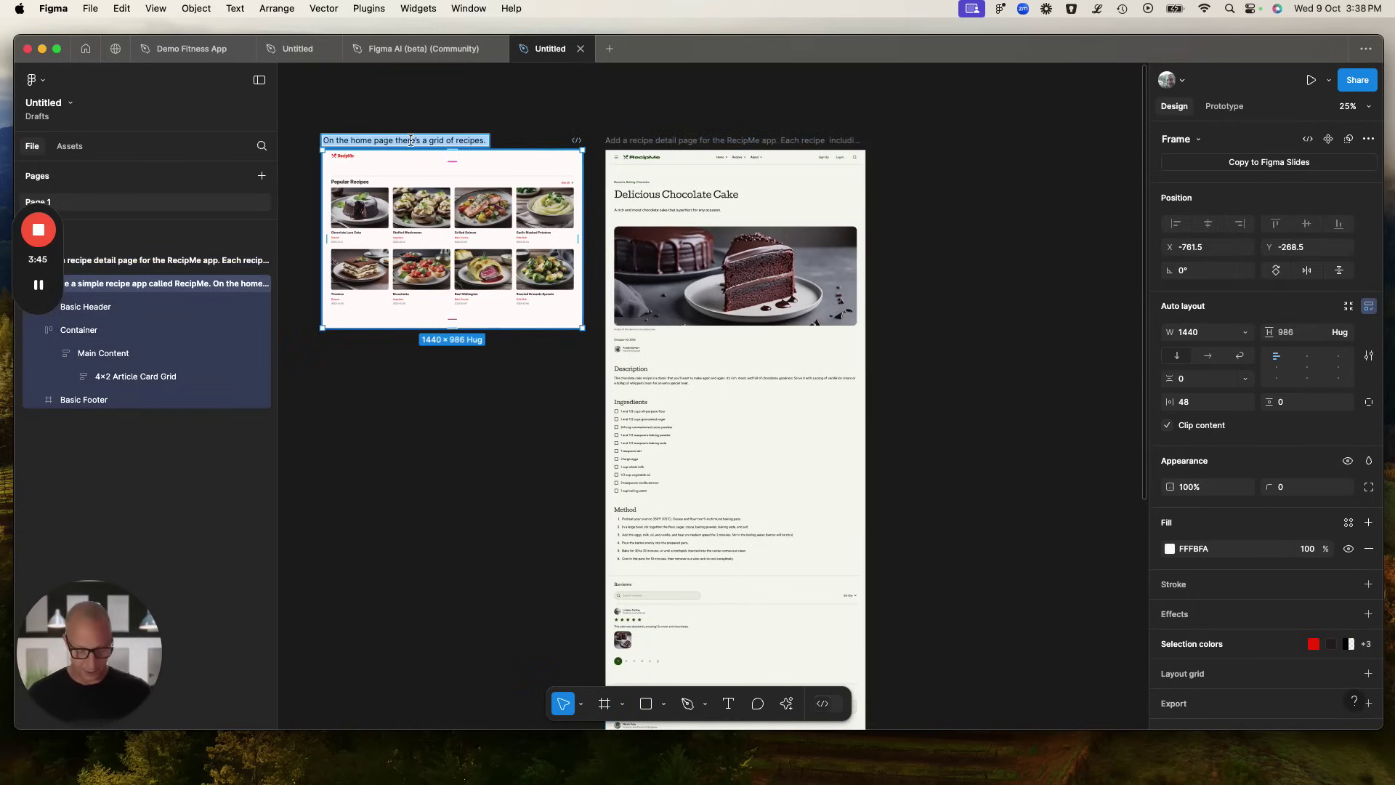
type("Recipes")
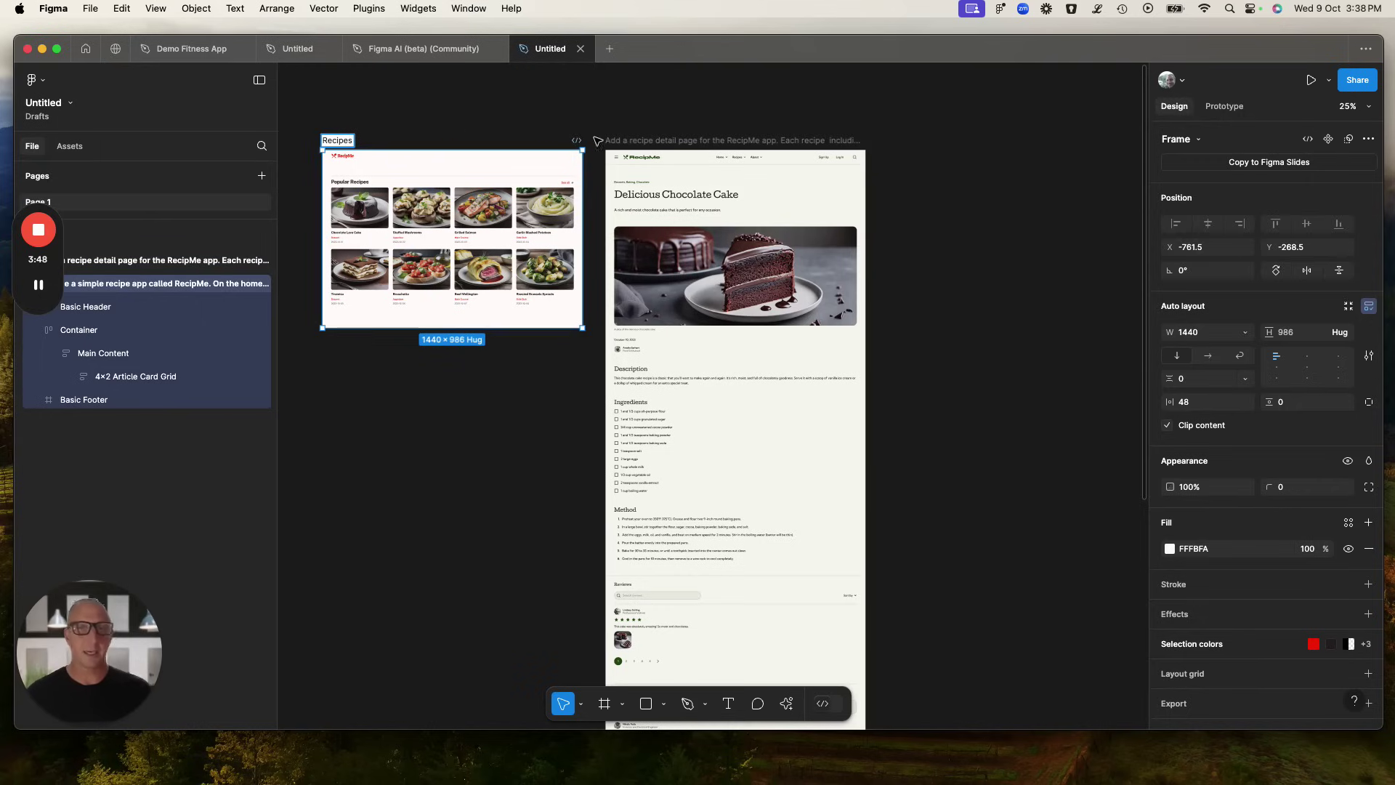
left_click(630, 154)
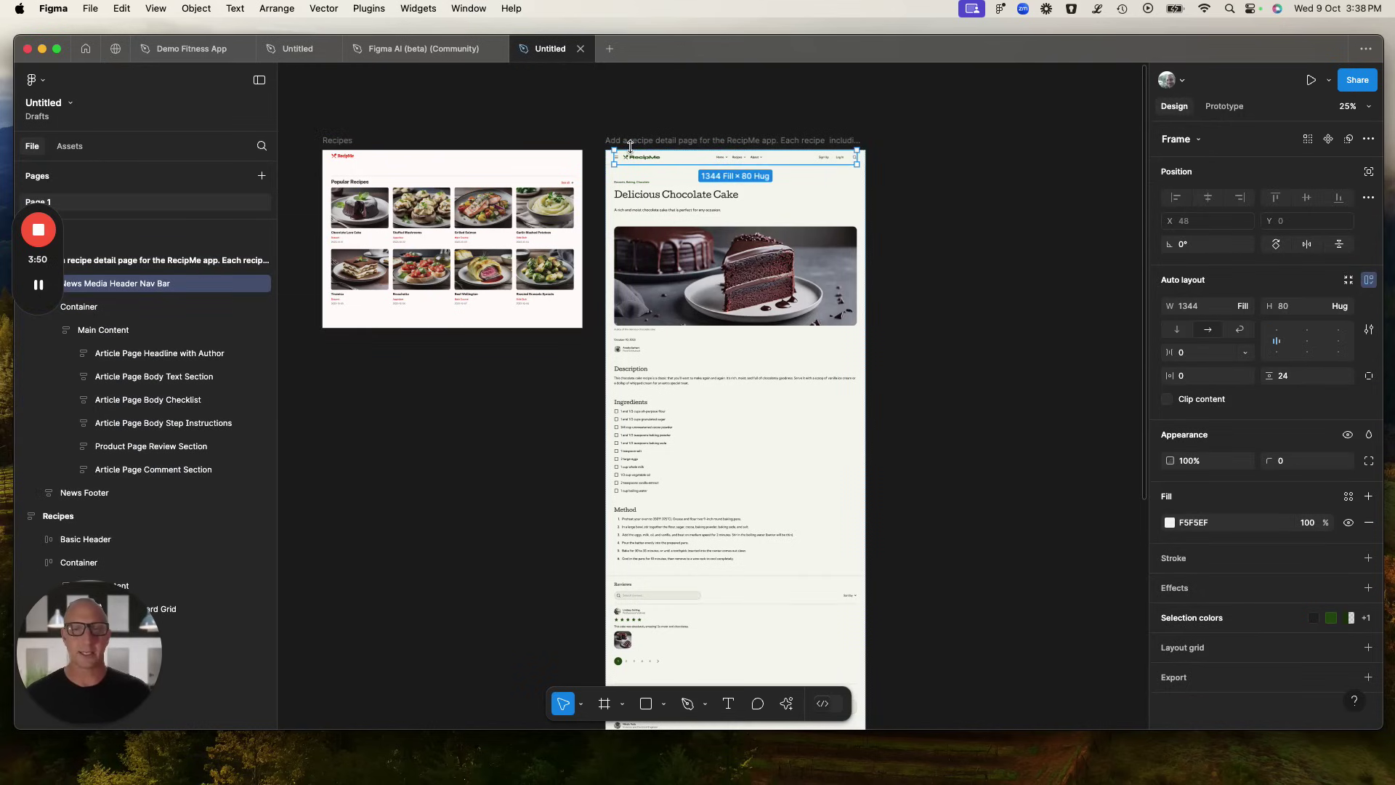
double_click(633, 142)
type("Re")
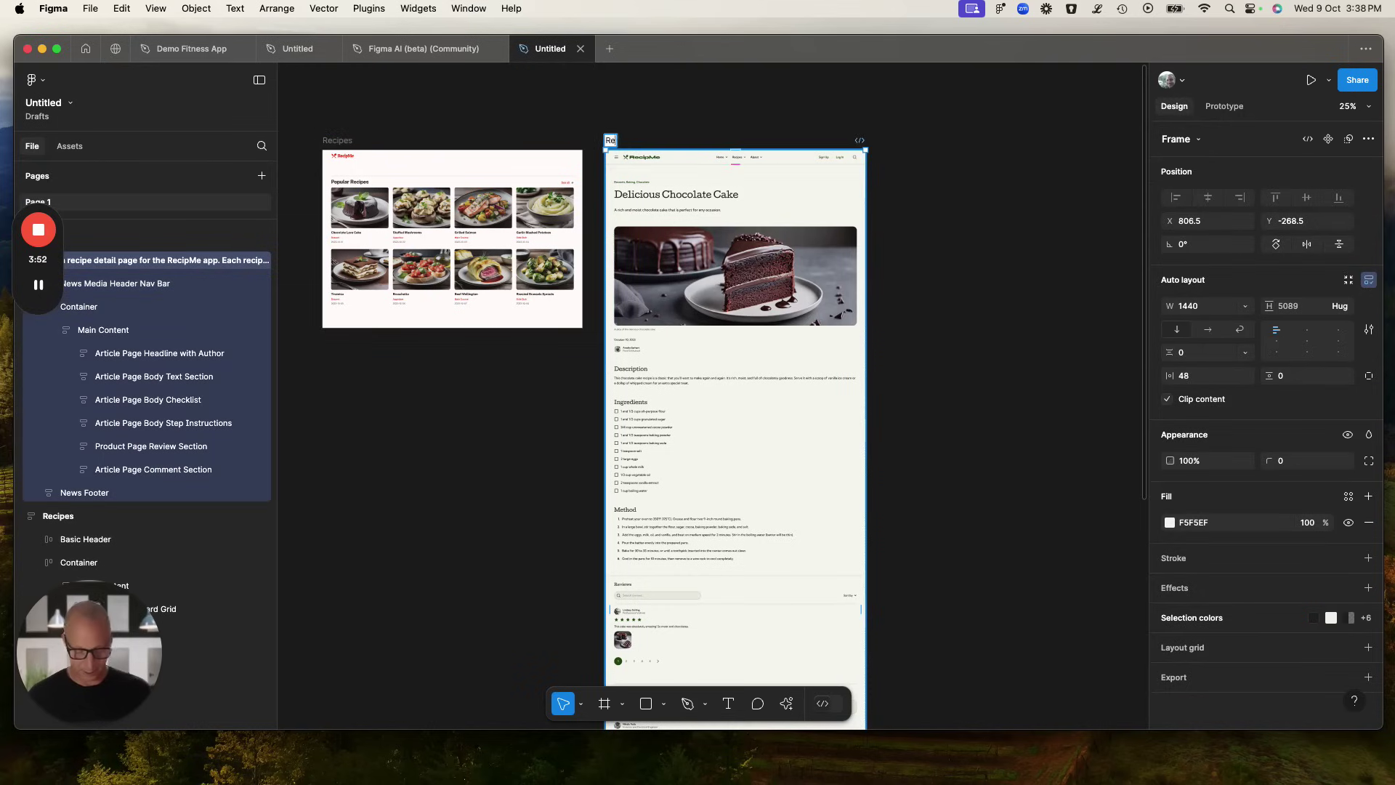
type("cipe Detail")
left_click(529, 376)
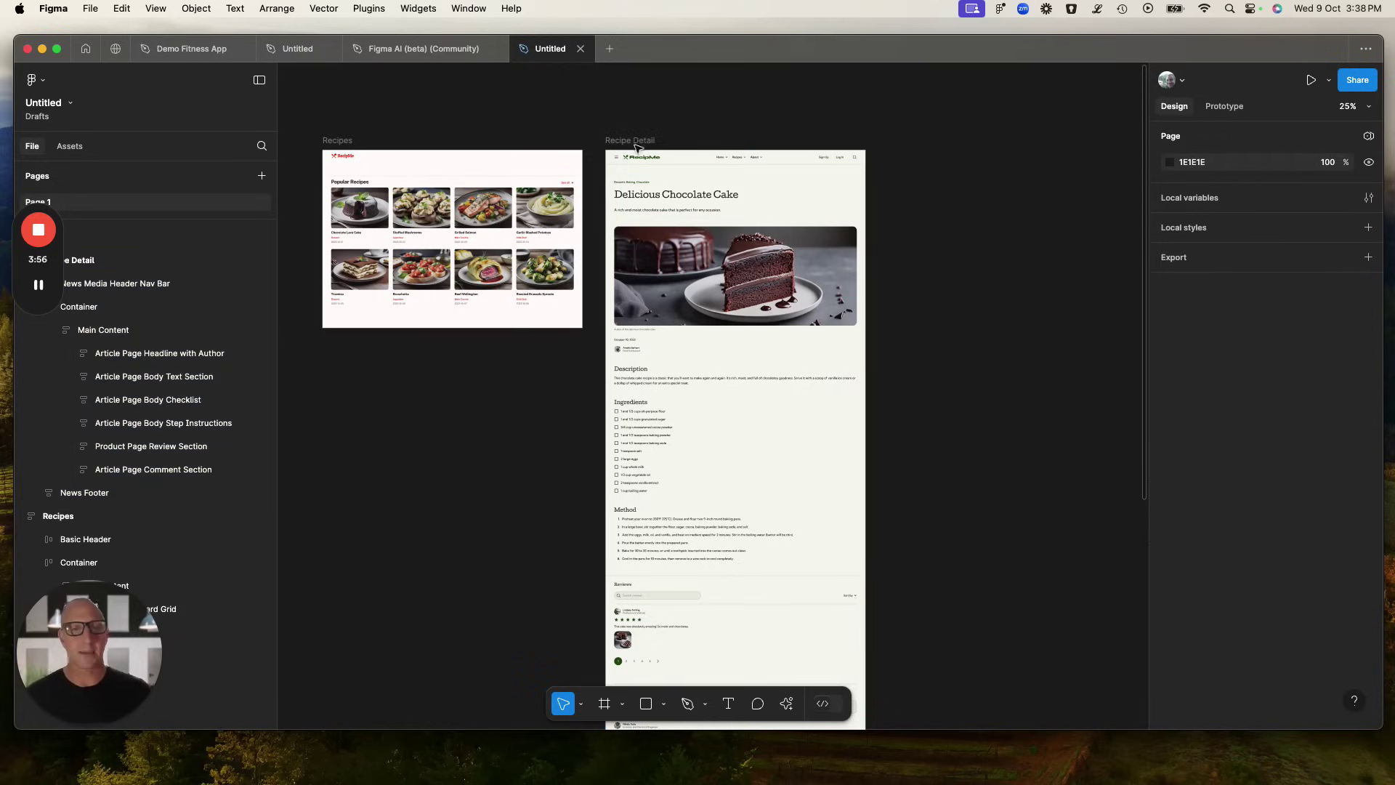
Launch the Buzzy – No Code Native App & Website Builder plugin from the Plugins menu.
left_click(363, 9)
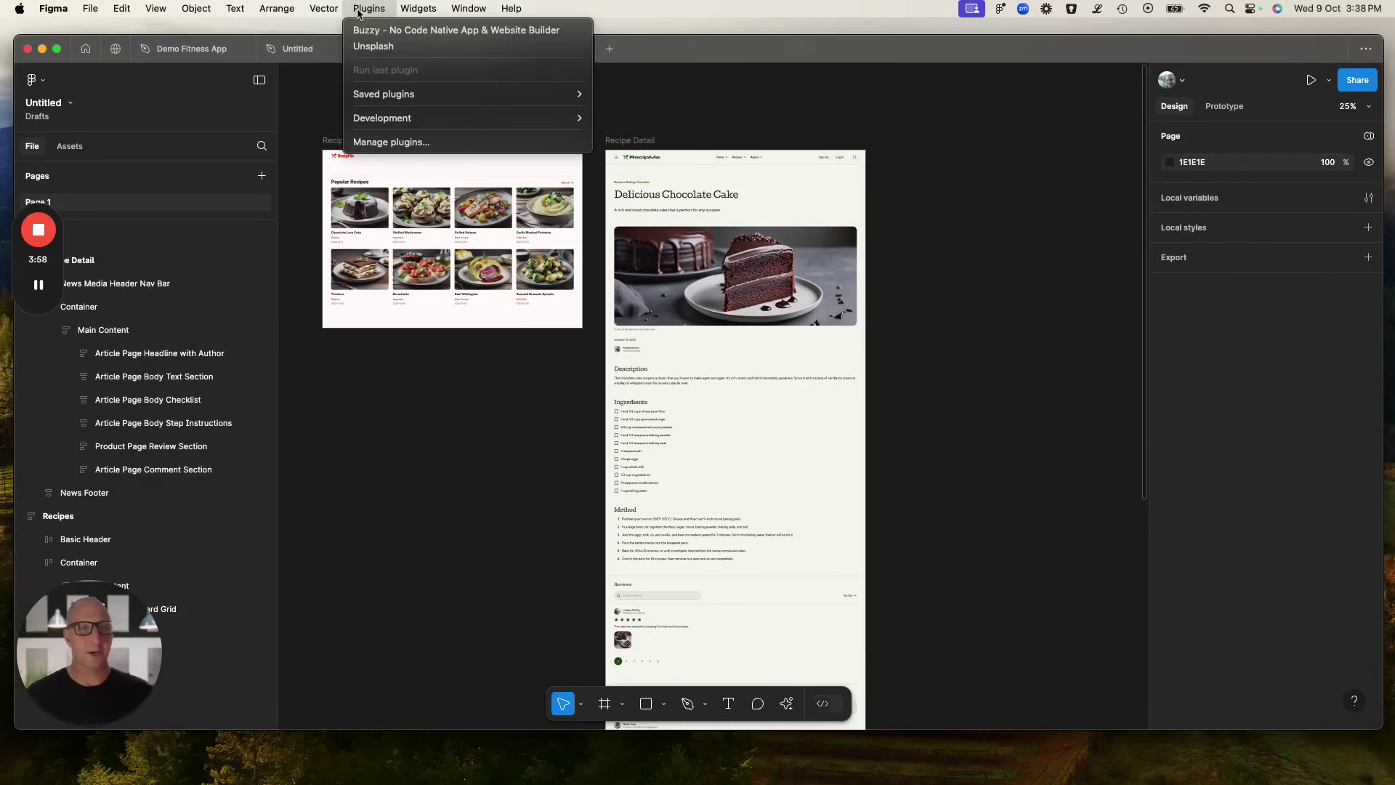
left_click(385, 32)
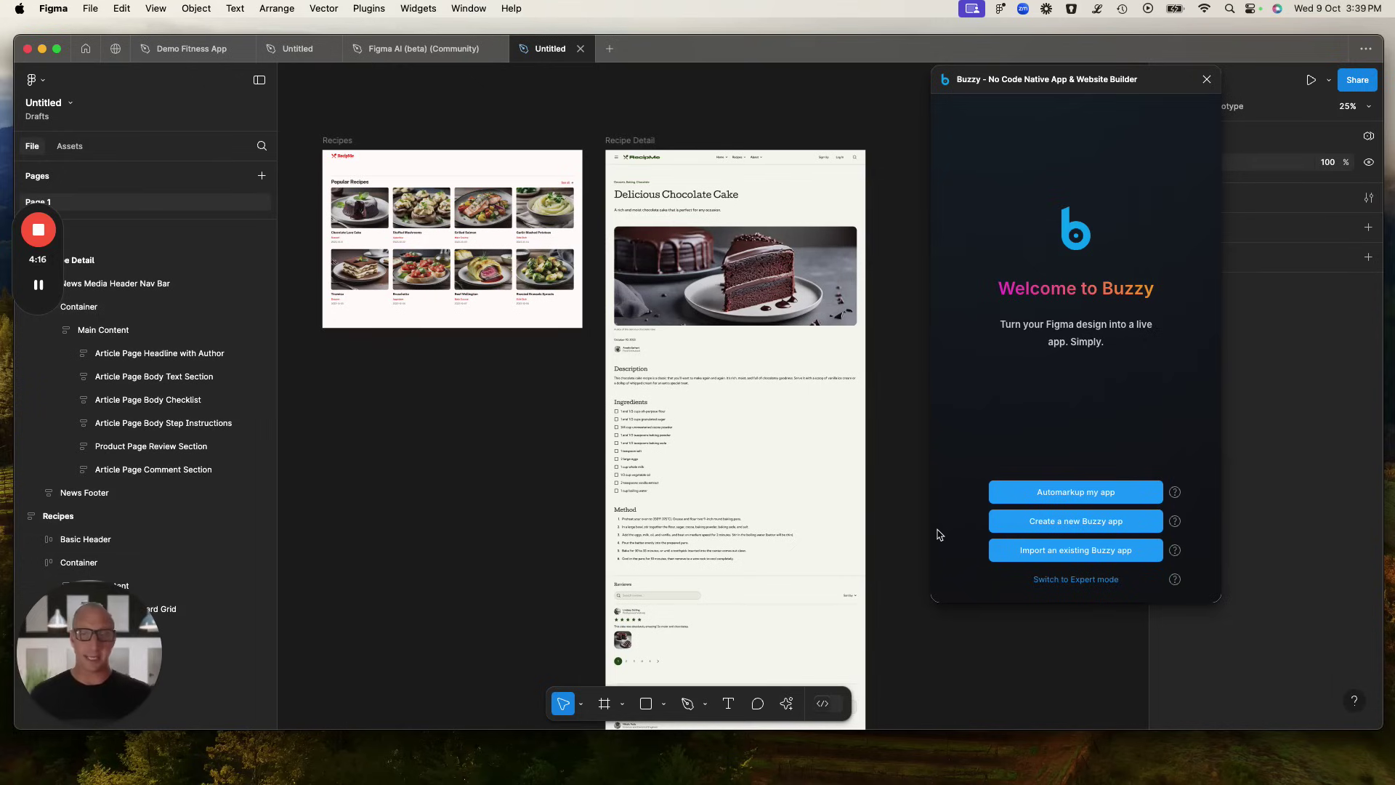
Run Buzzy's automatic screen scan, keeping Recipes as the Start screen and Recipe Detail as Basic.
left_click(1029, 494)
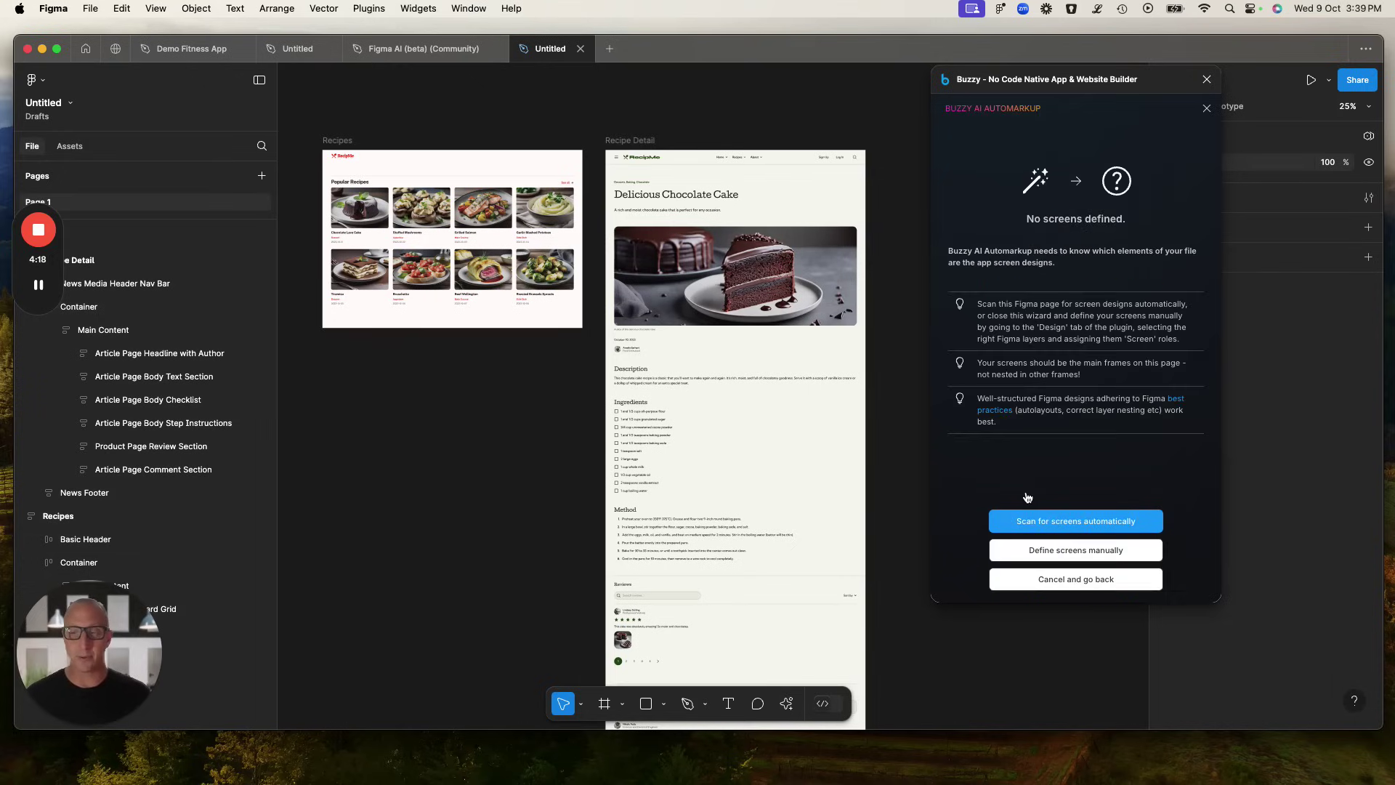
left_click(1044, 520)
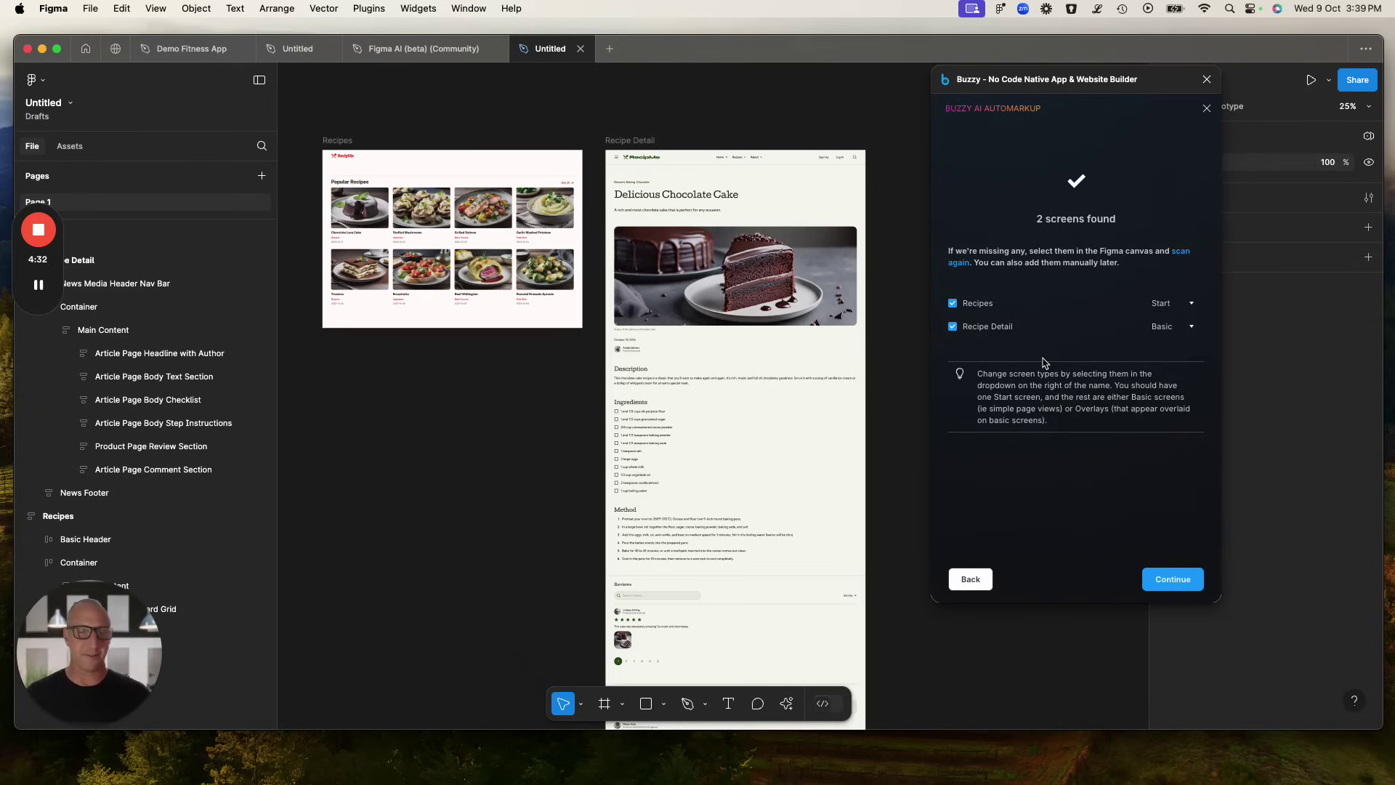
left_click(1192, 308)
left_click(1108, 318)
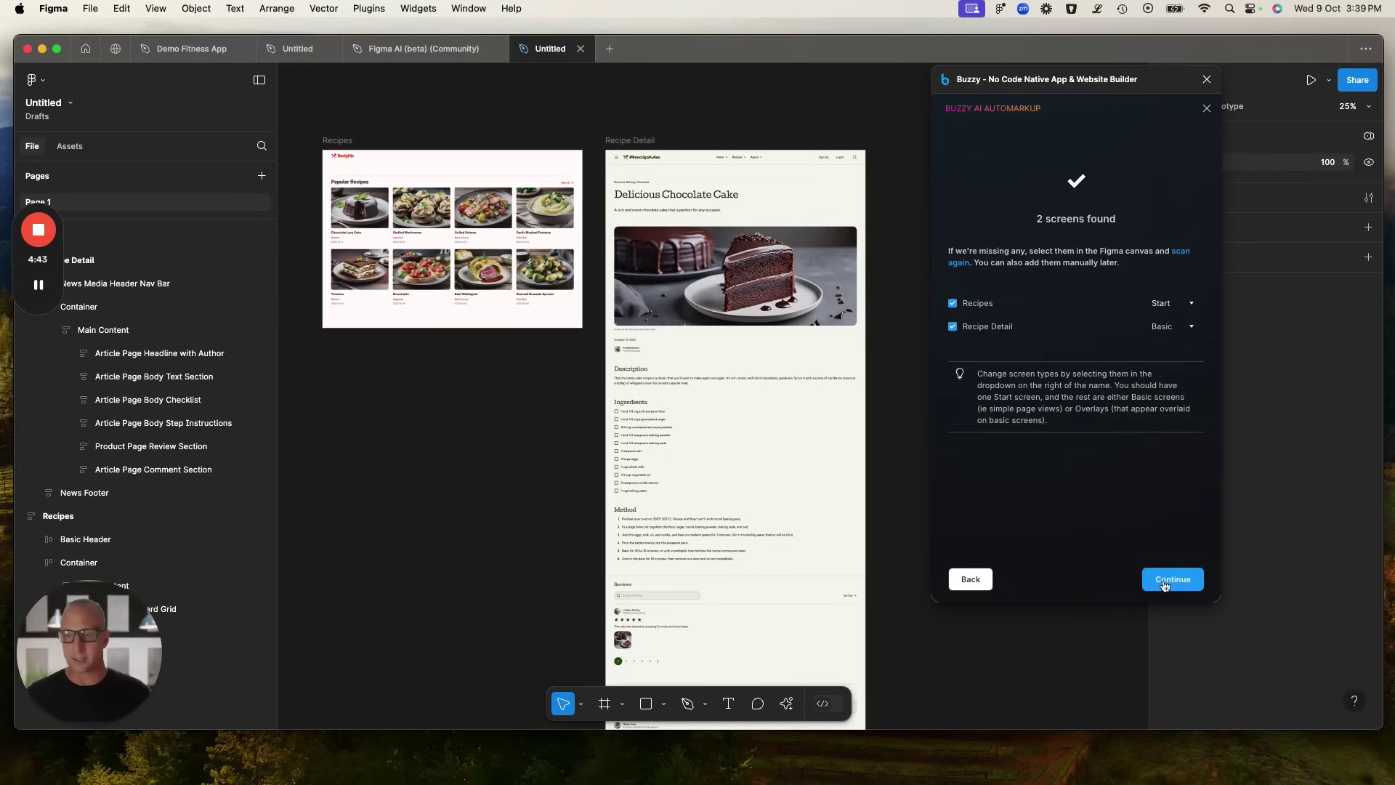
left_click(1164, 585)
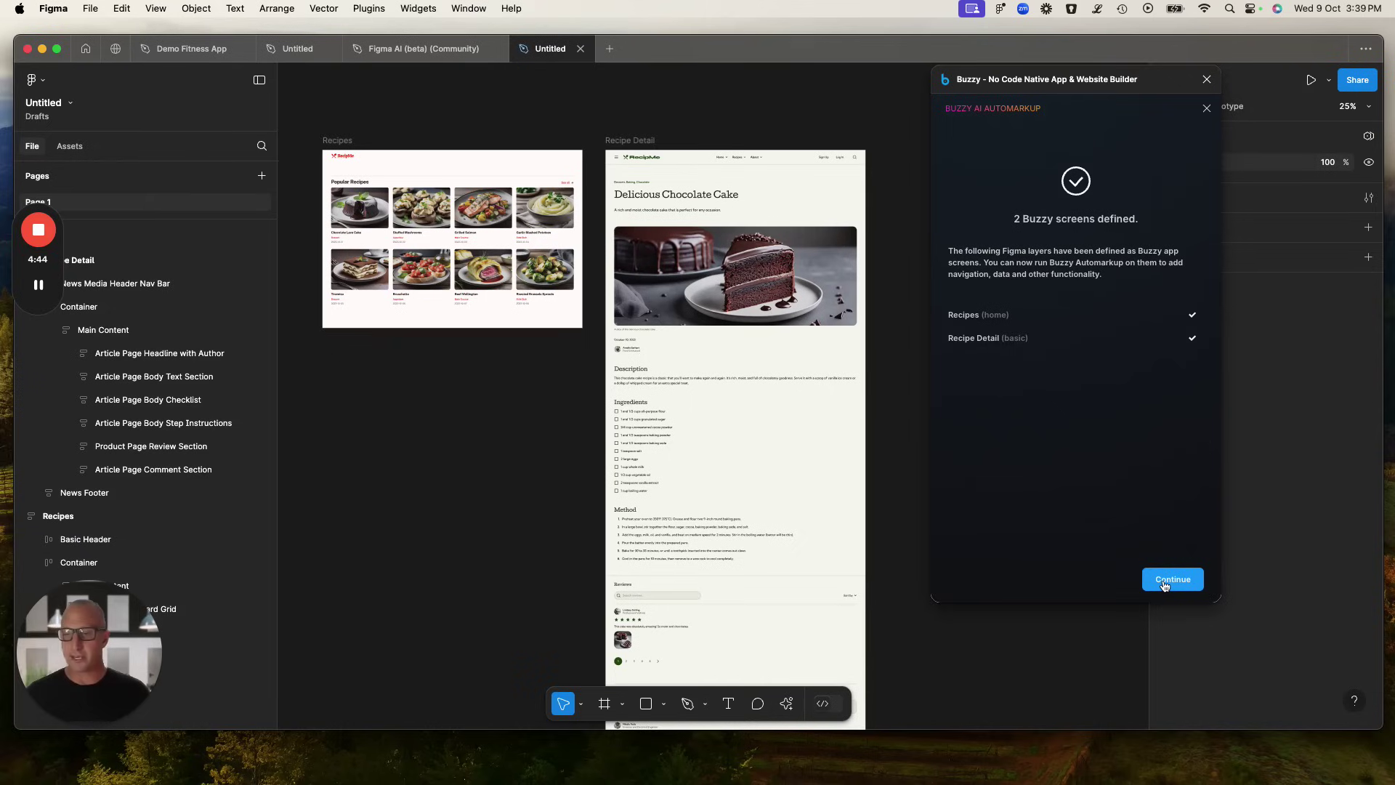
Generate the RecipMe app brief and read through its functions, user roles and data requirements.
left_click(1164, 584)
left_click(1054, 522)
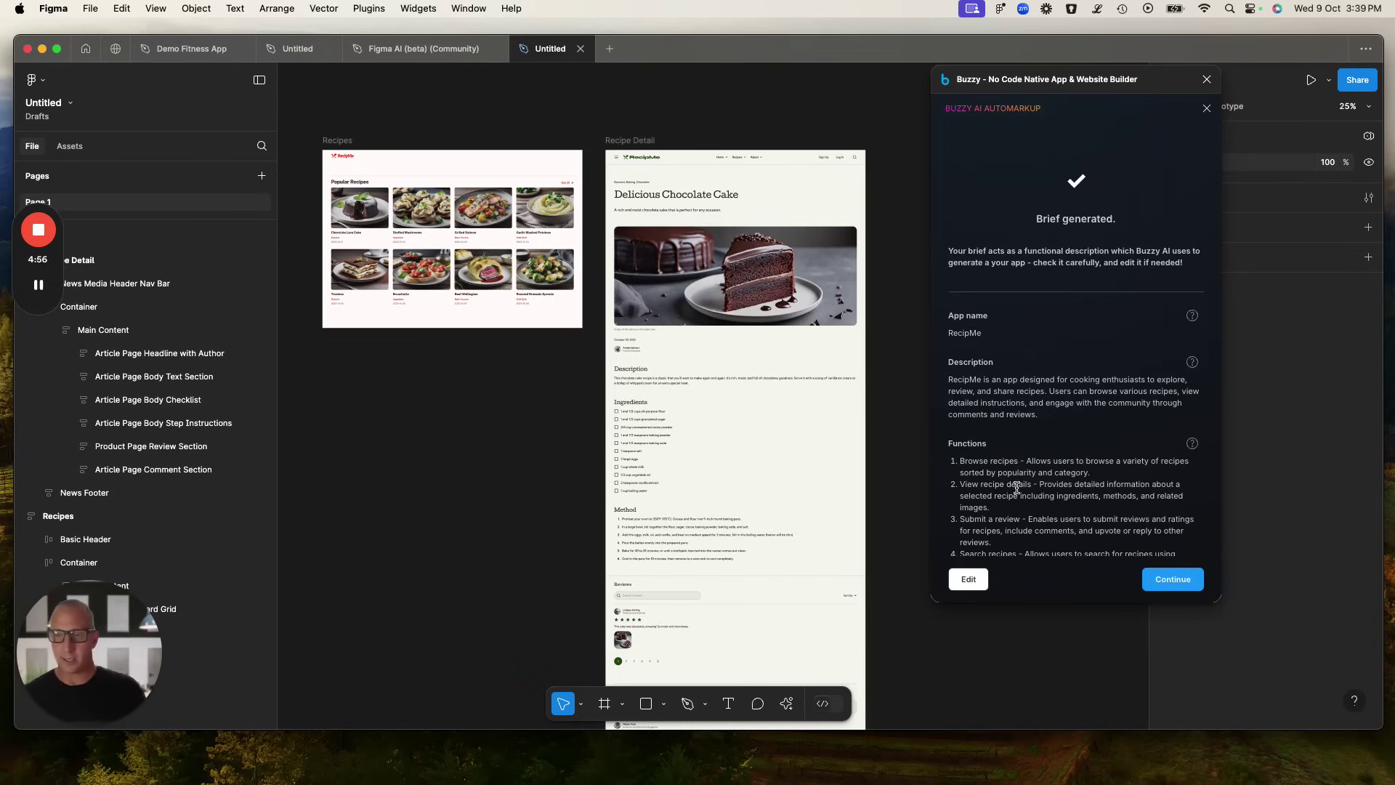
scroll(1013, 487, "down", 5)
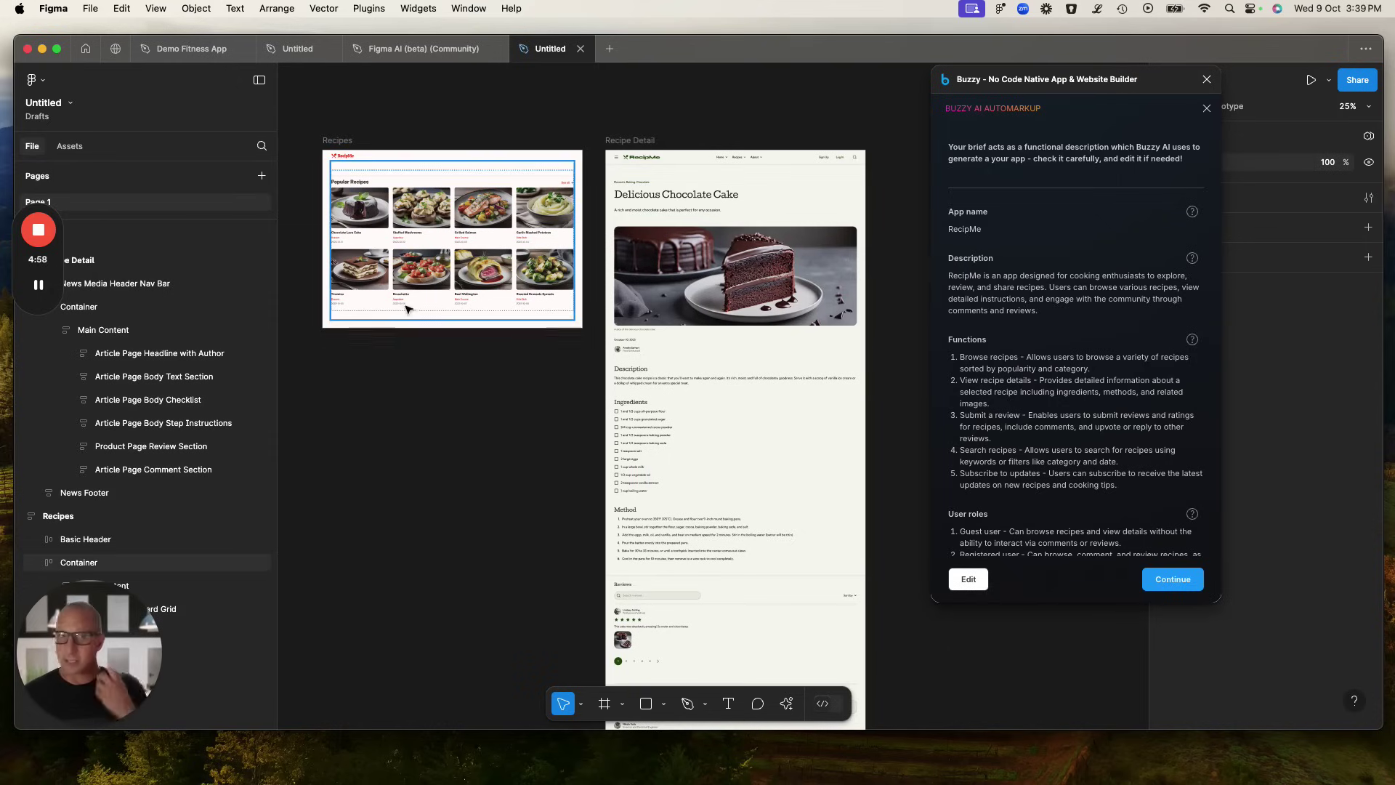
scroll(998, 325, "down", 5)
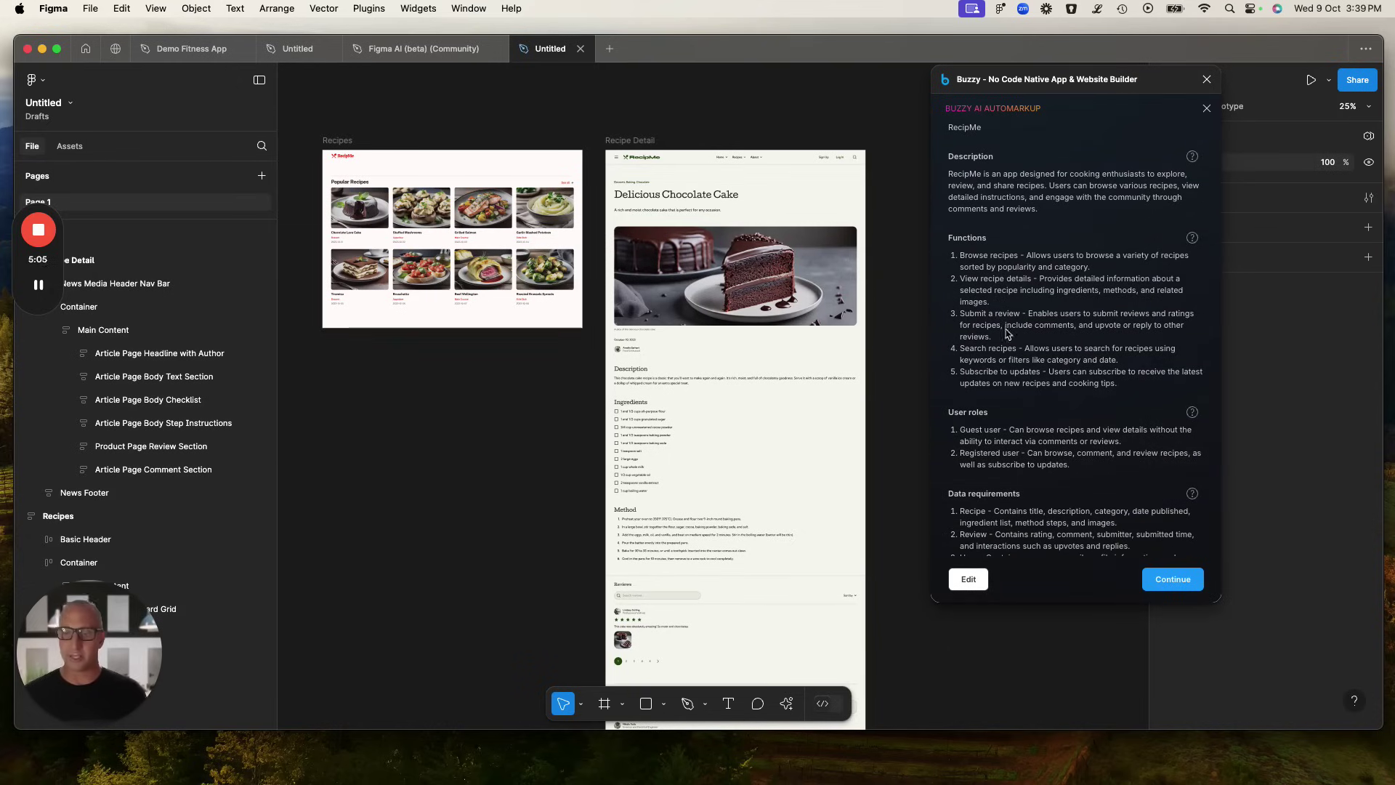
scroll(992, 477, "down", 5)
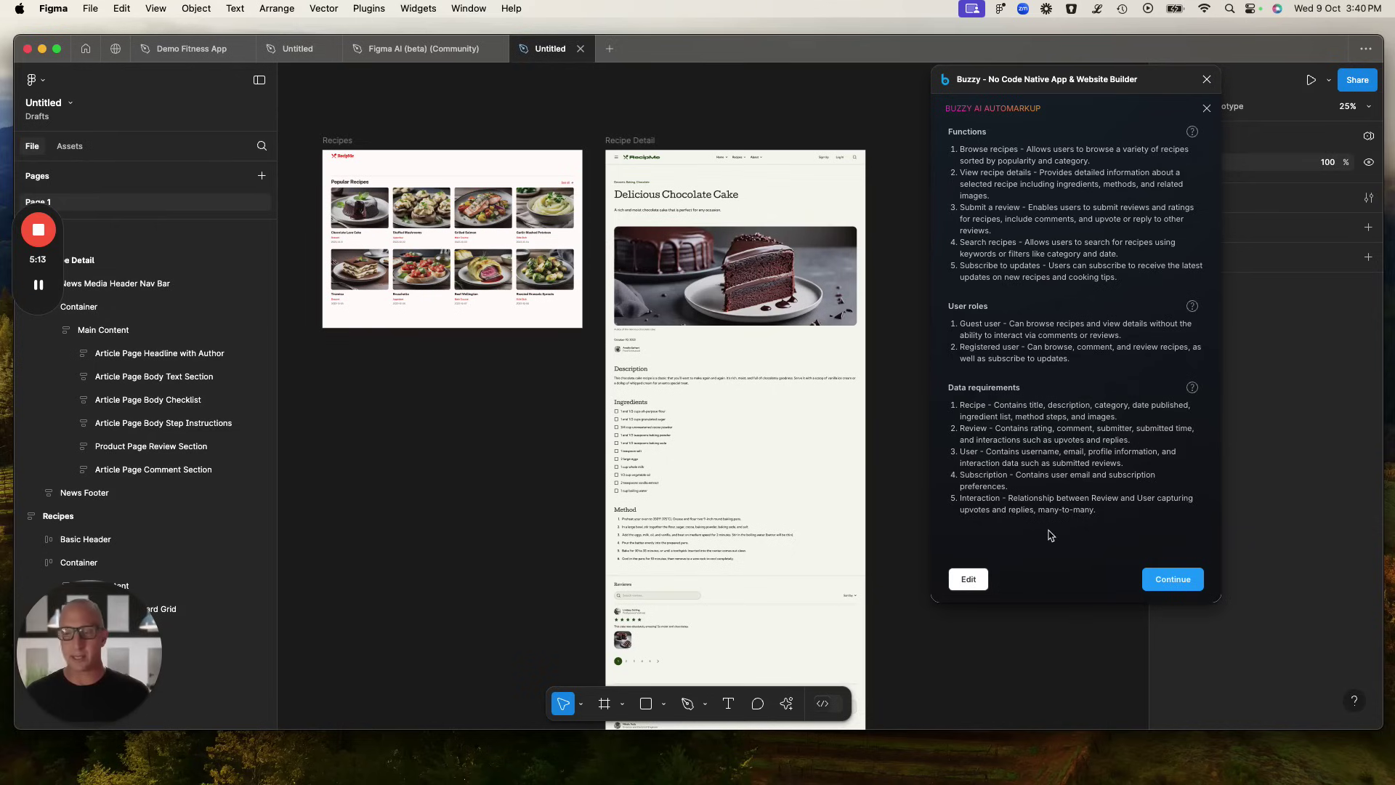
Look over the brief in its edit form and cancel without changes to reach the data-model step.
left_click(974, 581)
scroll(1065, 419, "down", 5)
scroll(1066, 419, "down", 10)
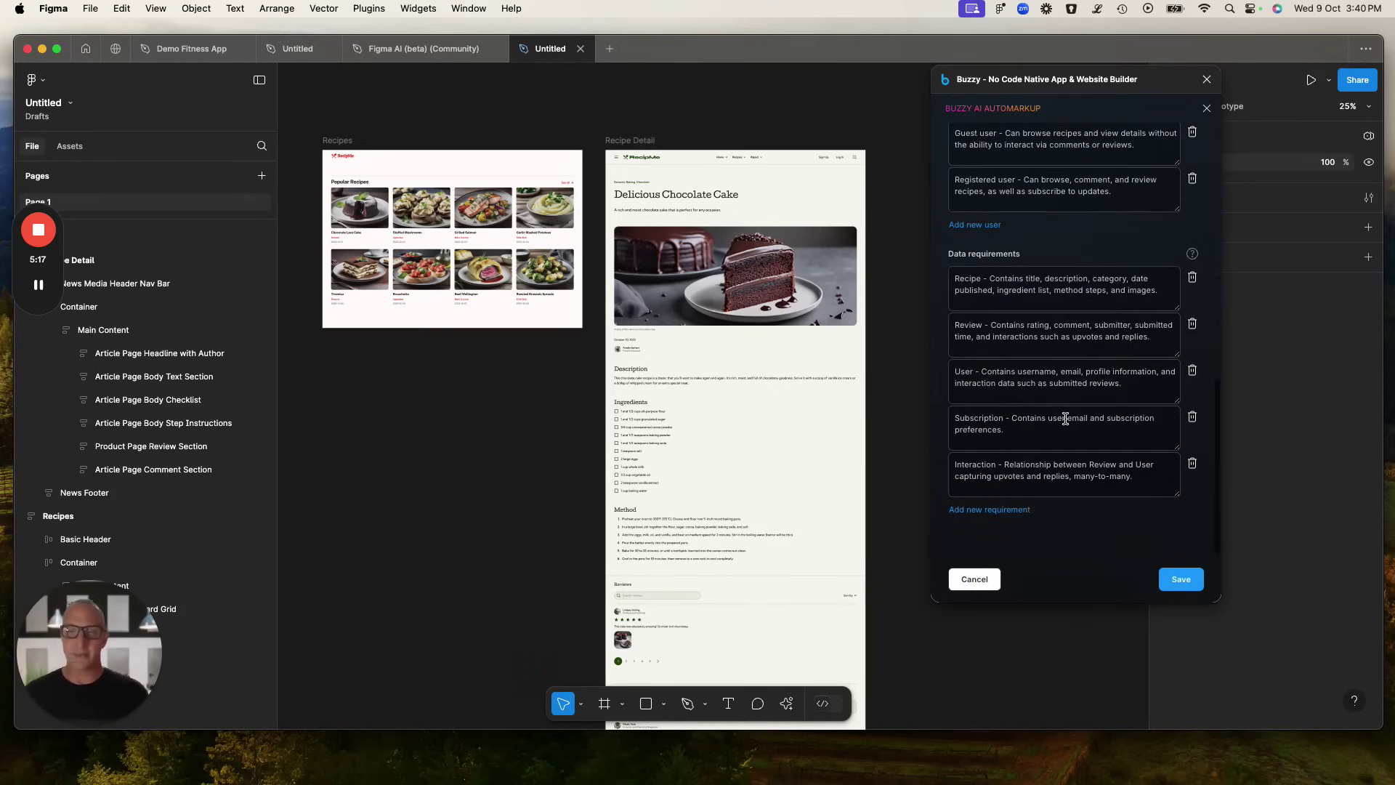
left_click(997, 589)
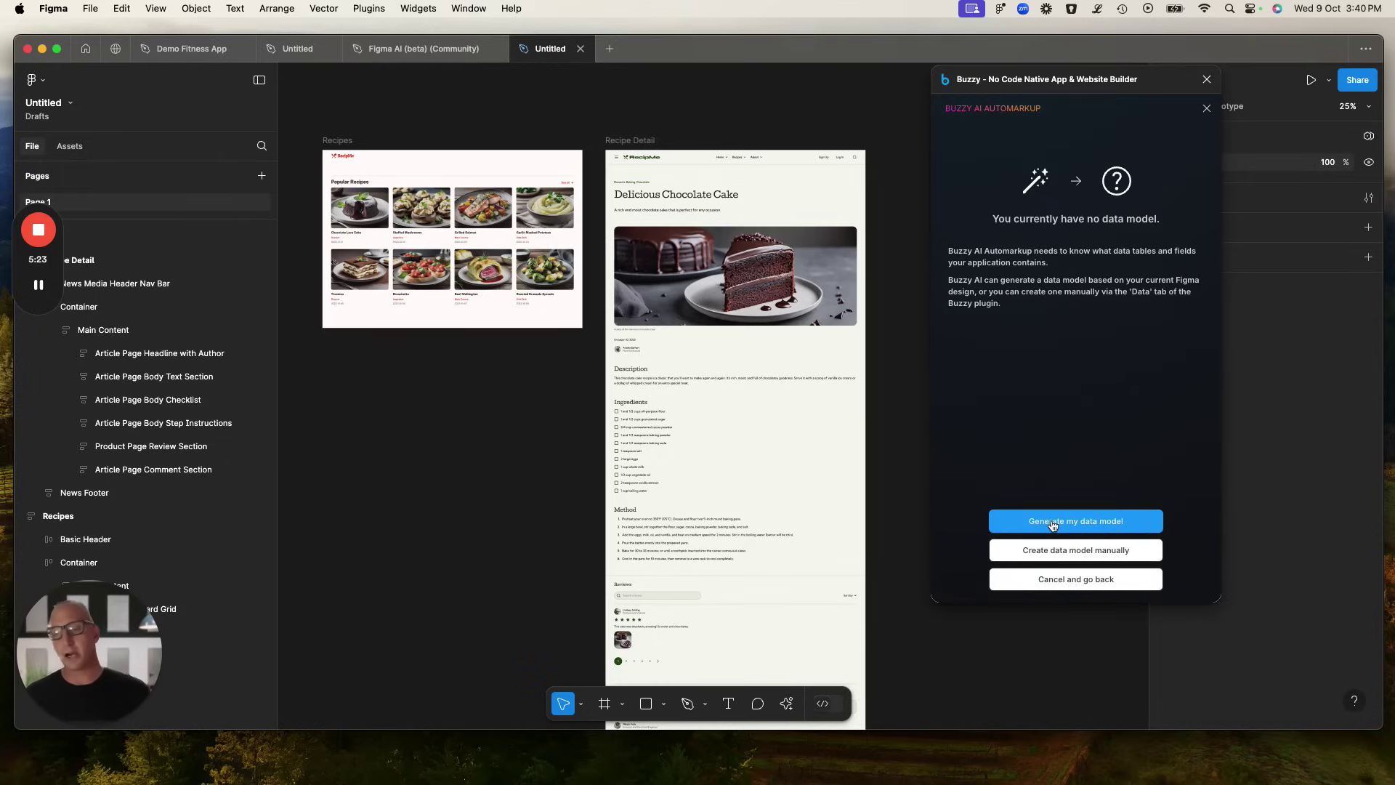
Generate the six-table data model, inspect the Recipe table's ingredients field, then continue.
left_click(1053, 525)
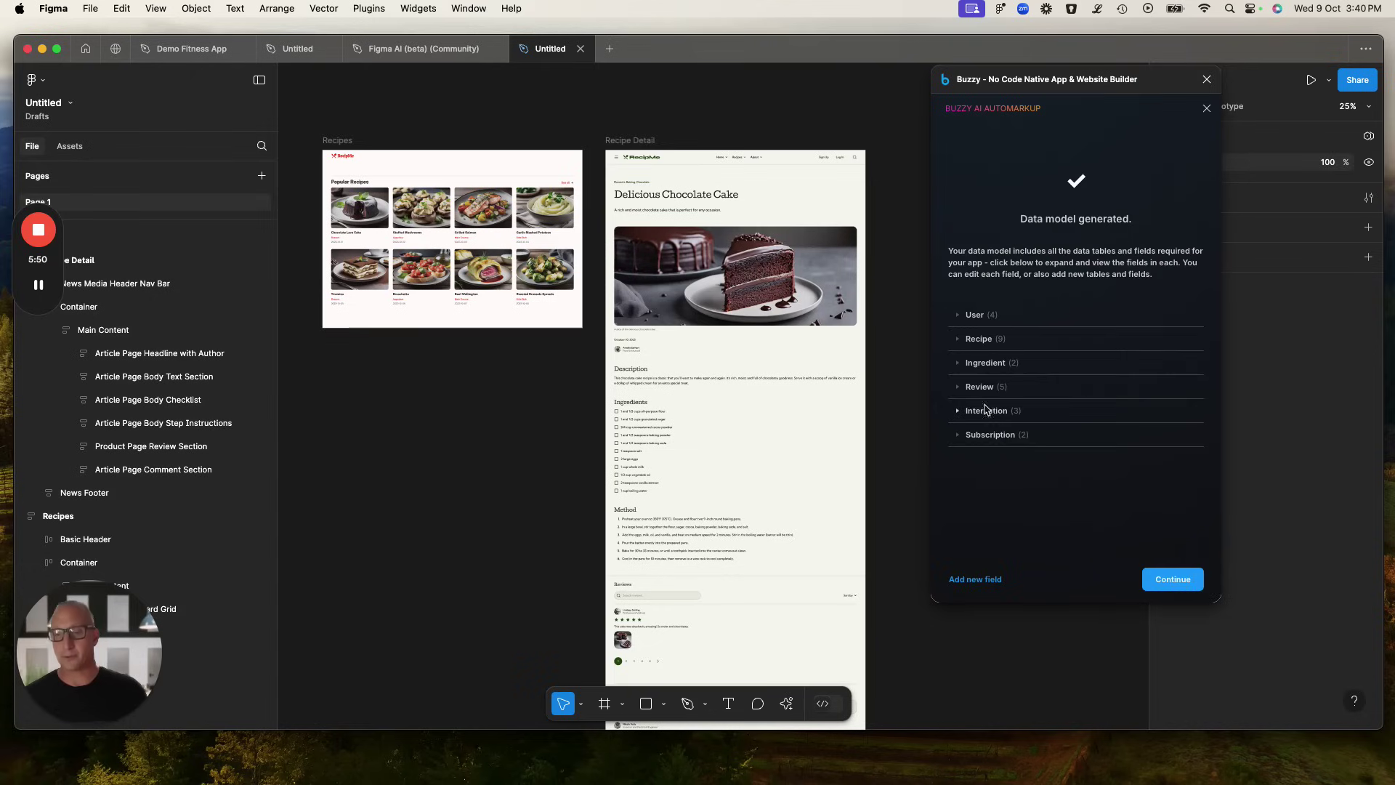
left_click(956, 342)
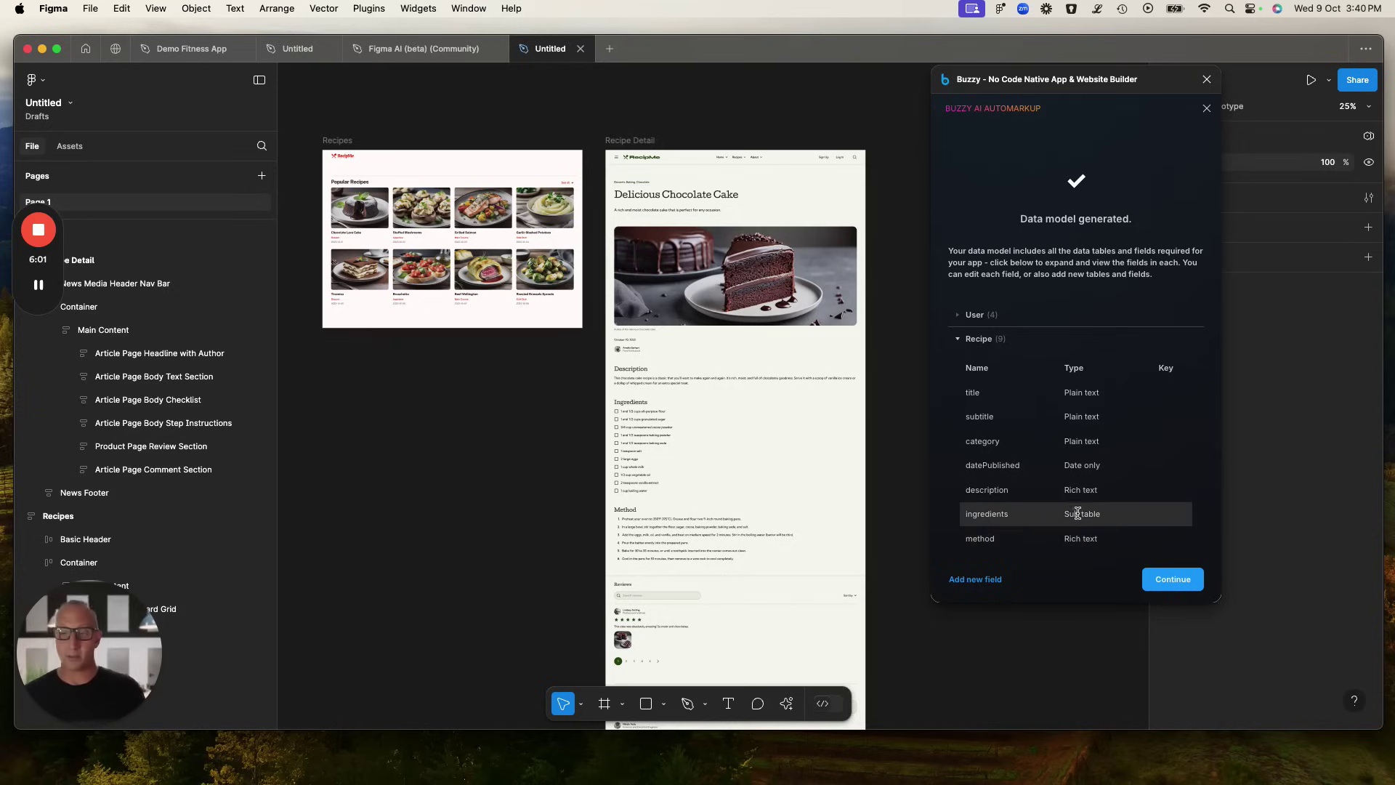
scroll(1077, 512, "down", 5)
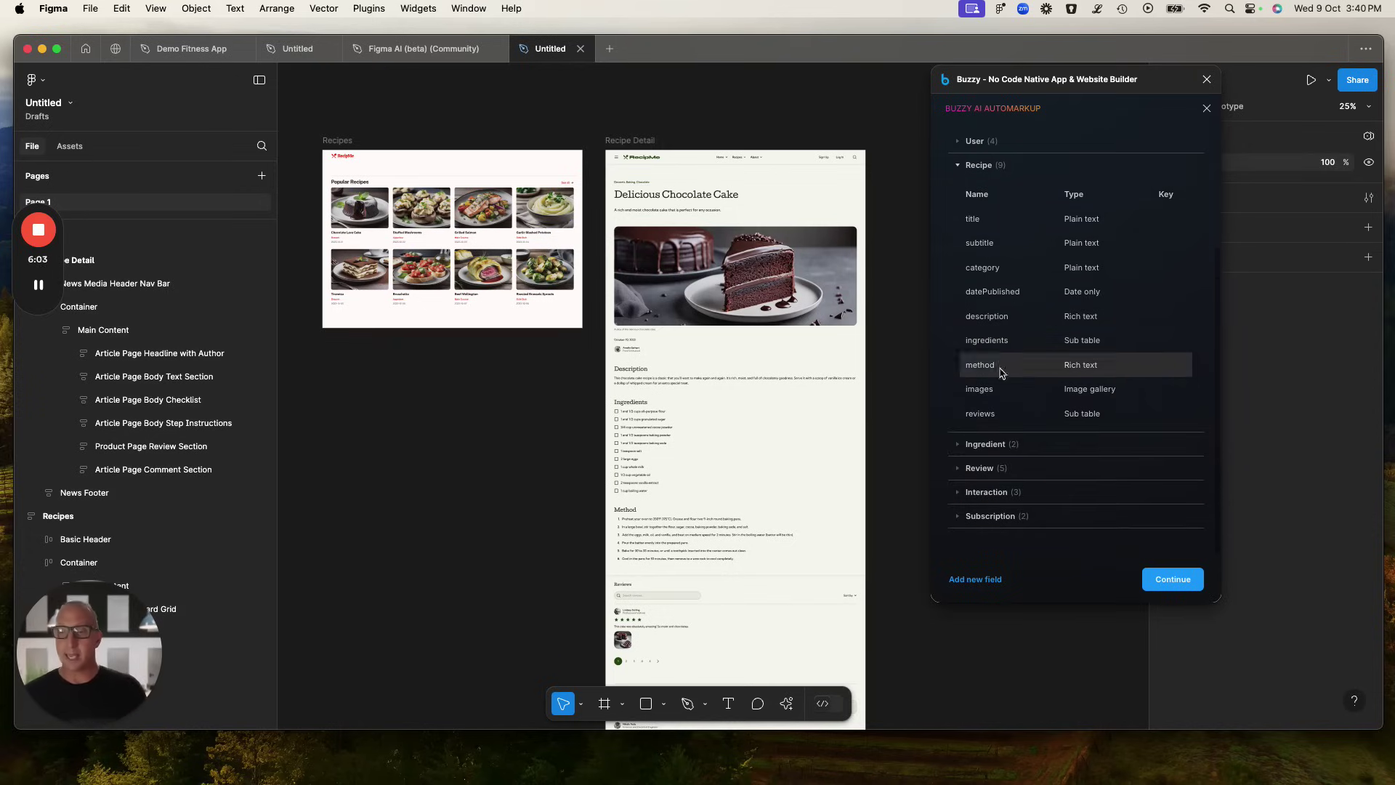
left_click(986, 340)
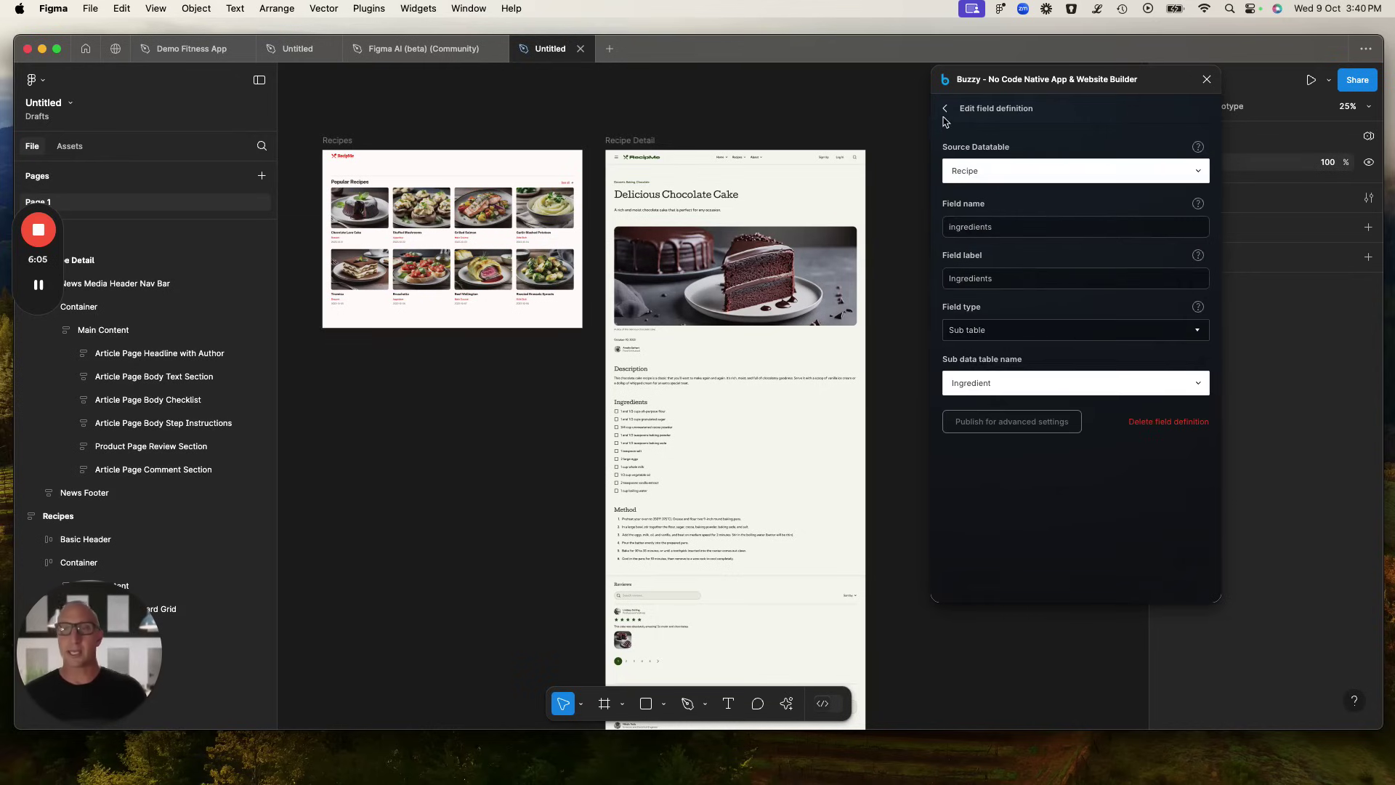
left_click(945, 109)
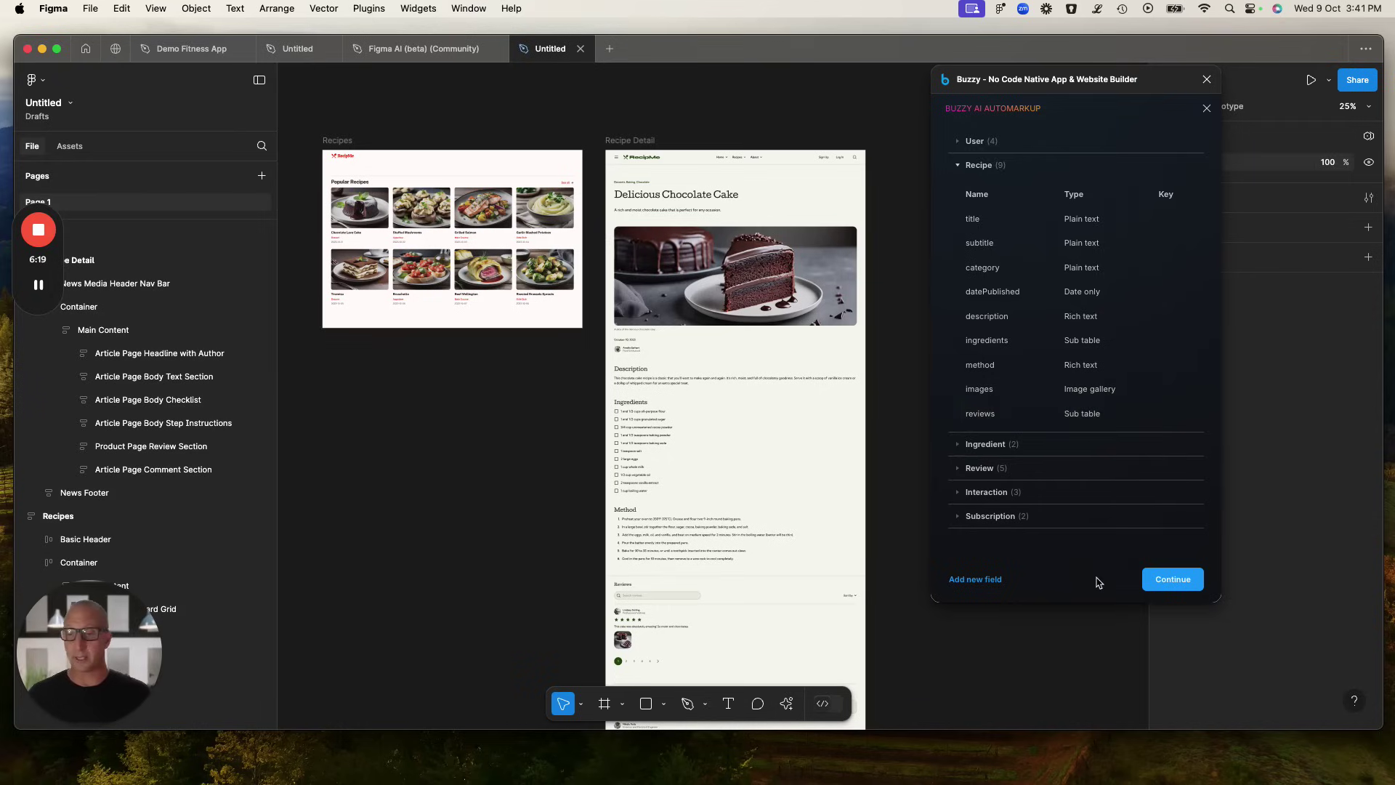
left_click(1163, 583)
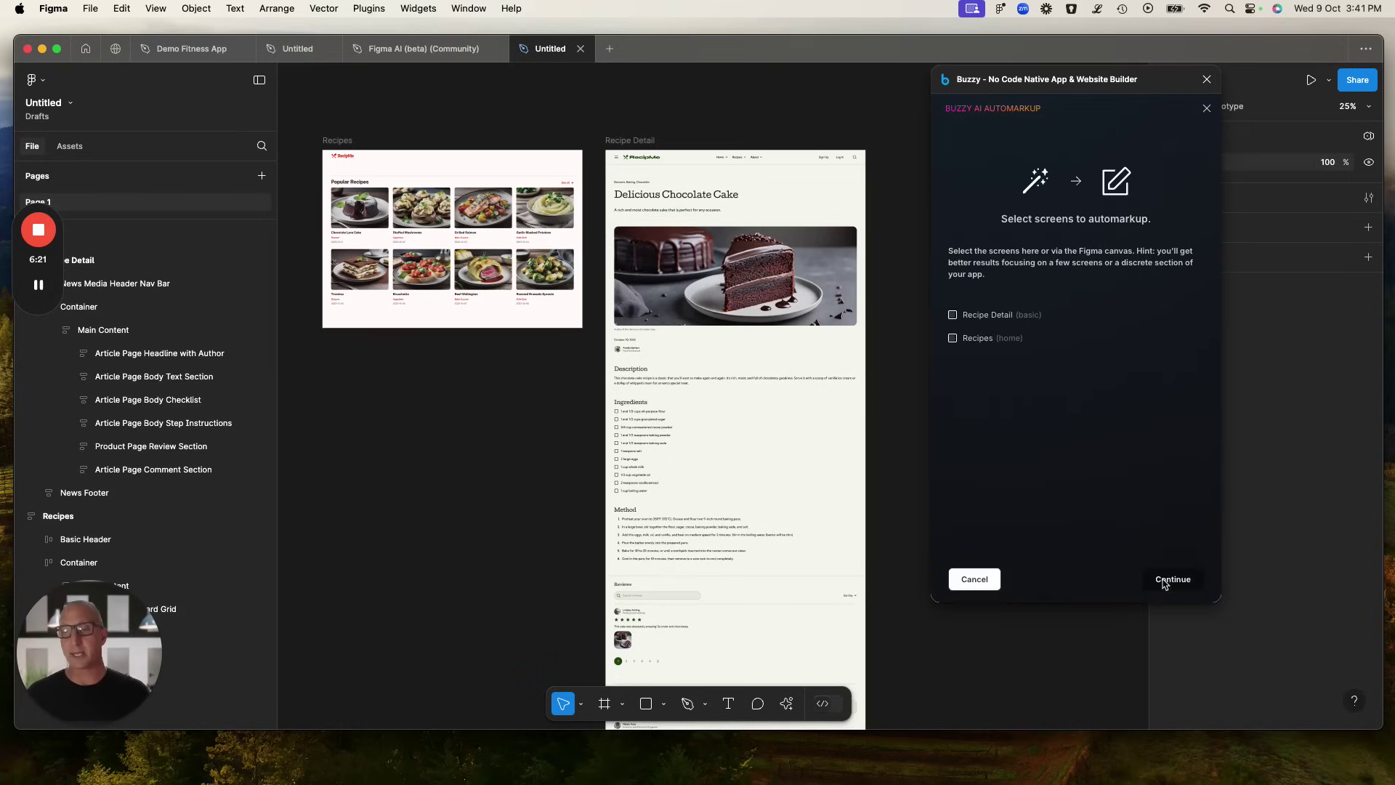
Keep both Recipe Detail and Recipes checked and run Buzzy automarkup on them.
left_click(953, 338)
left_click(953, 315)
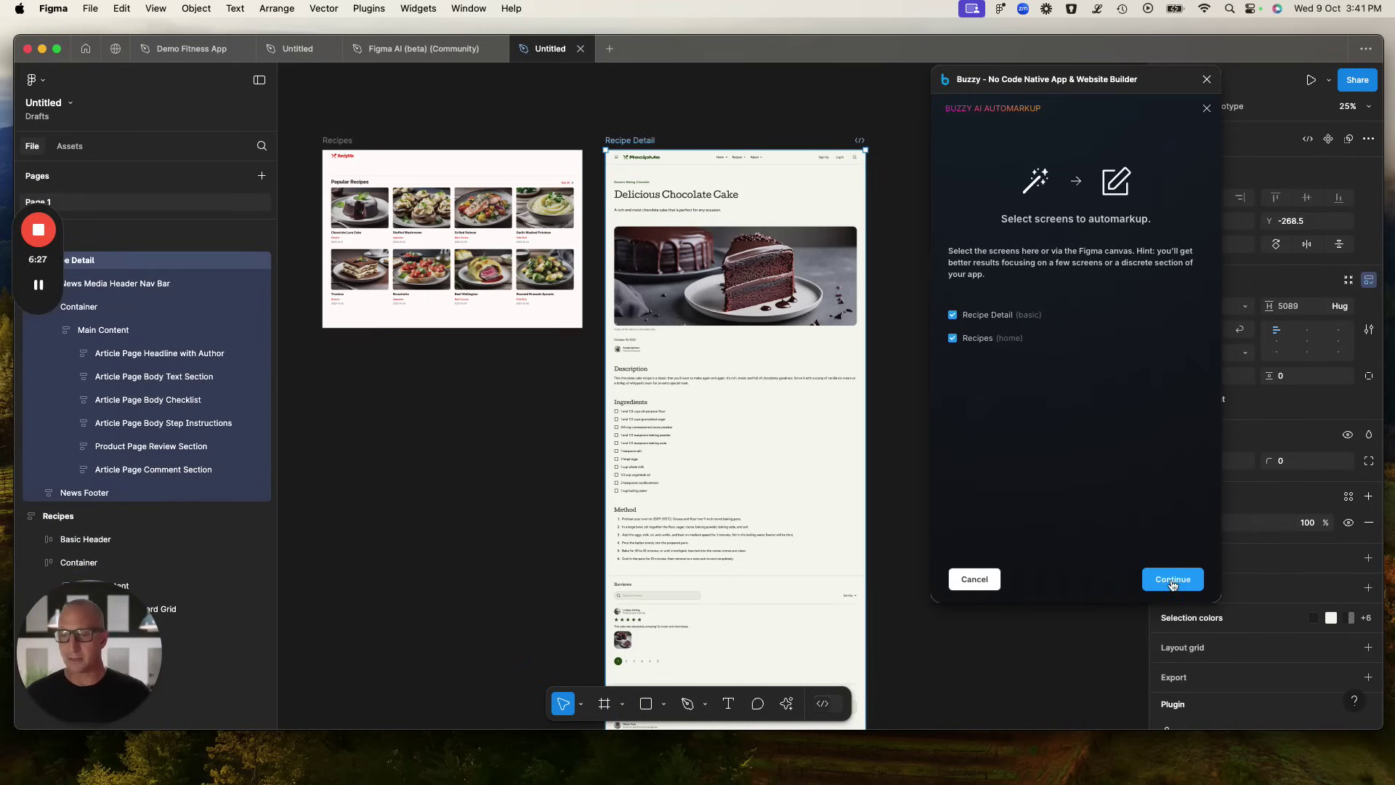
left_click(1173, 580)
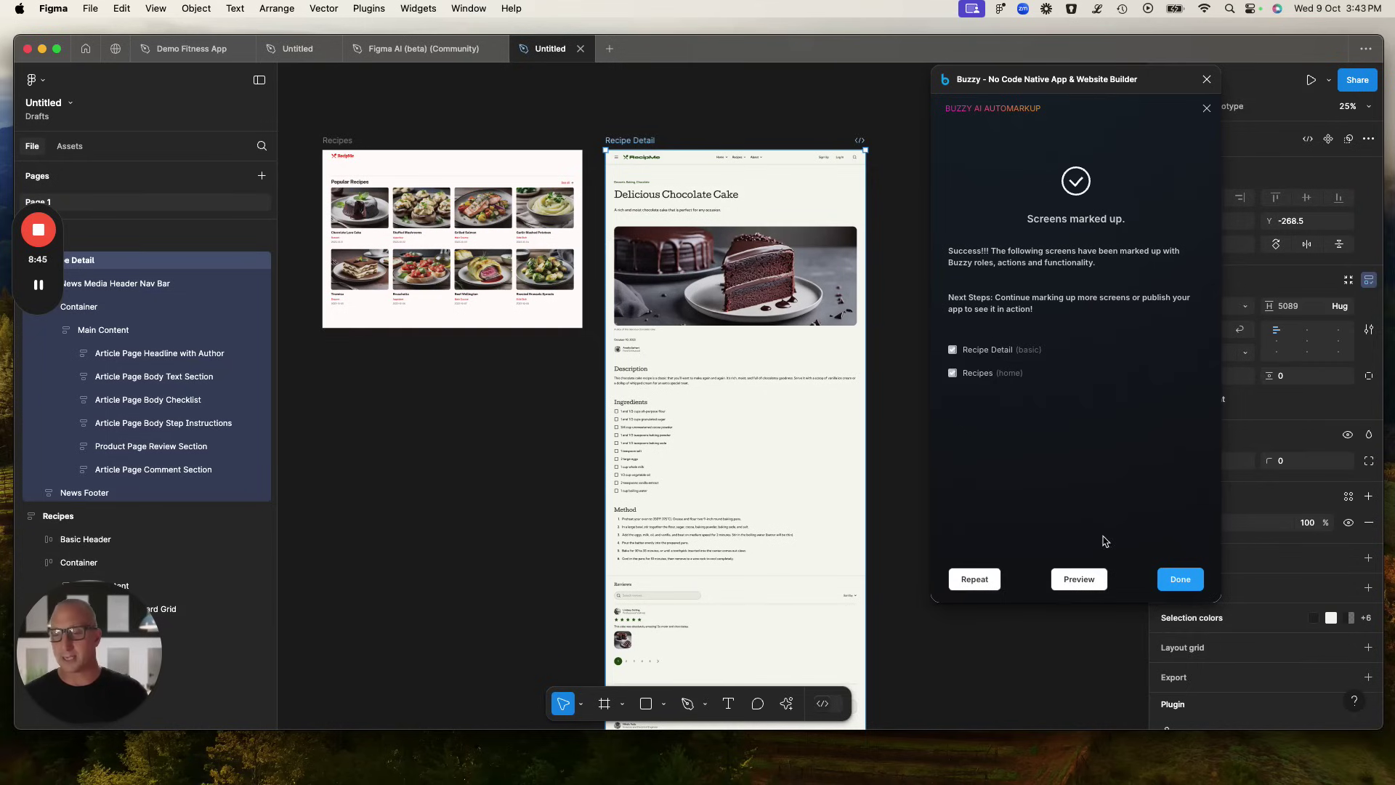
Copy the Figma file link from Share and submit it in Buzzy to publish RecipMe.
left_click(1080, 582)
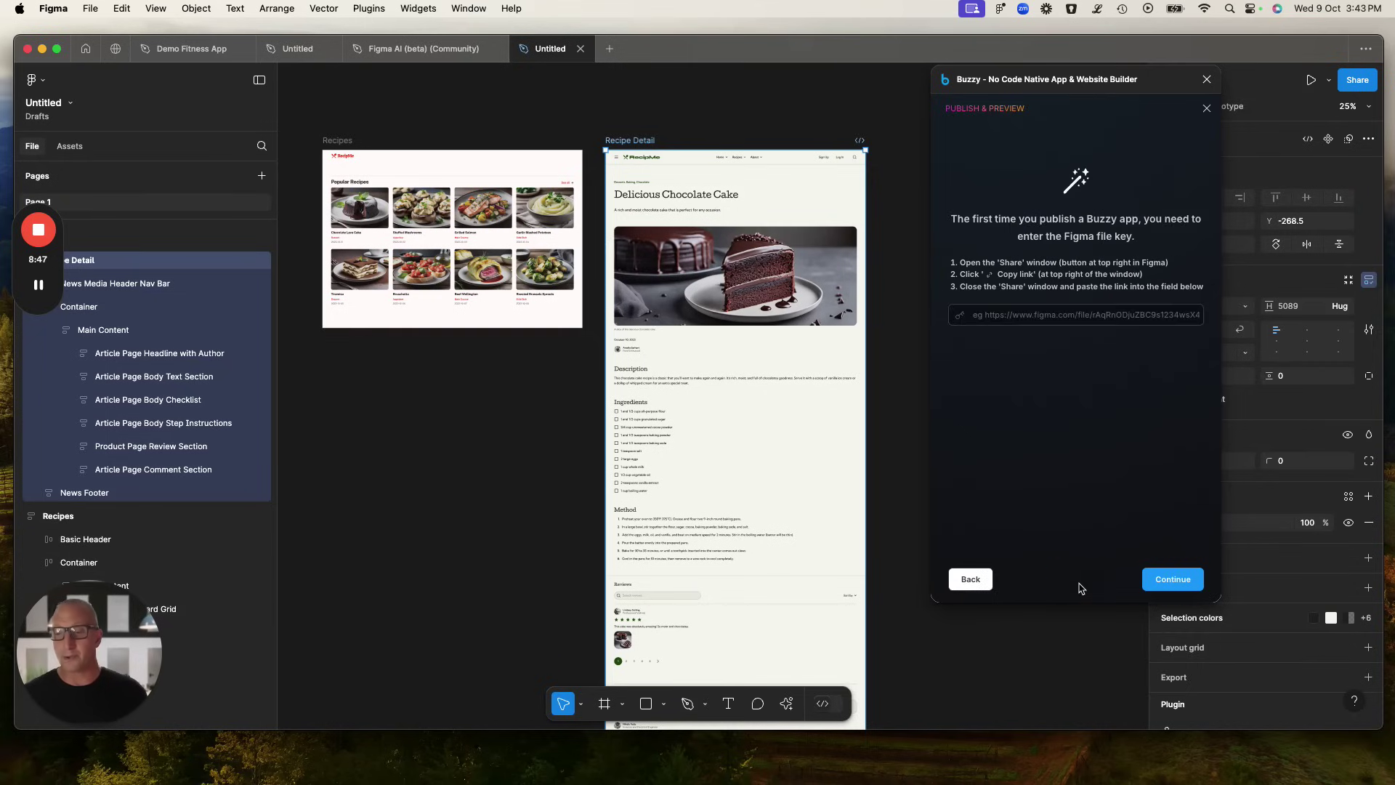
left_click(1357, 80)
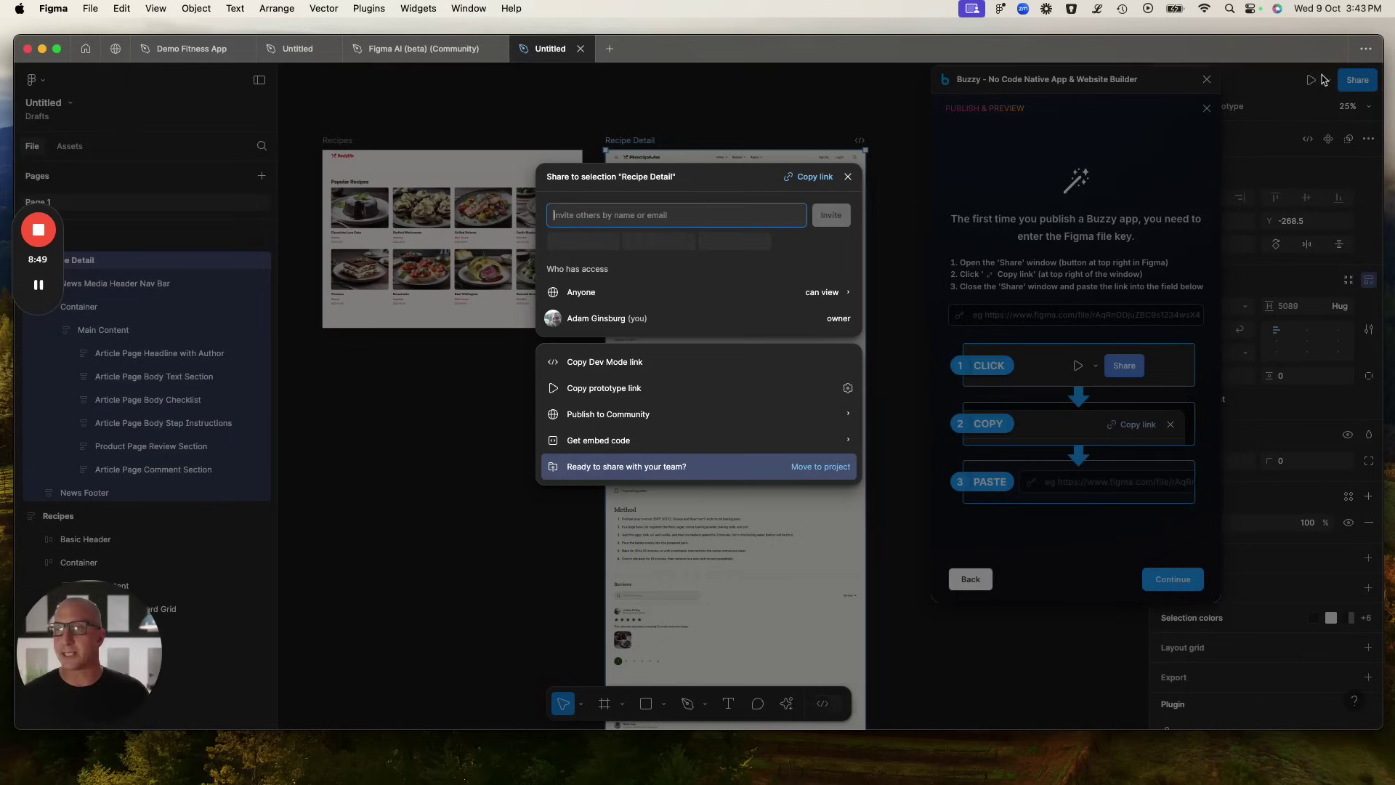
left_click(813, 176)
left_click(848, 177)
left_click(994, 314)
key("super+v")
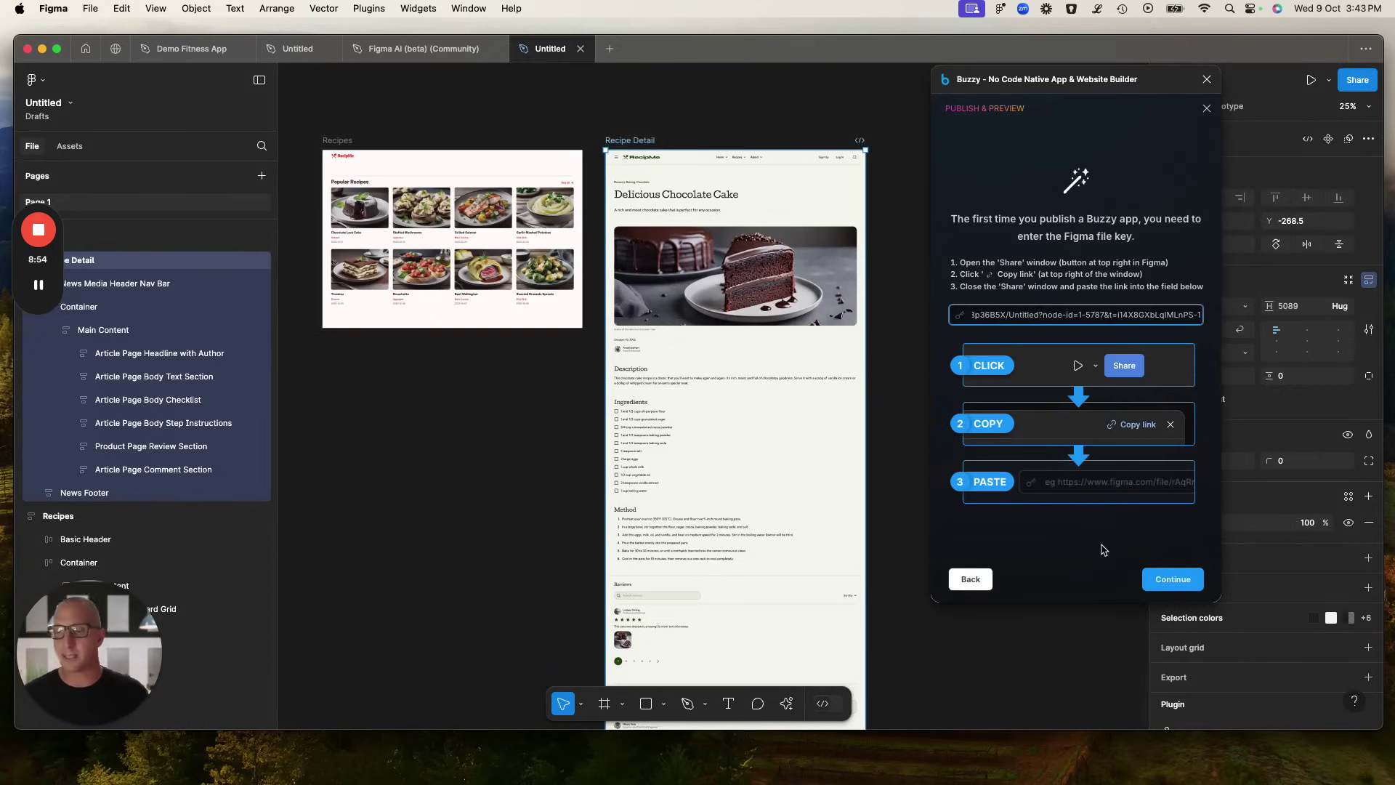
left_click(1173, 589)
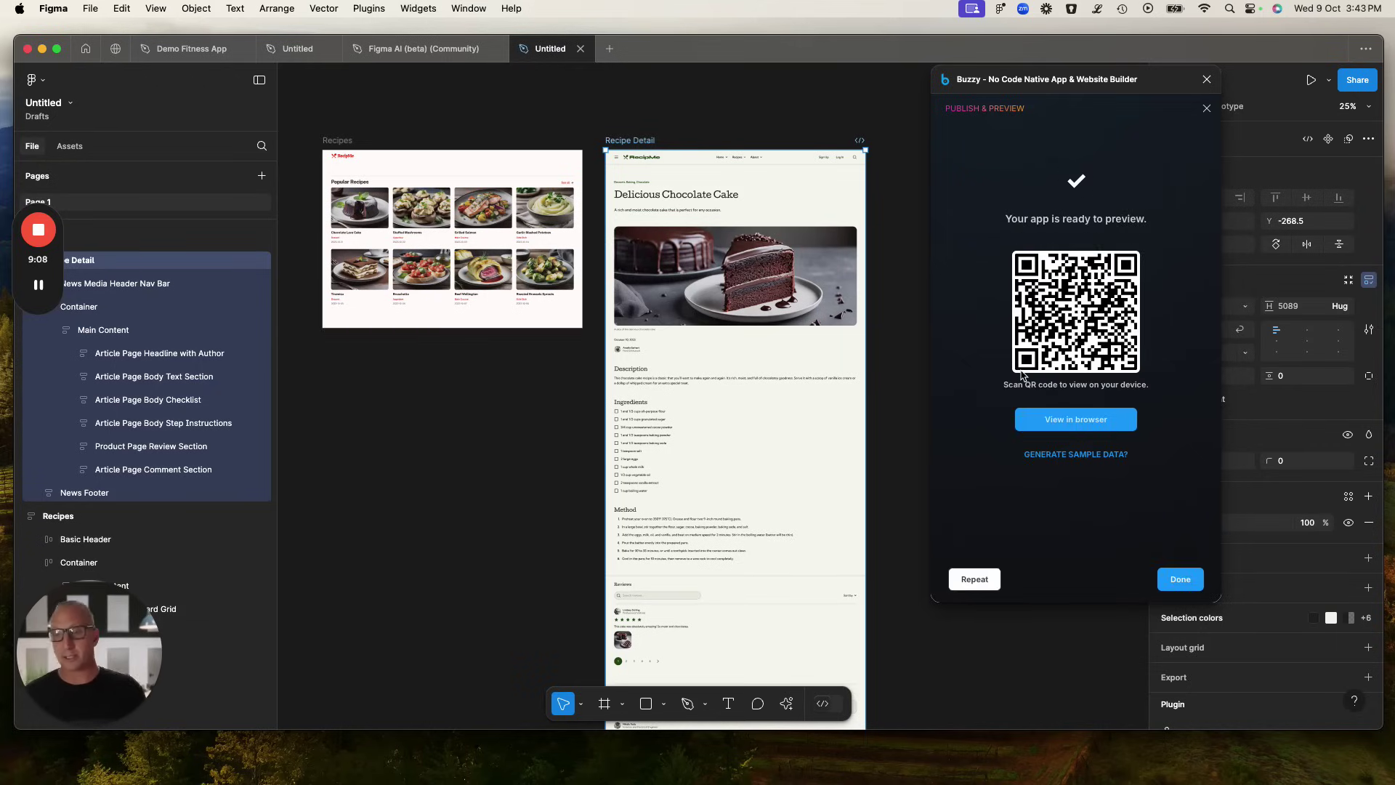
Generate sample recipe data, then open the live RecipMe app in Chrome.
left_click(1074, 456)
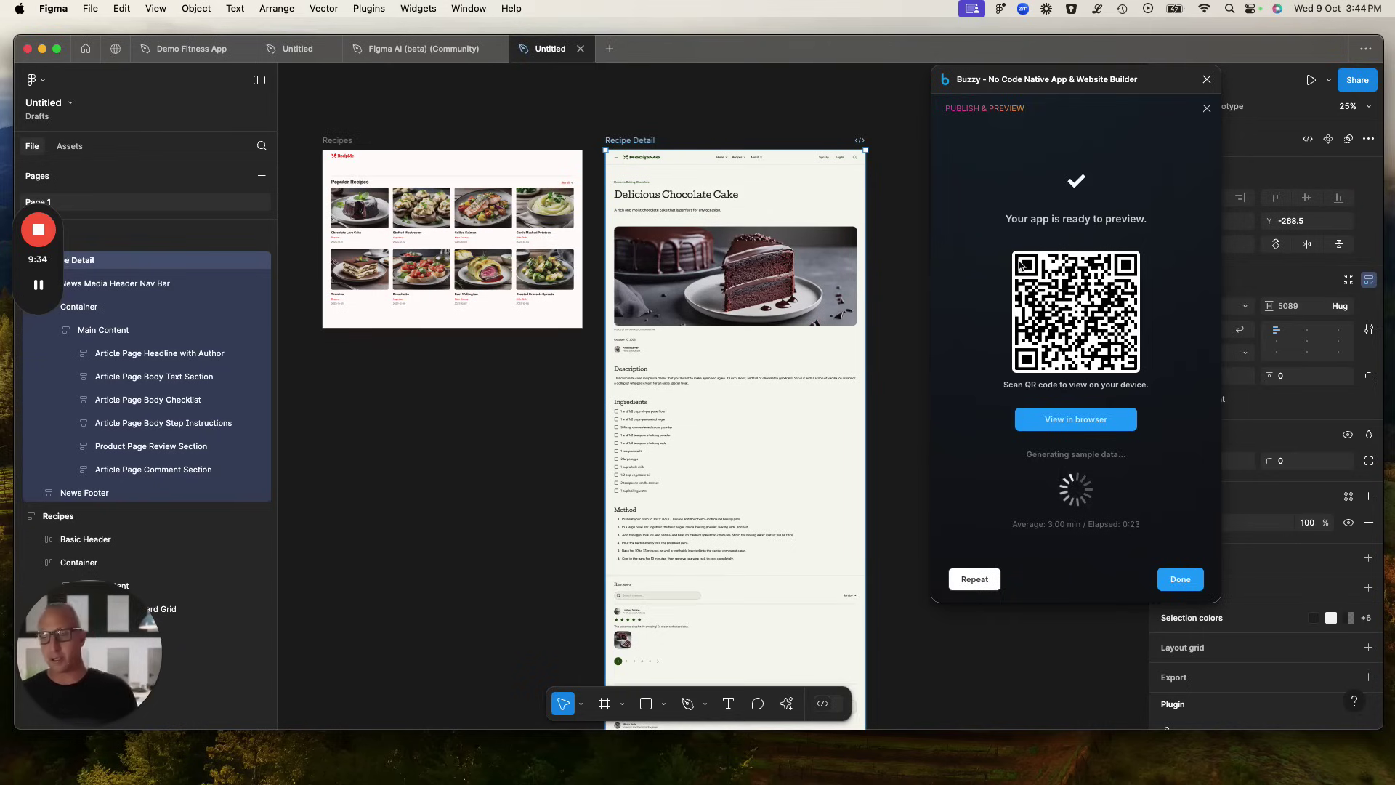
left_click(1069, 423)
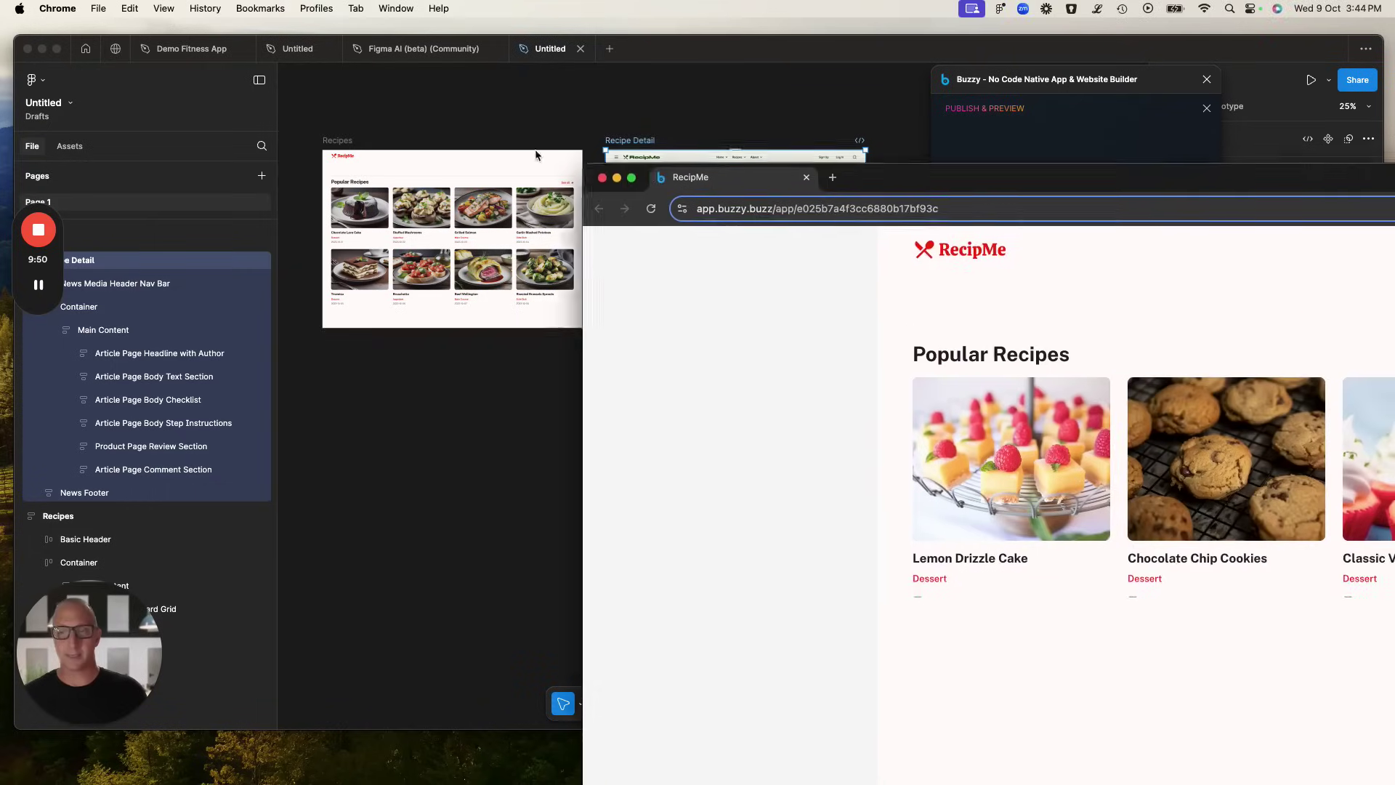
Move the live RecipMe Chrome window to the left and narrow it beside Buzzy's preview.
left_click_drag(666, 178, 347, 85)
left_click_drag(670, 78, 496, 52)
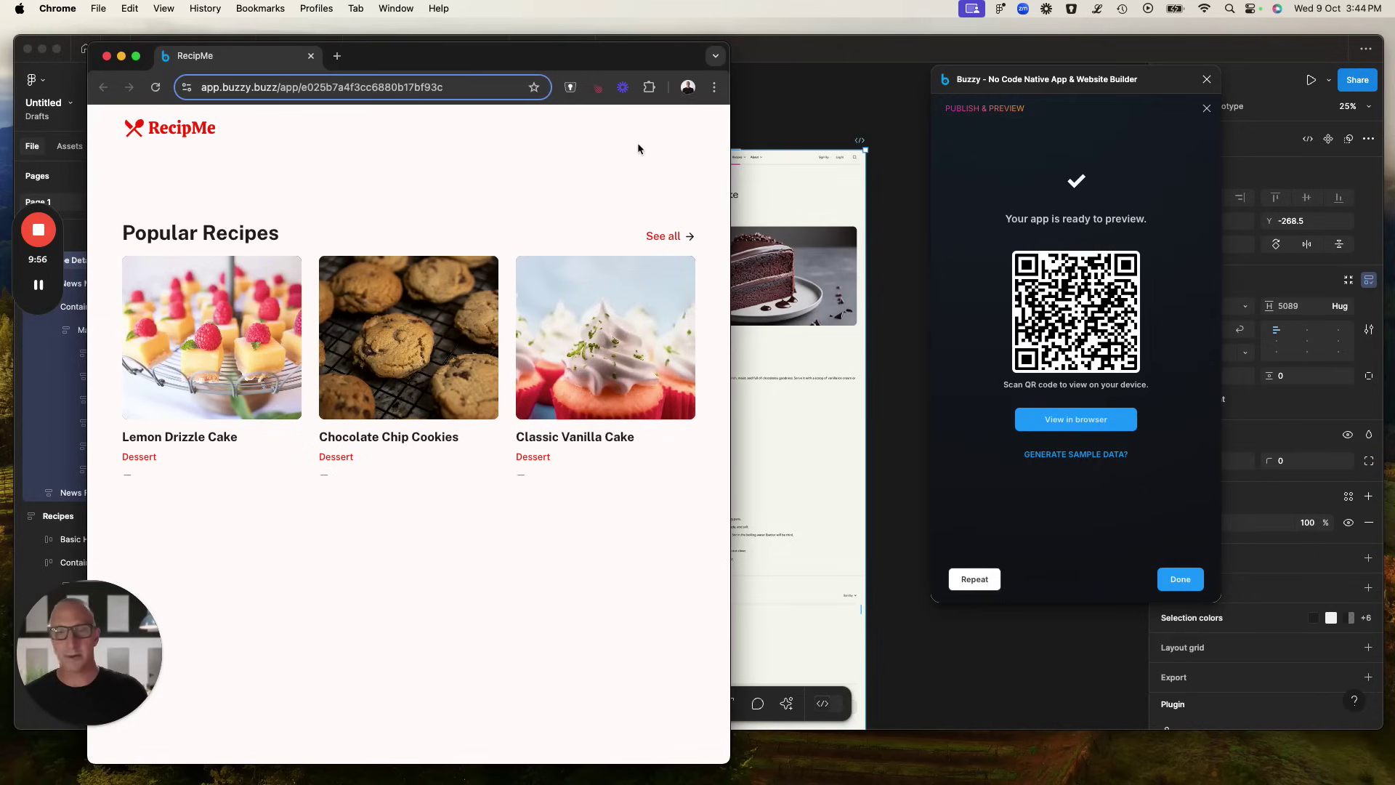
left_click_drag(497, 66, 880, 56)
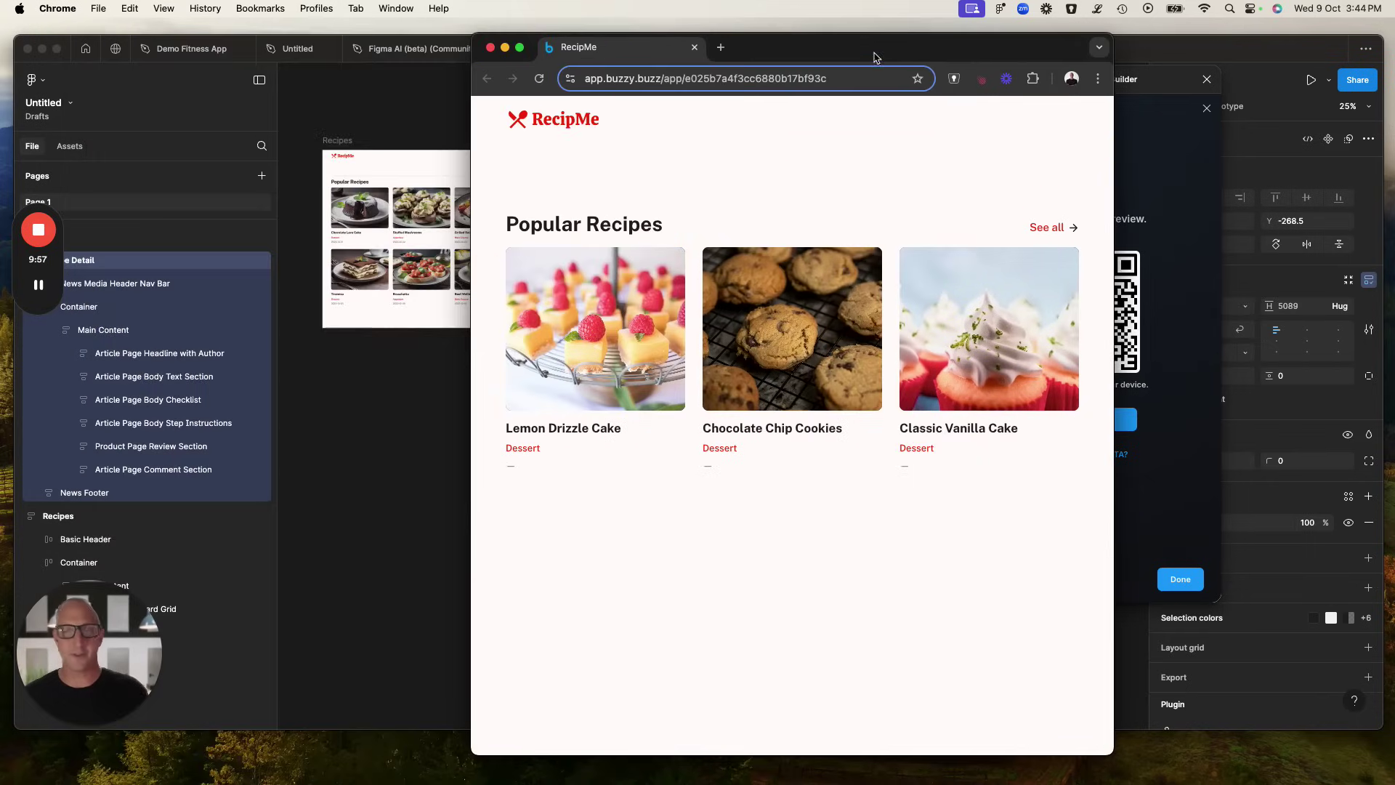
left_click_drag(1112, 178, 1038, 177)
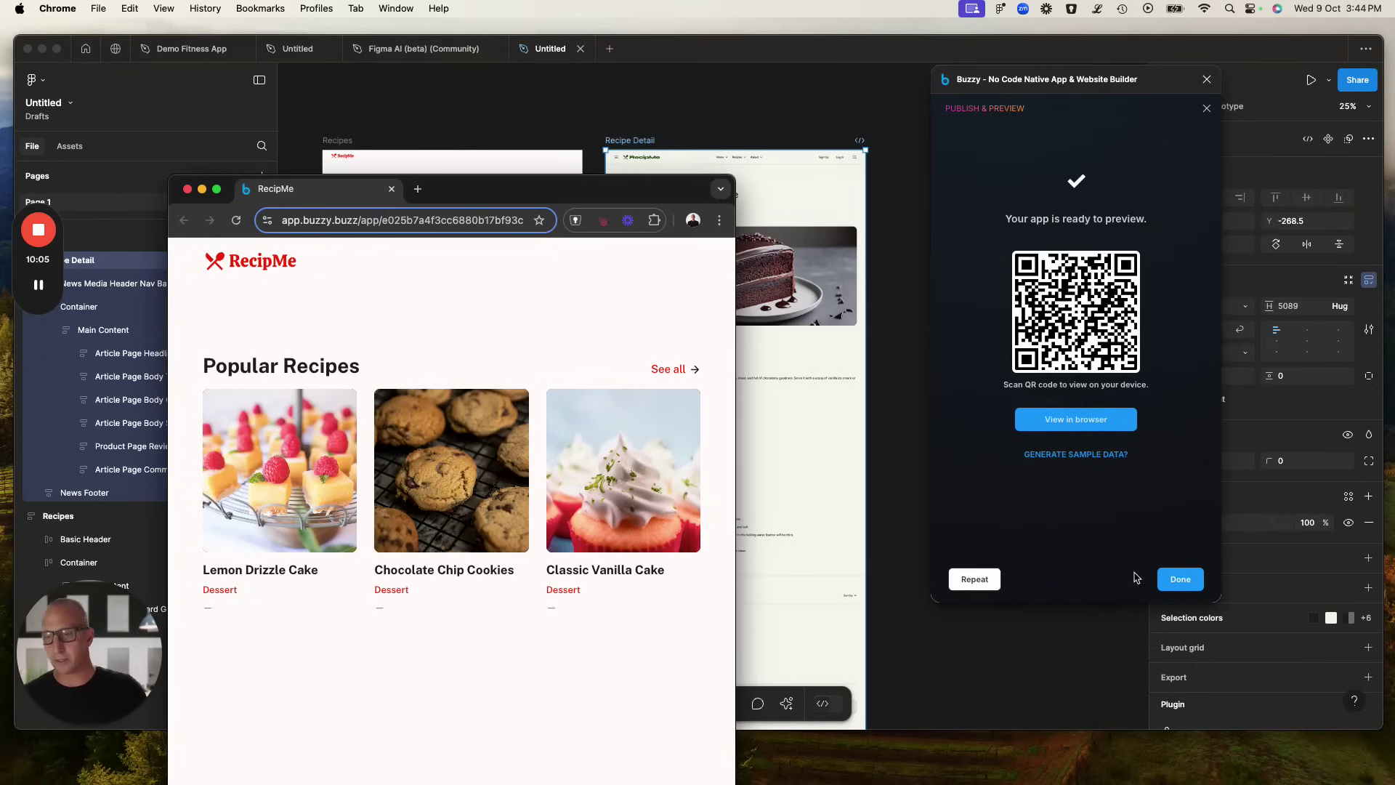
Finish the automarkup wizard, switch Buzzy to Expert mode, and review the Data Model and Design tabs.
left_click(1180, 579)
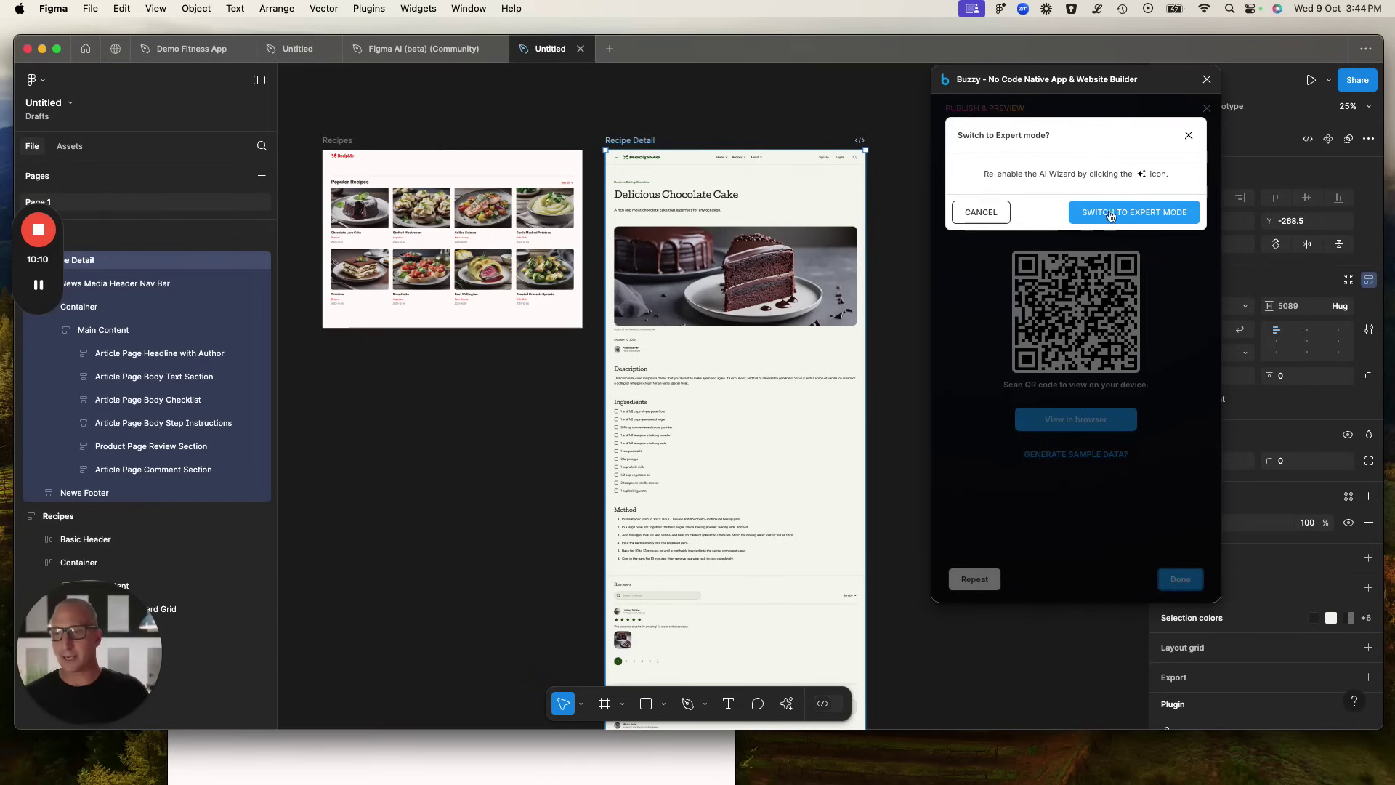
left_click(1110, 212)
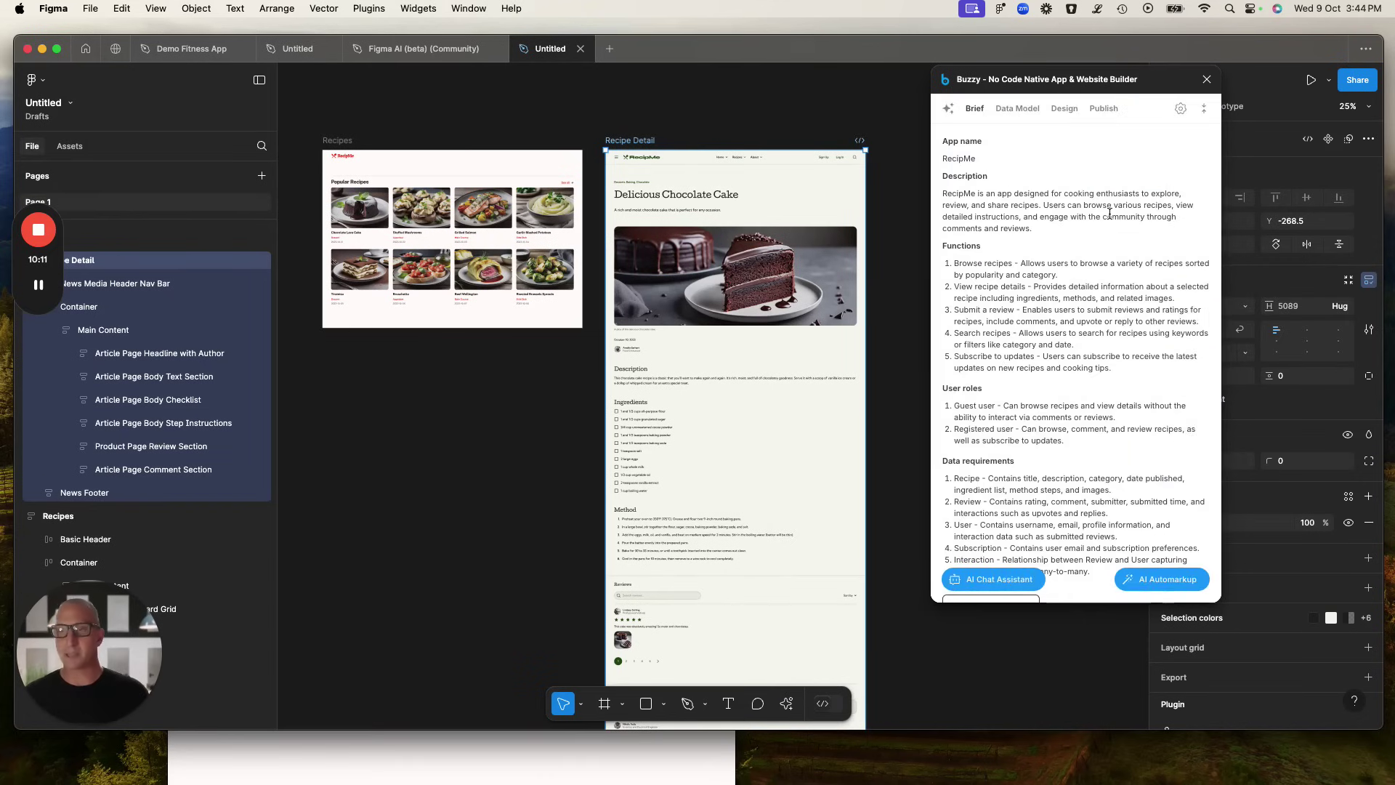
scroll(1060, 394, "down", 3)
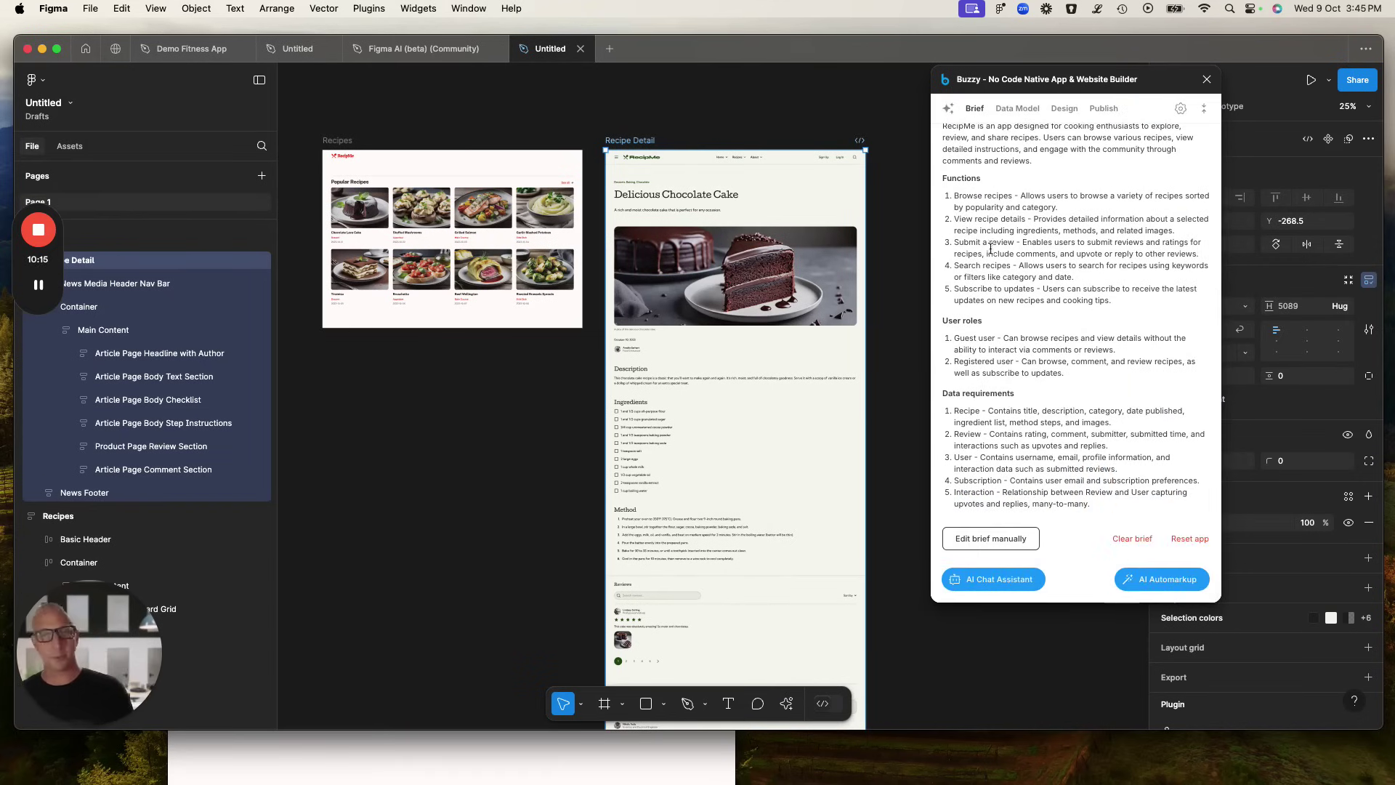
left_click(1005, 110)
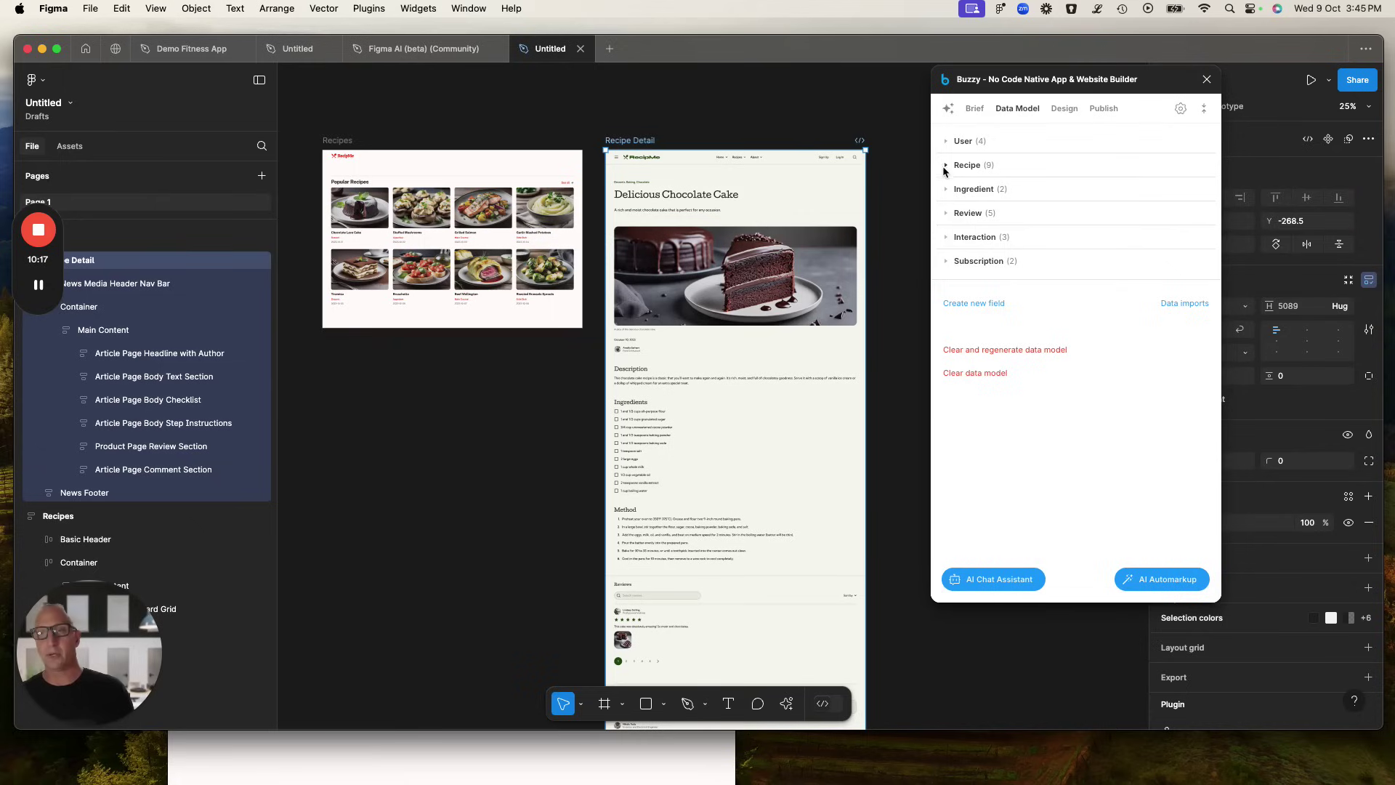
left_click(1064, 111)
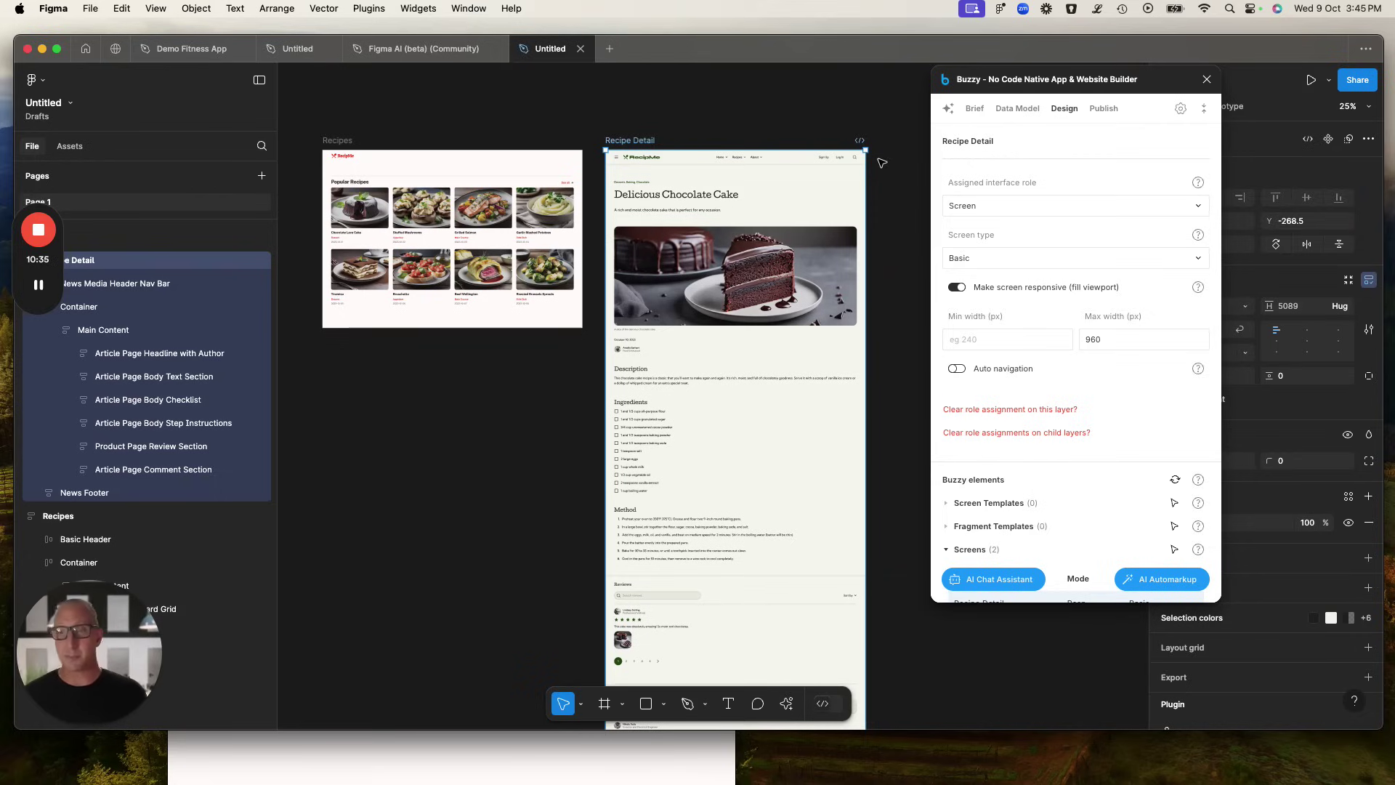
Show Buzzy's publish options, then open the Lemon Drizzle Cake page in the live app.
left_click(1103, 110)
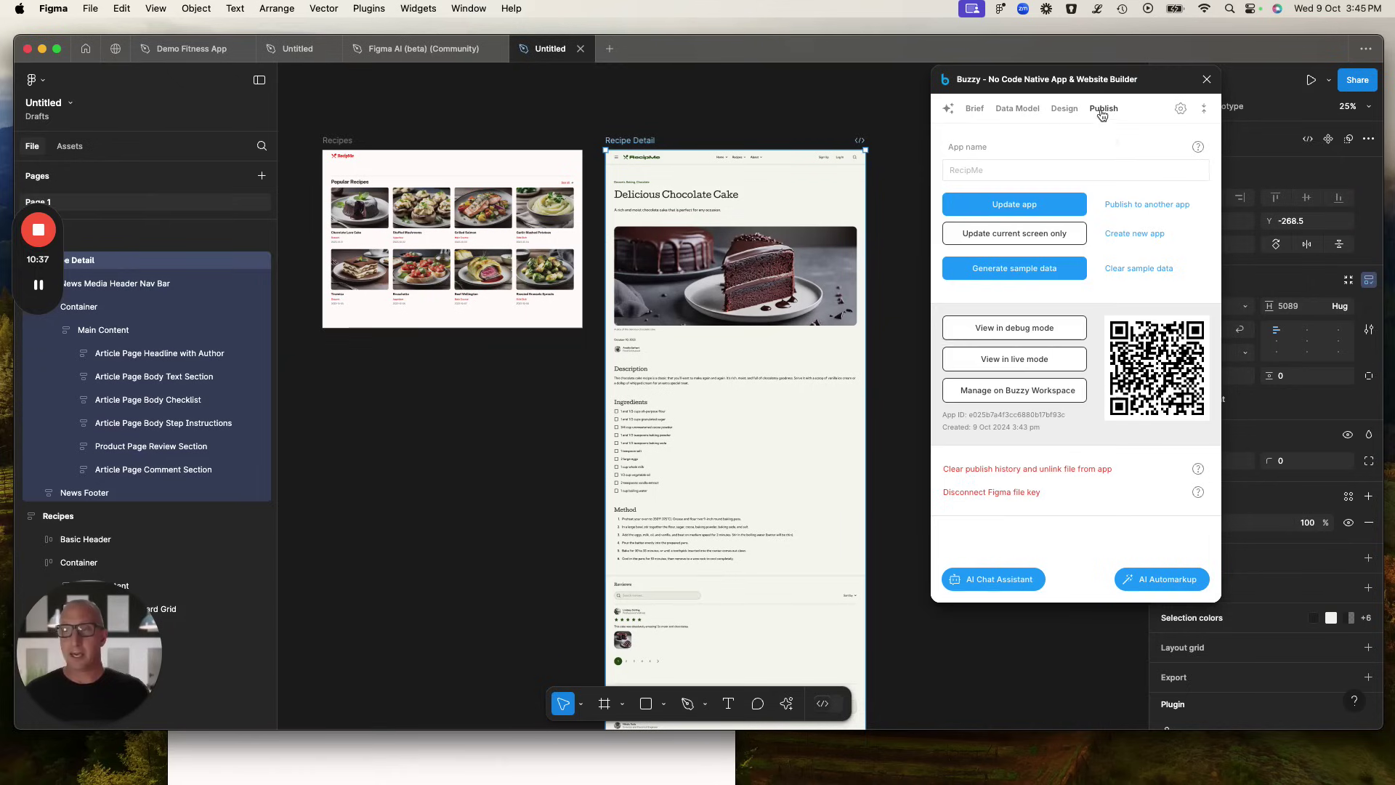
left_click(567, 767)
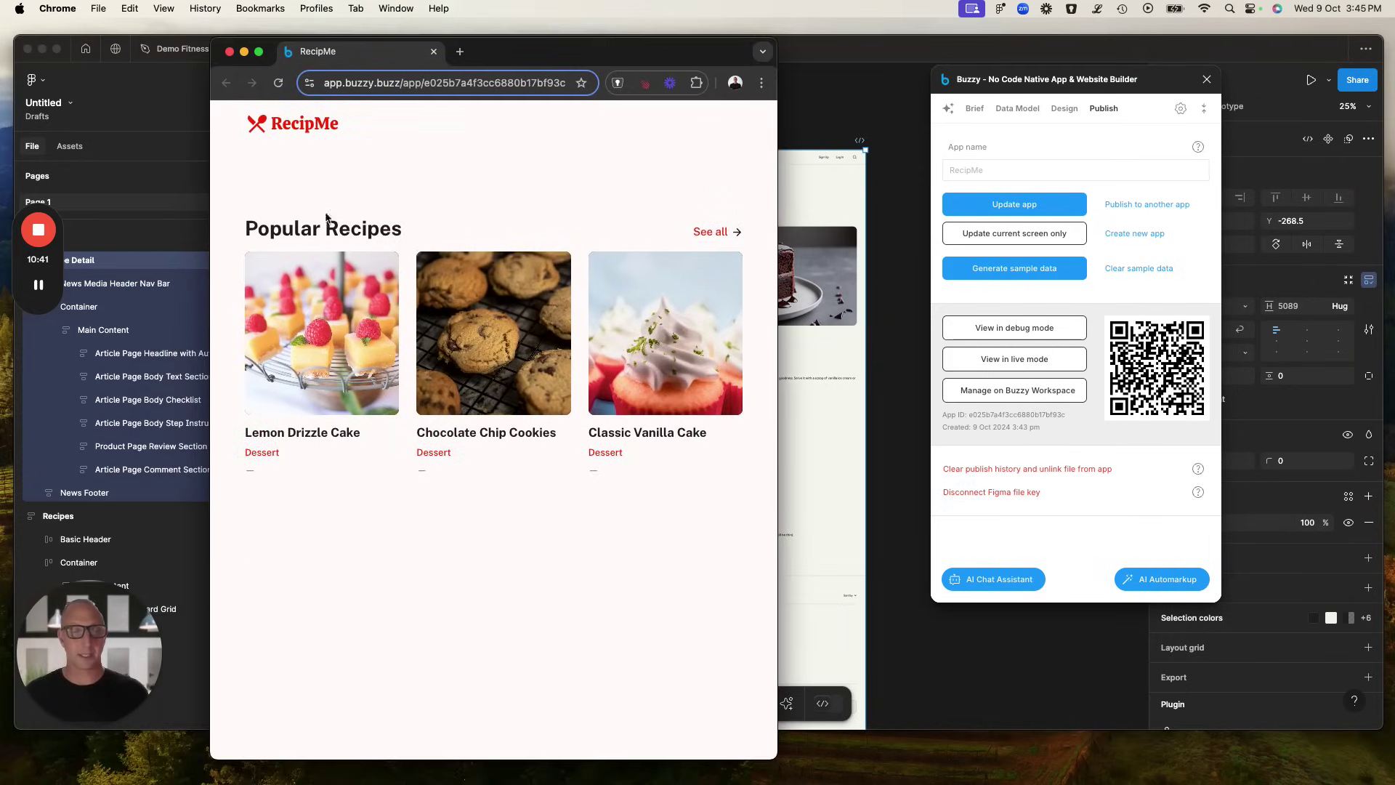
left_click(319, 333)
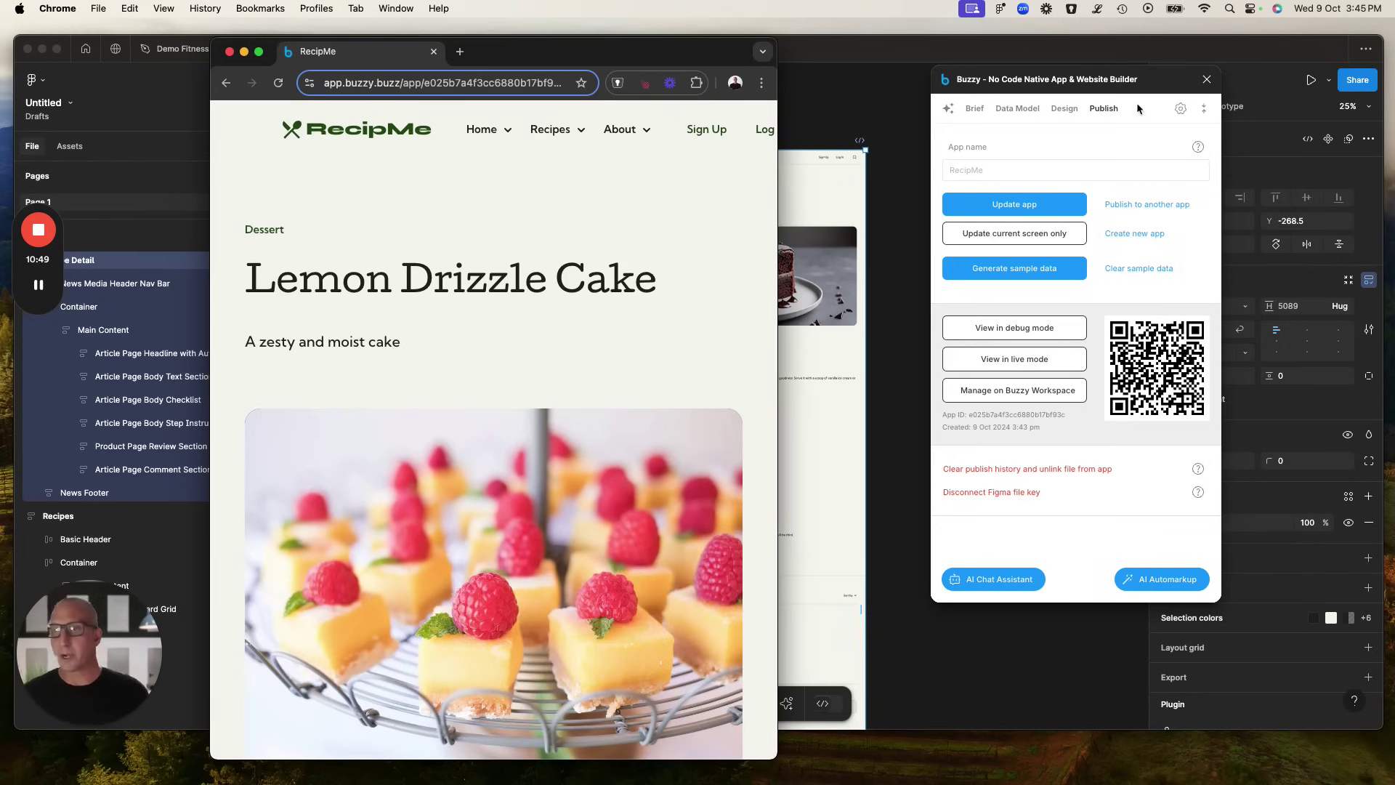
Set prototype Overflow to Vertical for both the Recipe Detail and Recipes frames.
left_click(1156, 86)
left_click_drag(1133, 82, 1006, 80)
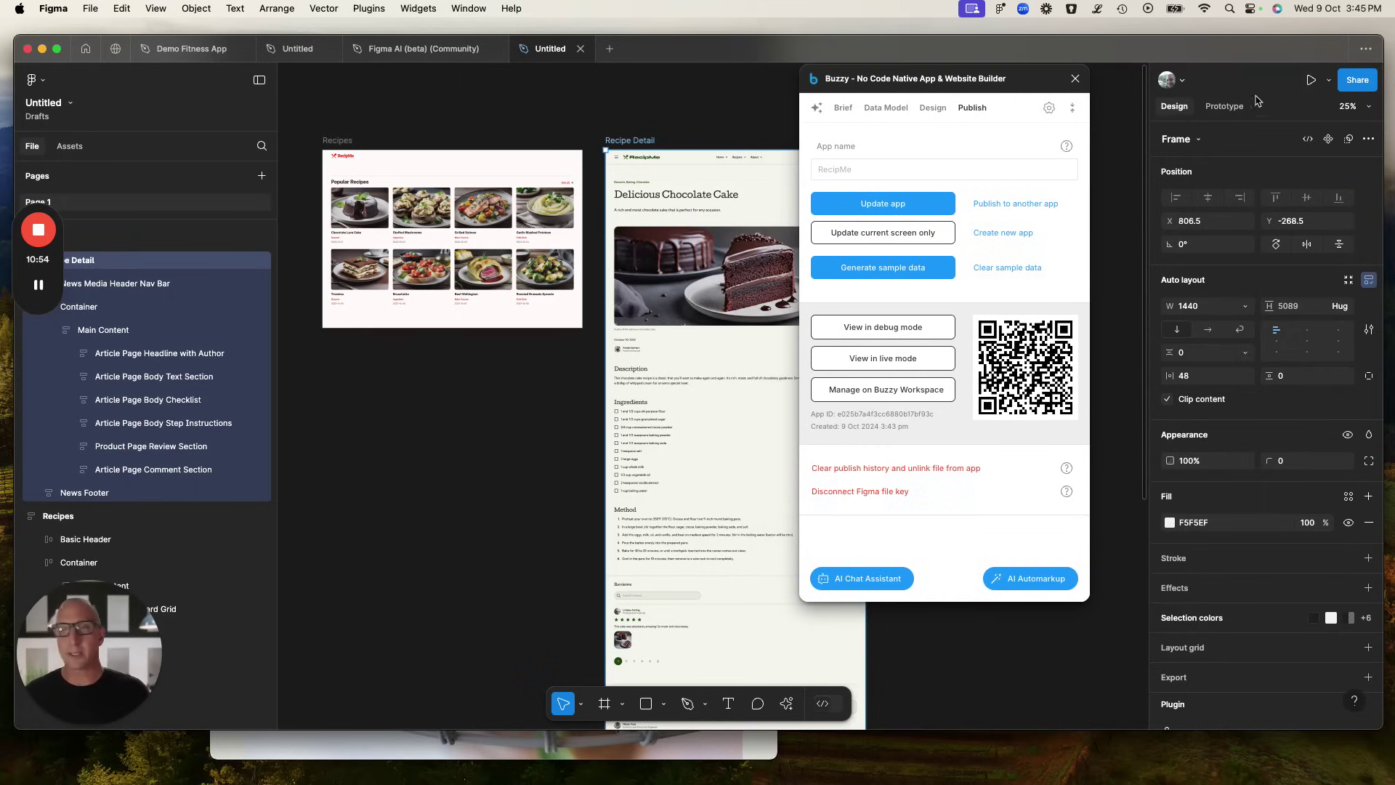
left_click(1228, 107)
left_click(1254, 224)
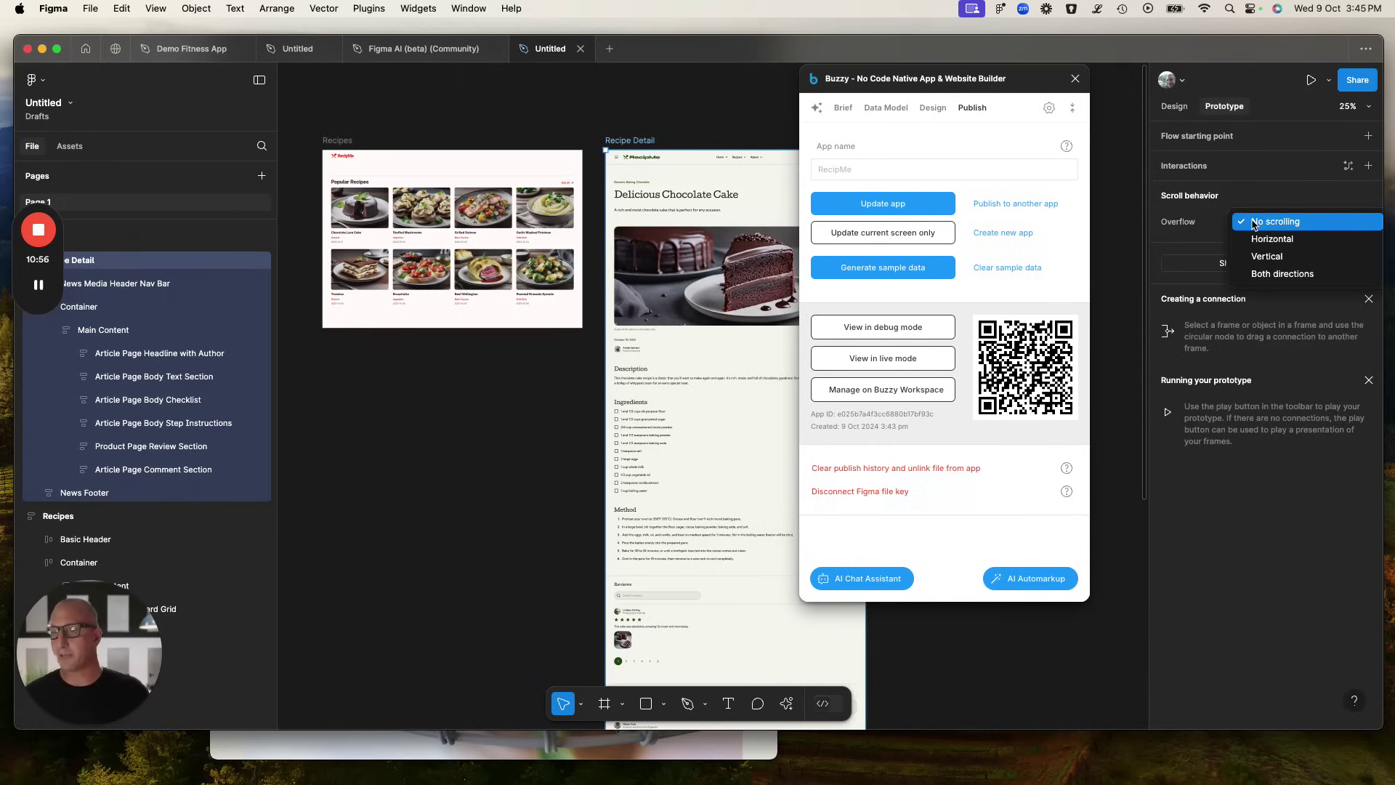
left_click(1273, 258)
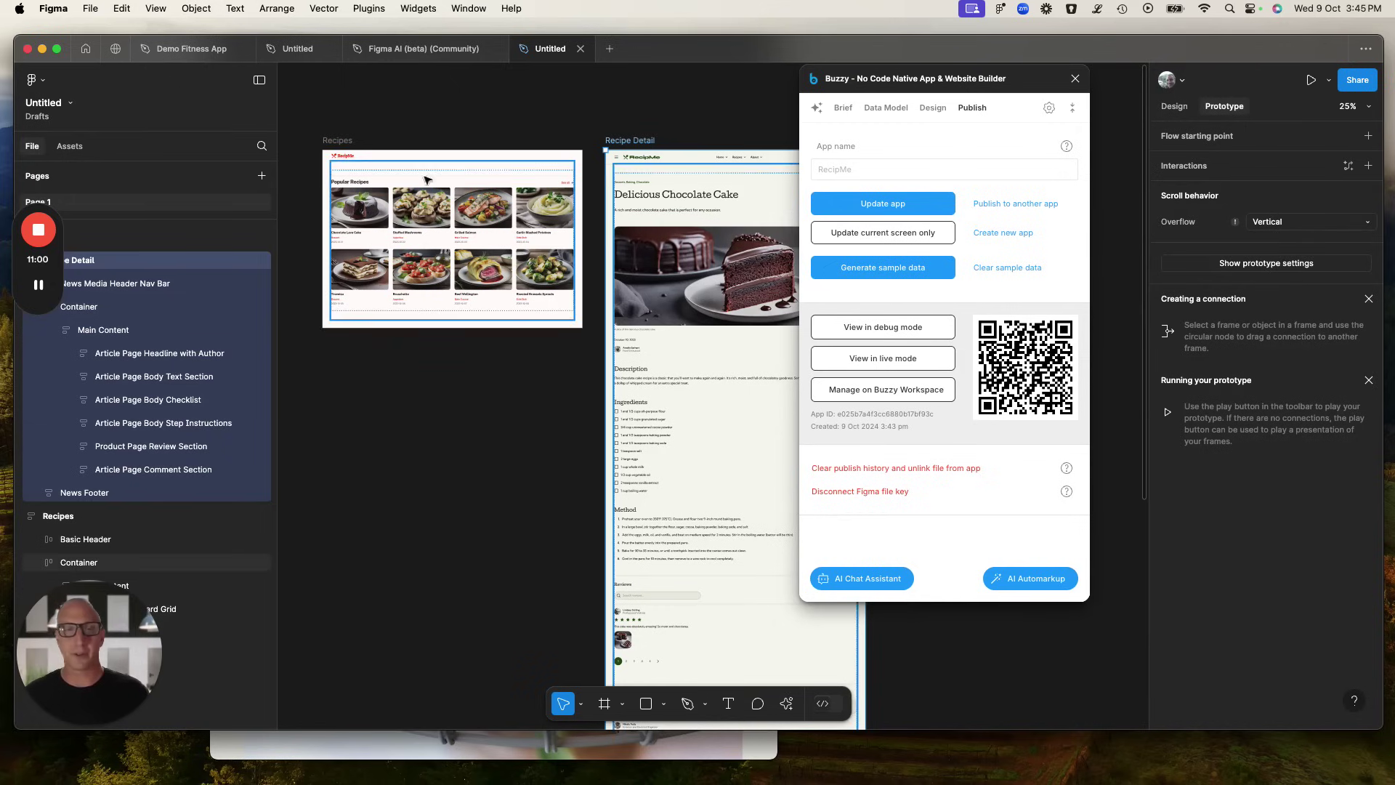
left_click(334, 142)
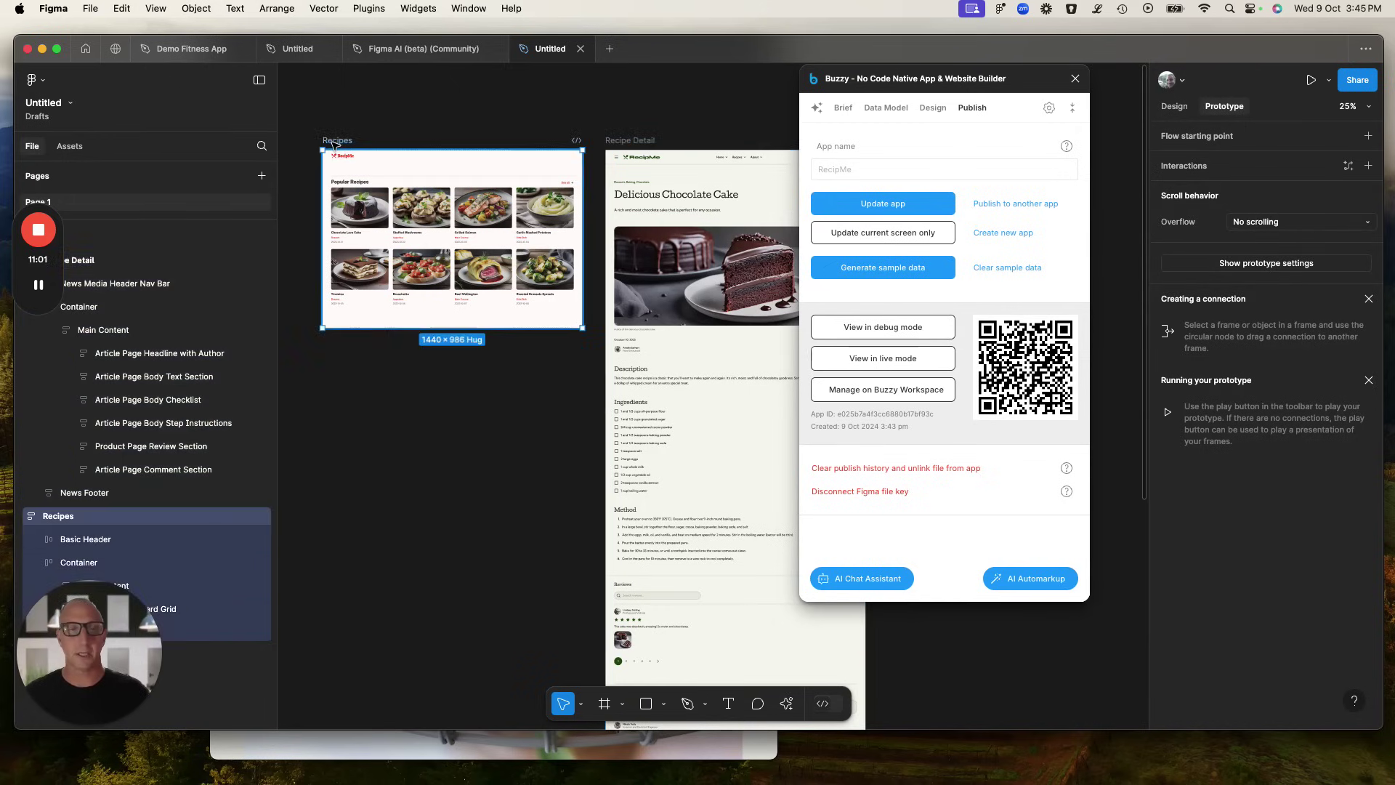
left_click(1261, 223)
left_click(1265, 257)
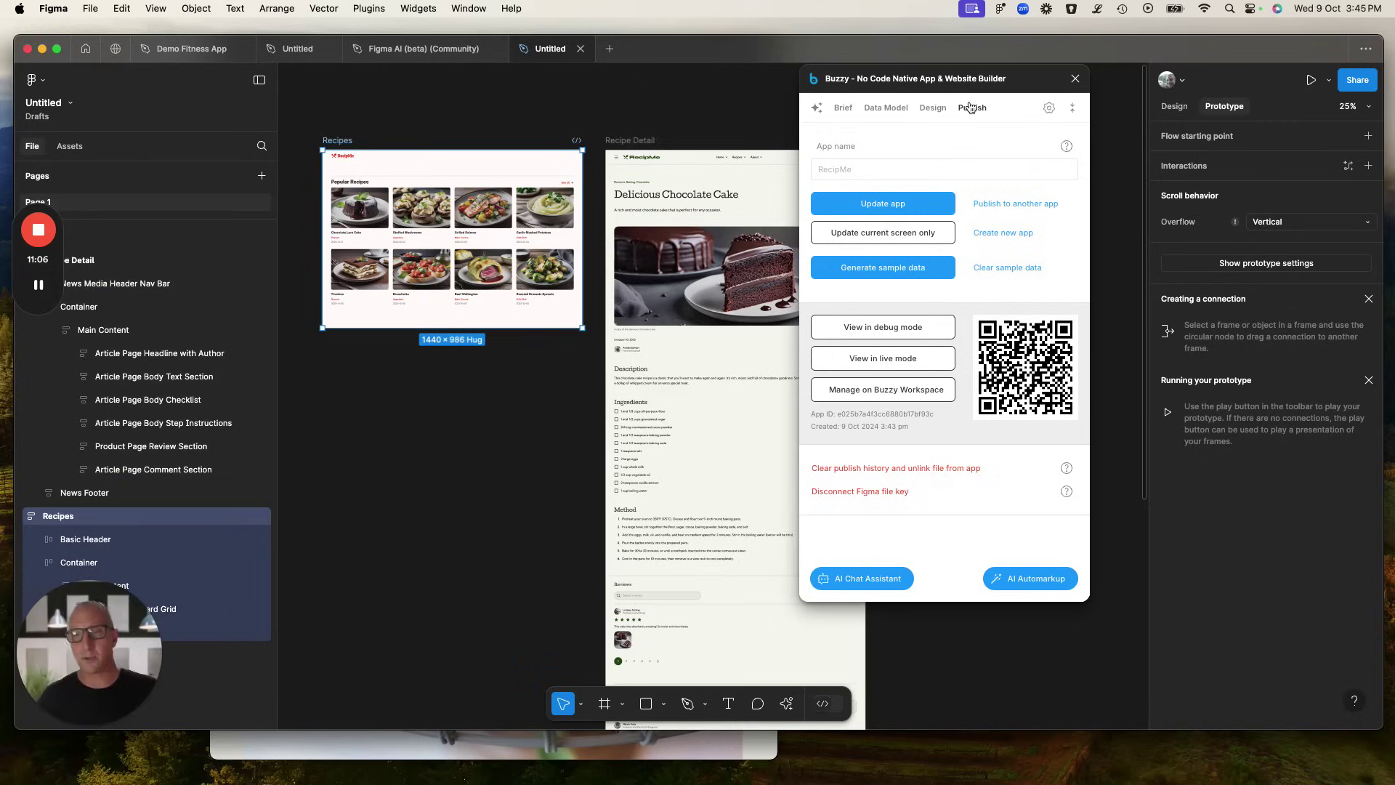
Republish the RecipMe app from Buzzy's Publish tab with the new vertical scrolling.
left_click(903, 202)
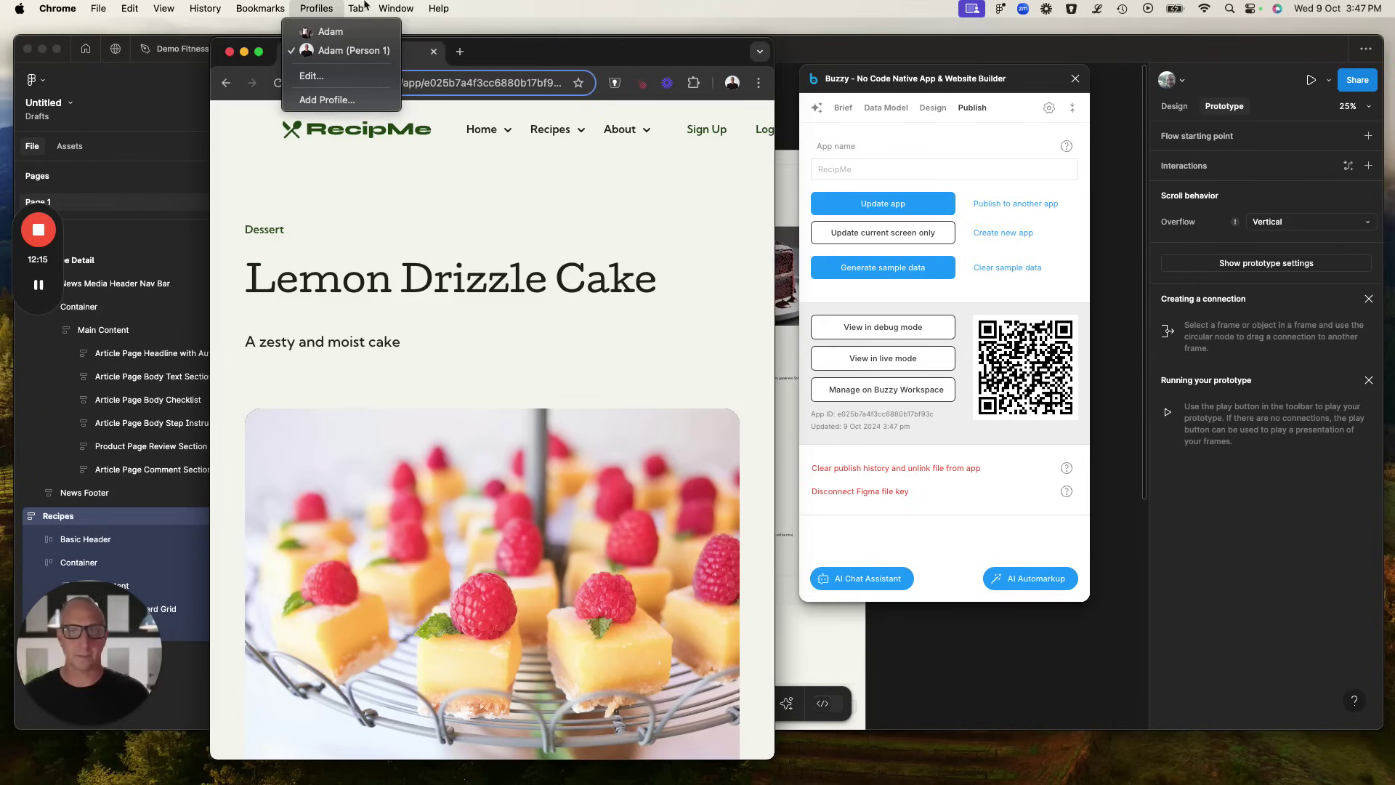
Scroll up and down the republished Lemon Drizzle Cake page to check it scrolls fully.
left_click(535, 209)
scroll(574, 373, "down", 10)
scroll(575, 397, "up", 7)
scroll(577, 401, "down", 15)
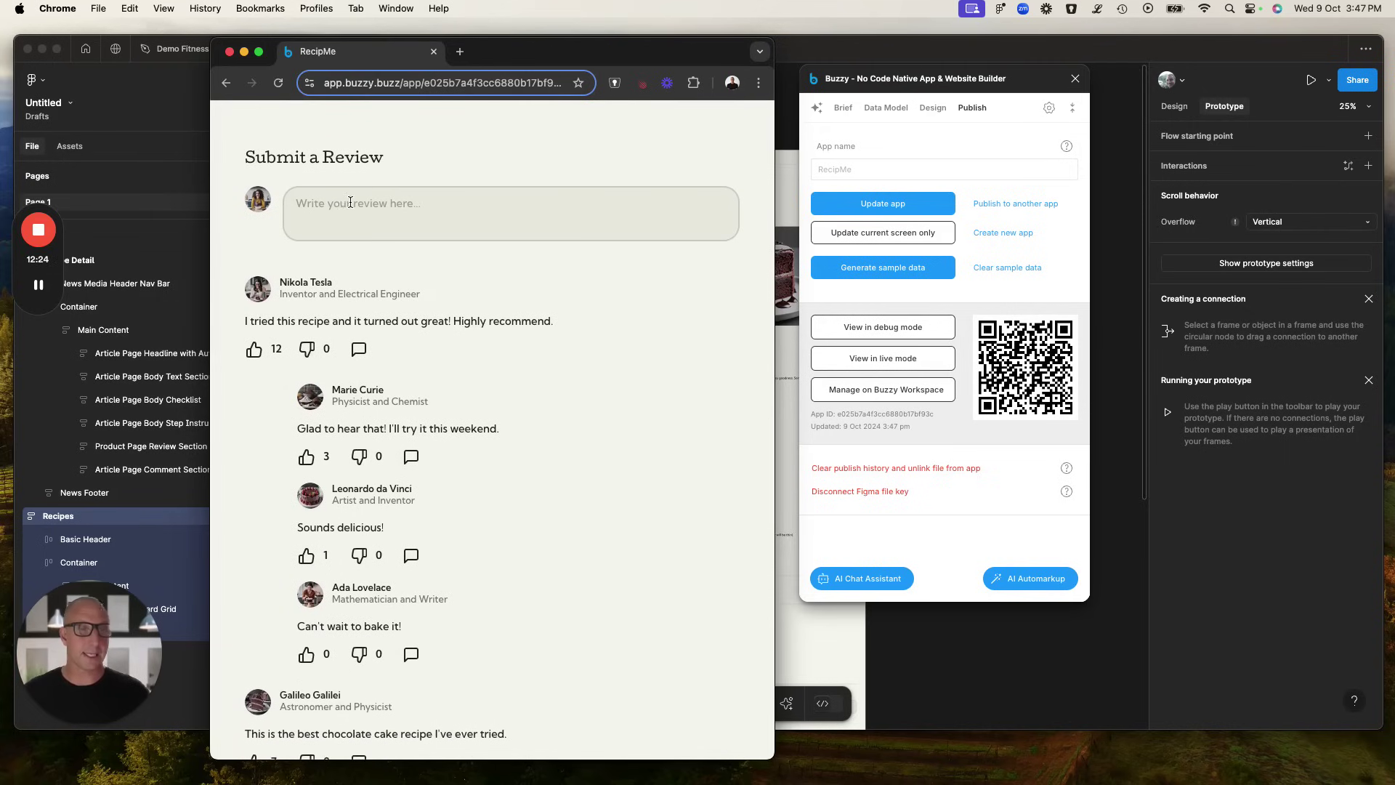
scroll(350, 203, "up", 15)
scroll(350, 202, "up", 4)
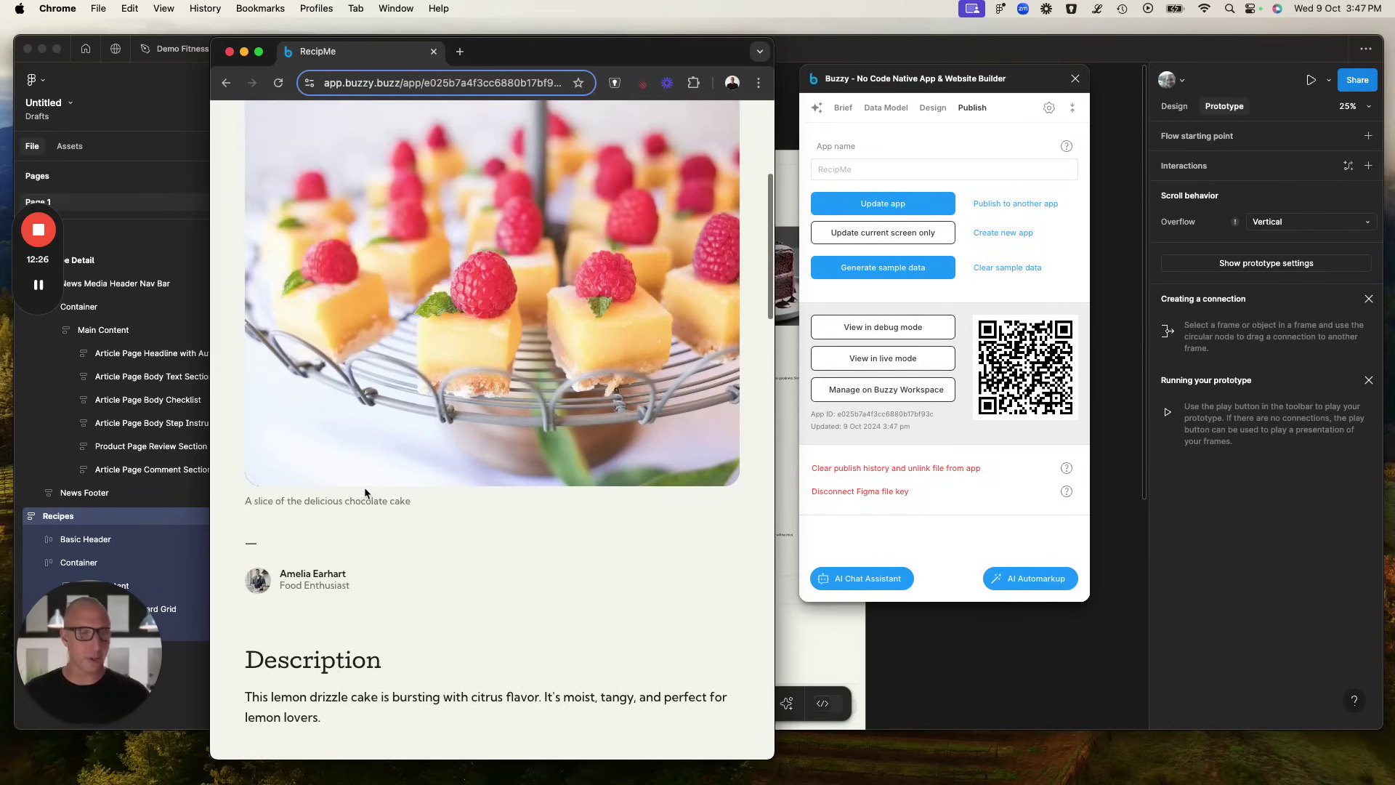
scroll(372, 550, "down", 15)
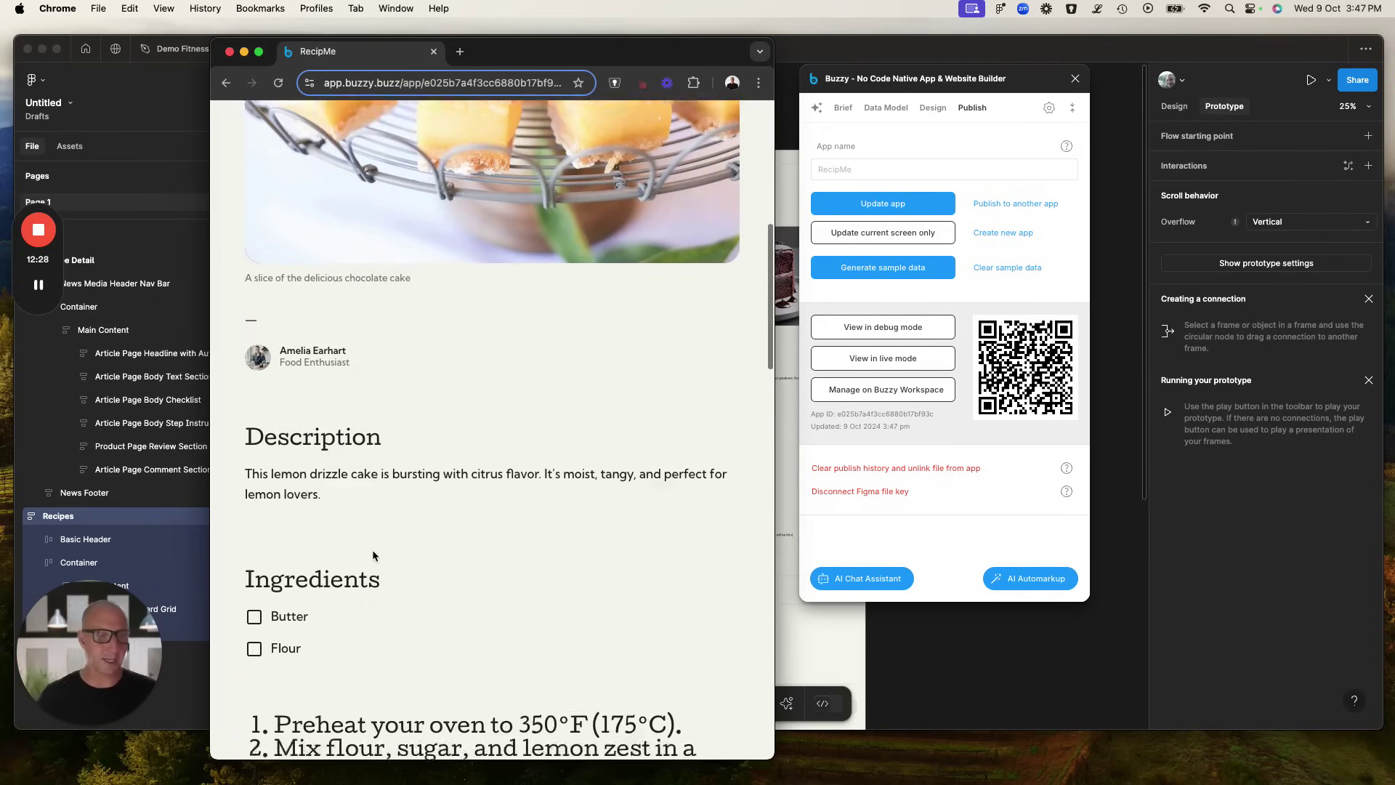
scroll(368, 541, "down", 3)
scroll(356, 436, "up", 10)
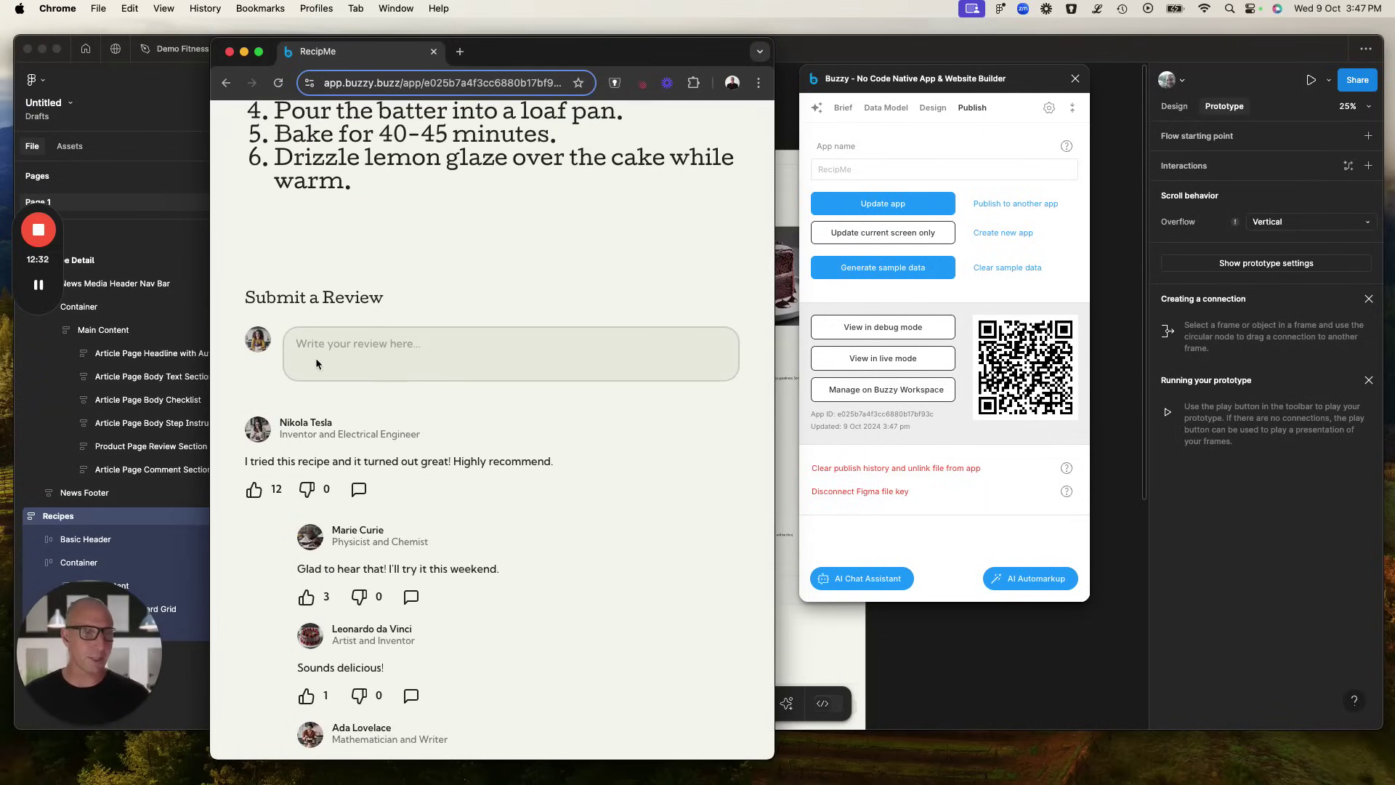
scroll(317, 355, "up", 8)
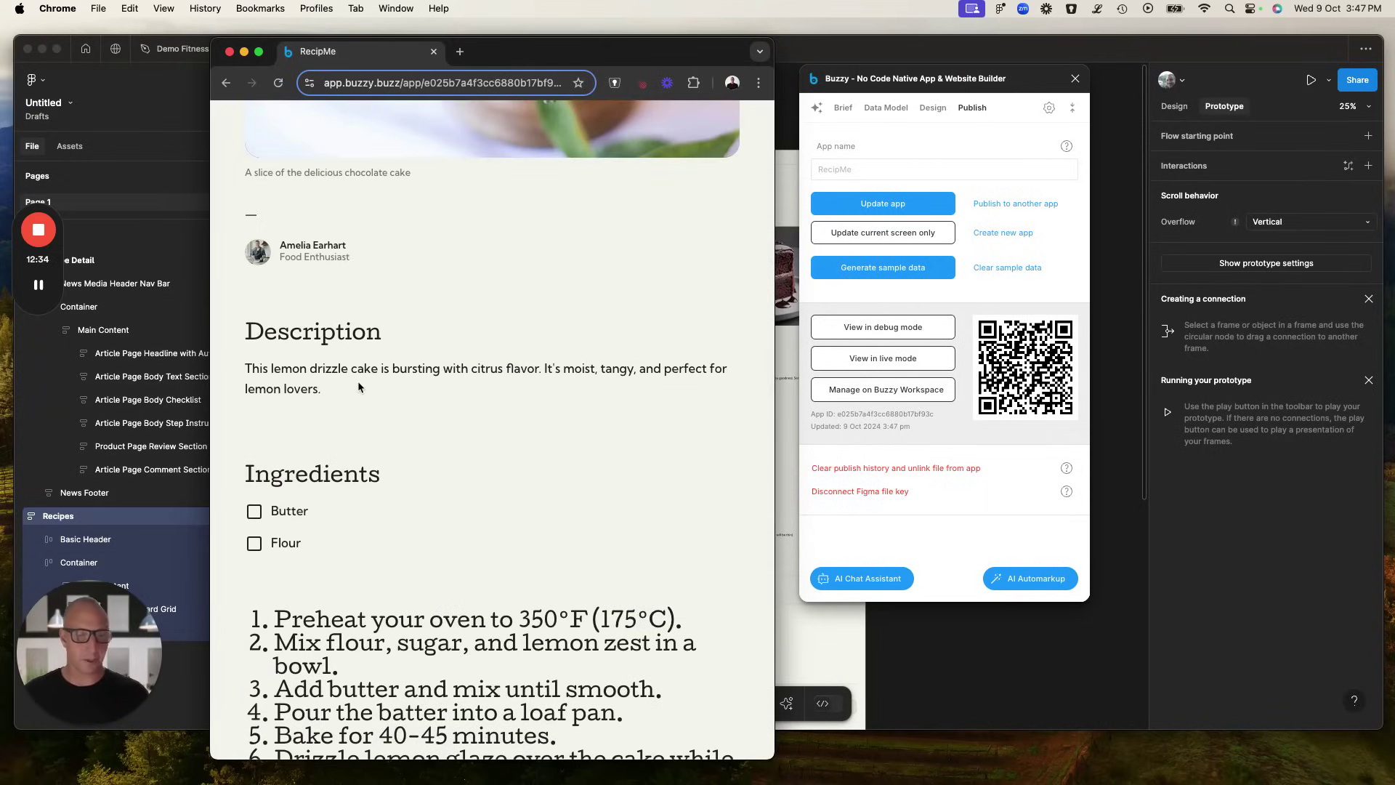
scroll(357, 387, "up", 3)
scroll(357, 387, "up", 10)
Open RecipMe in Buzzy Workspace, enlarge the window, and scroll through its Data tables.
left_click(899, 394)
left_click(899, 392)
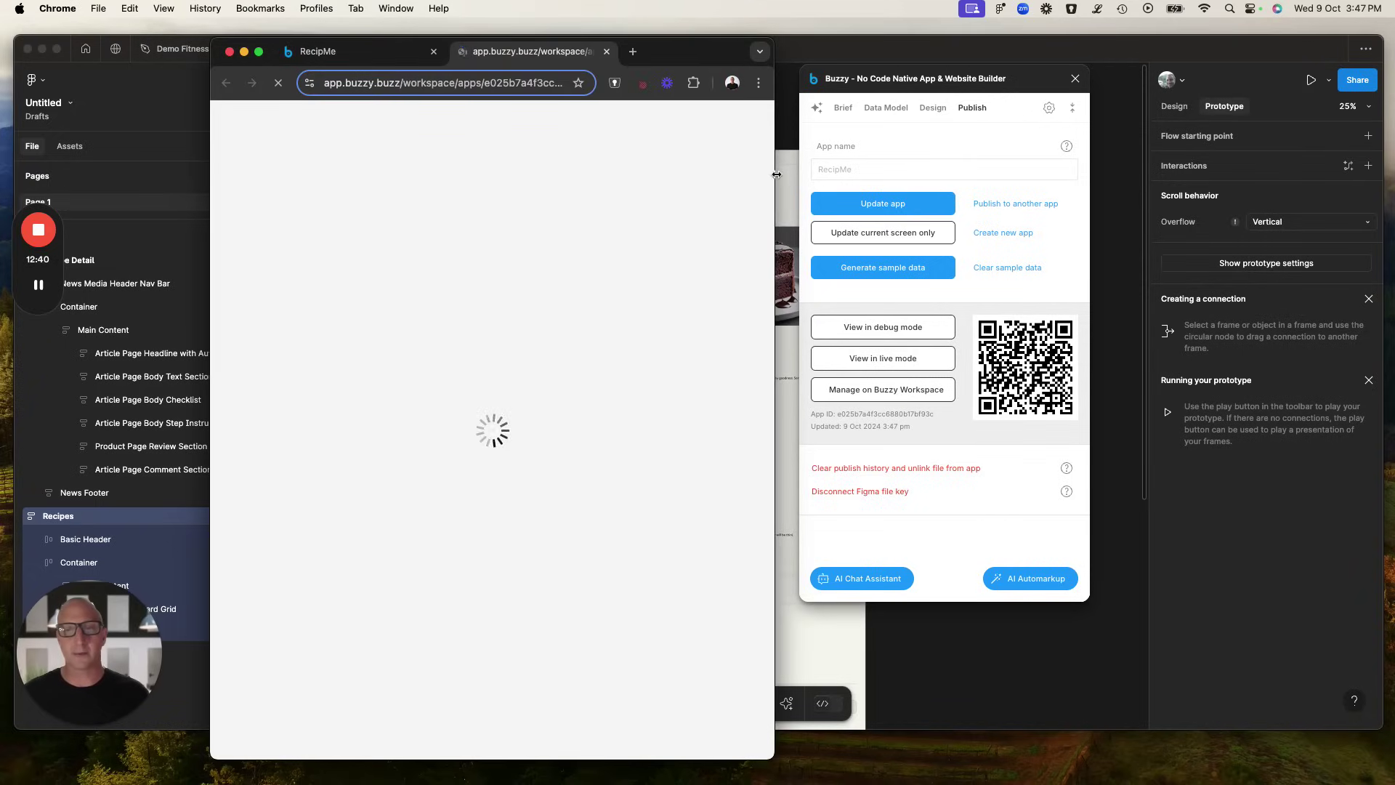
left_click_drag(776, 179, 925, 189)
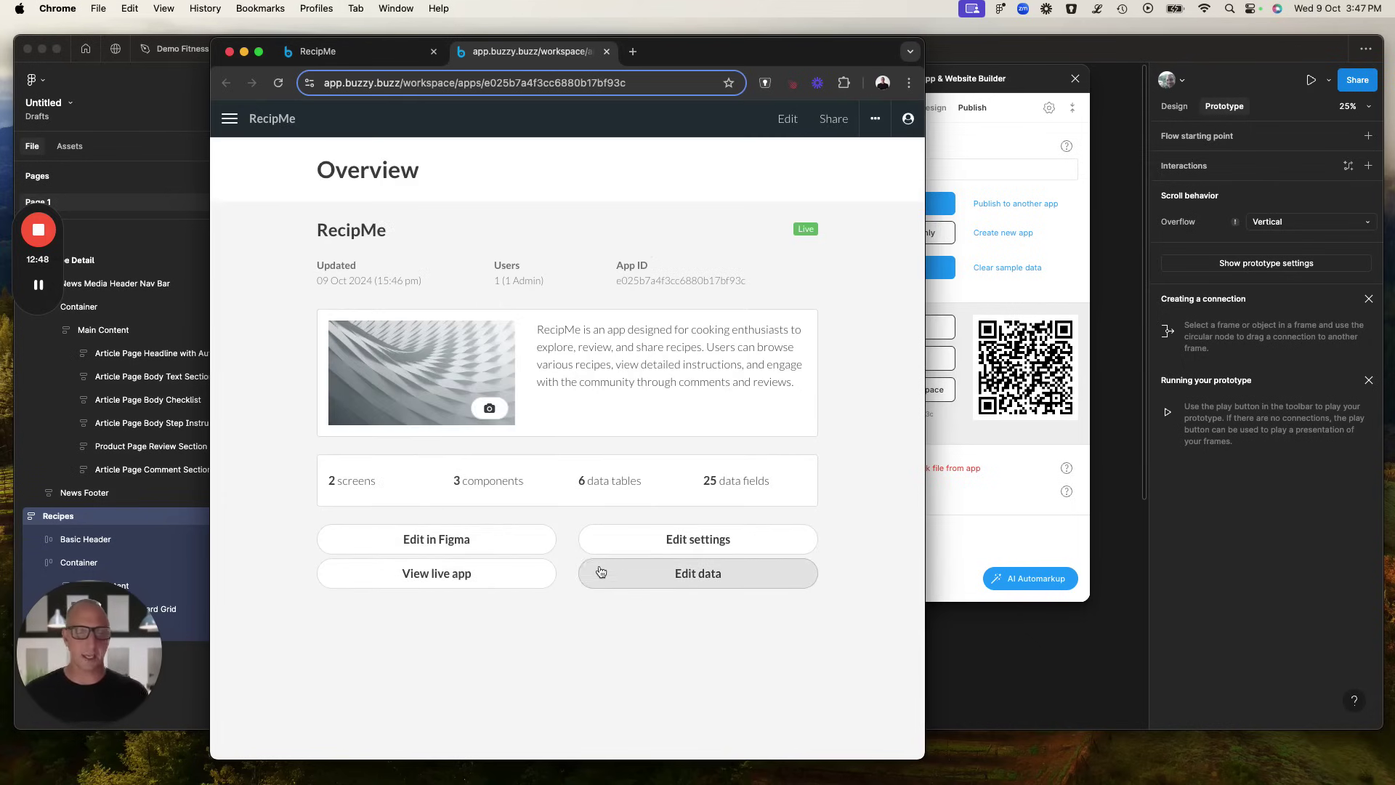
left_click(626, 575)
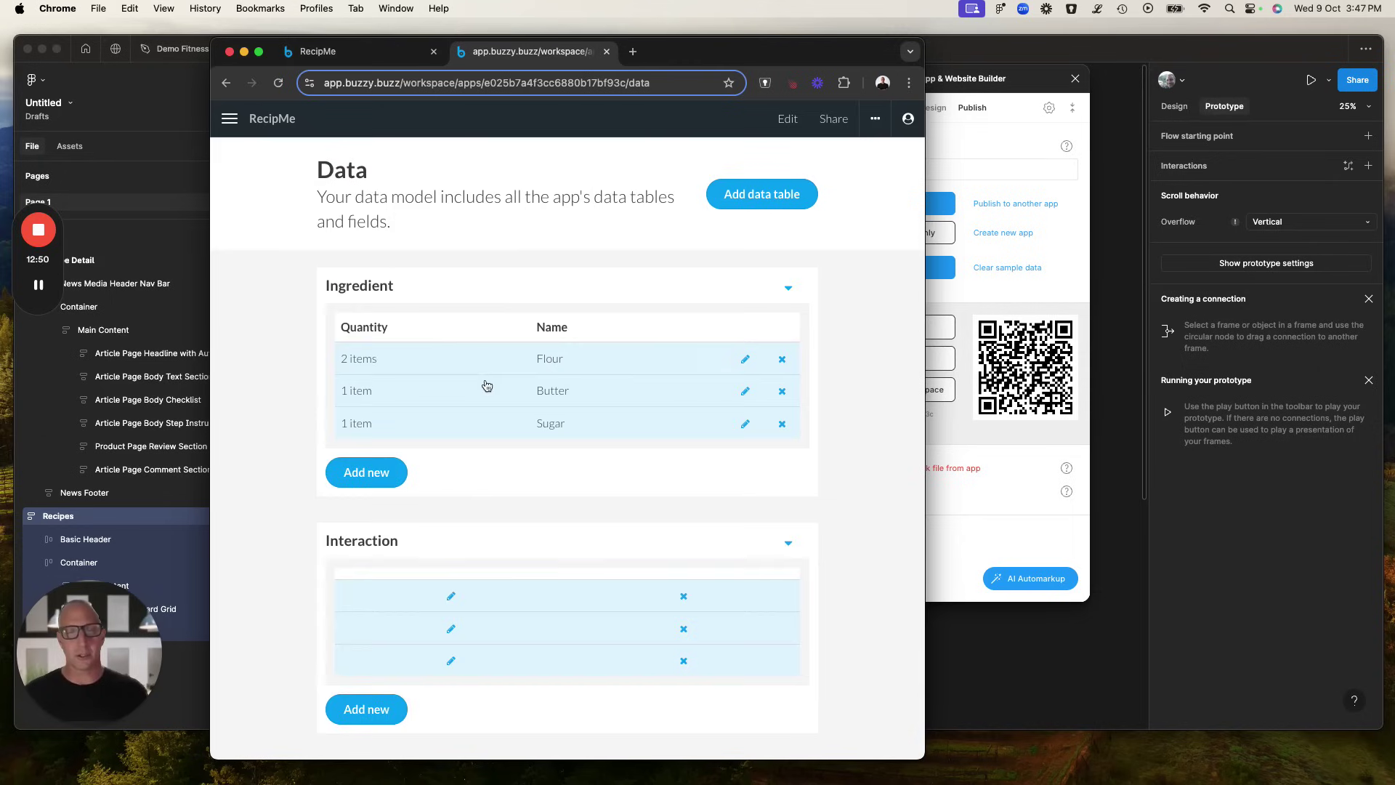
scroll(388, 496, "down", 6)
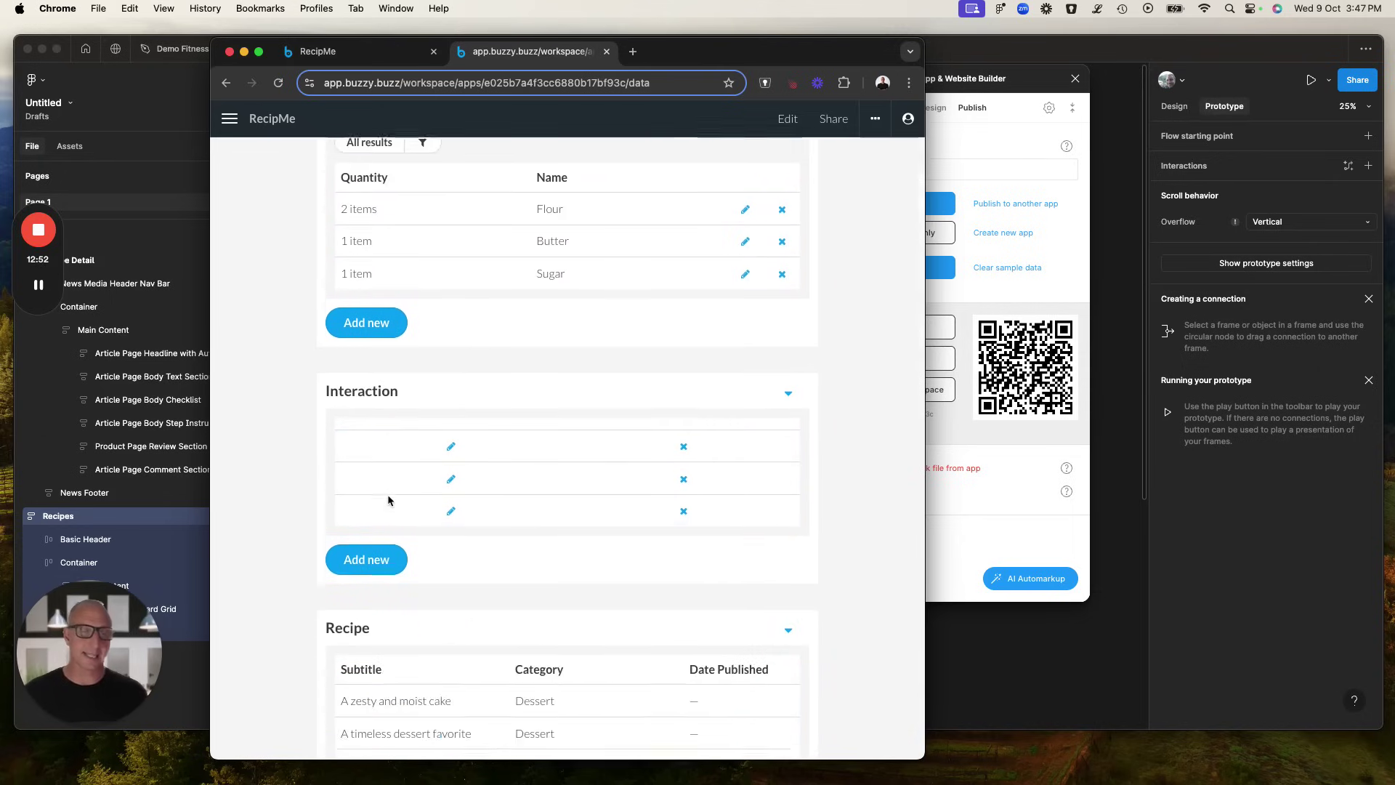
scroll(389, 500, "down", 2)
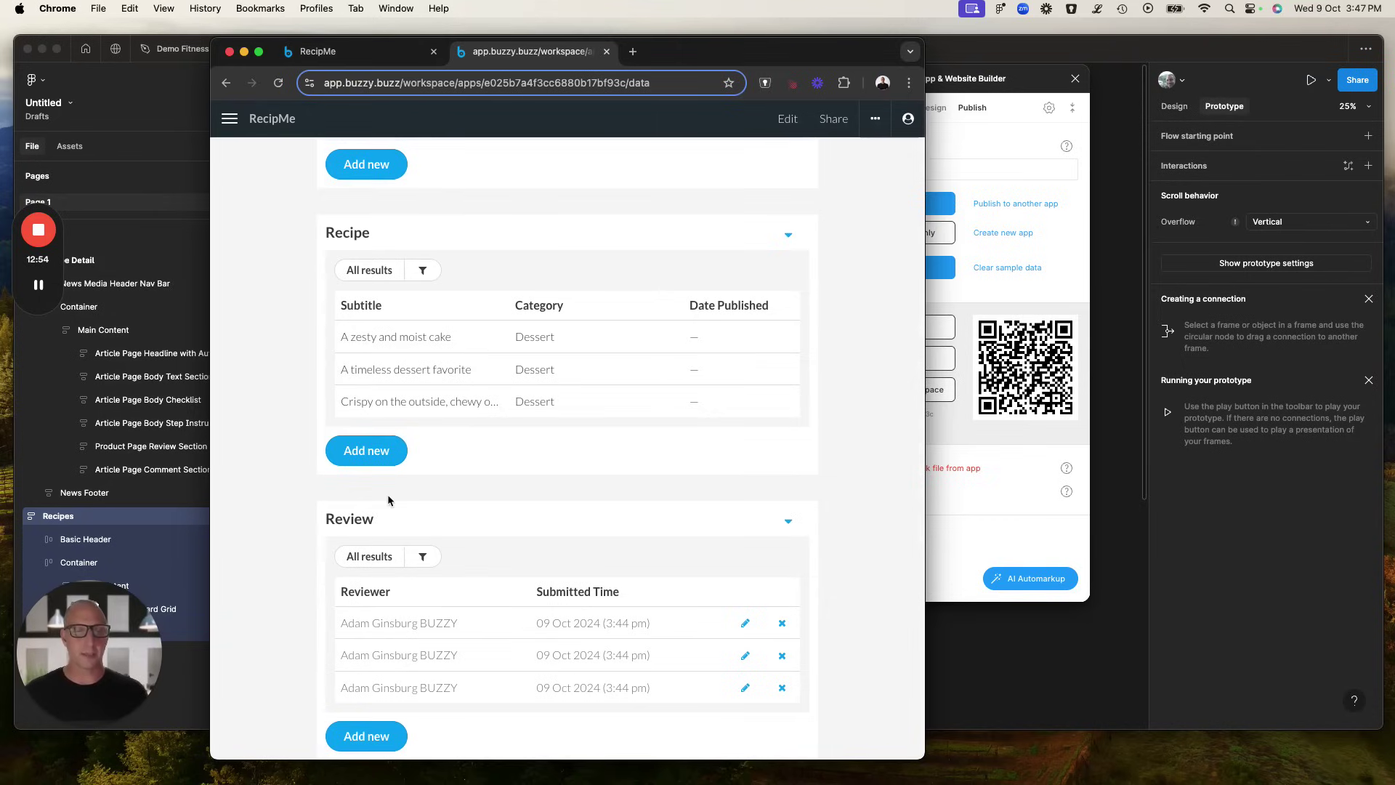
Add 'WOW' to the Lemon Drizzle Cake subtitle and check it on the live recipe page.
left_click(417, 341)
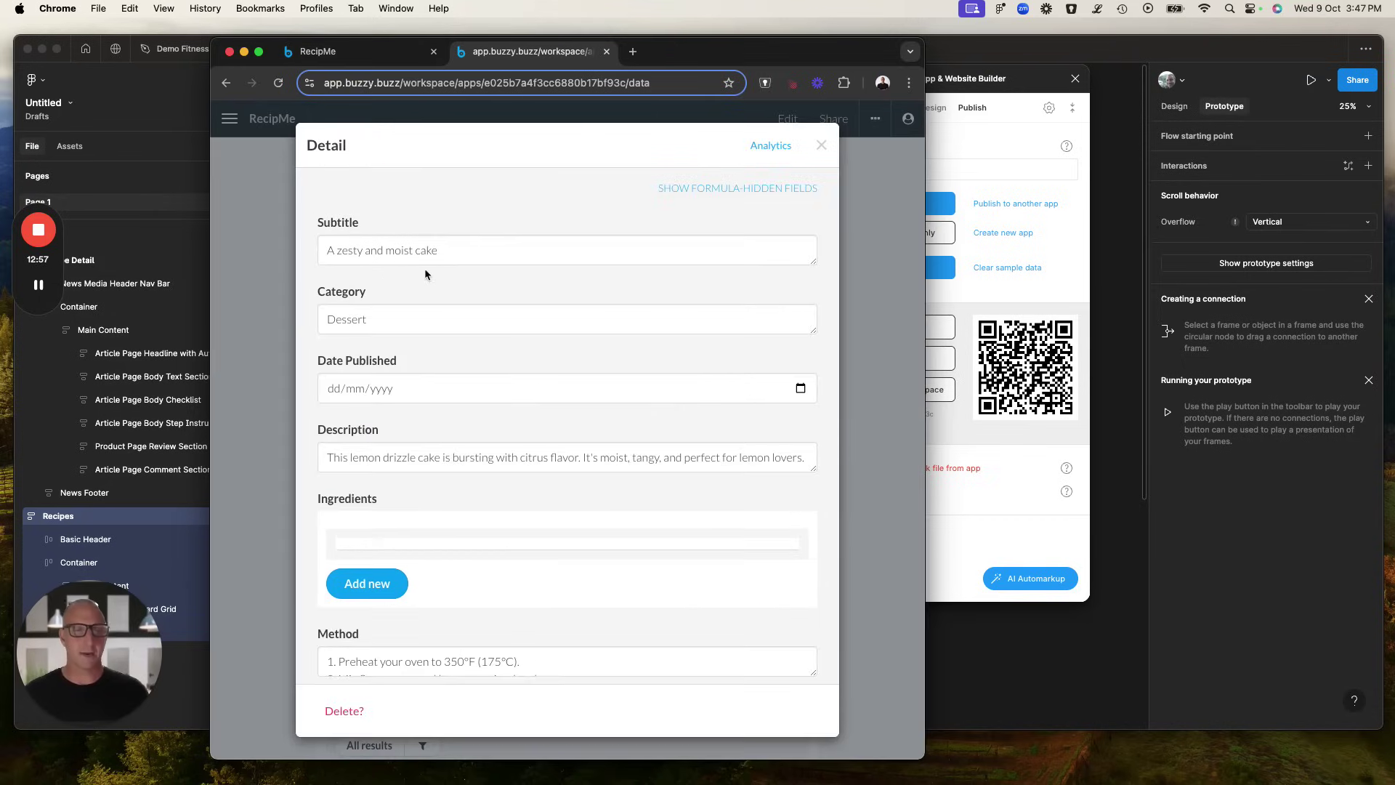
left_click(476, 248)
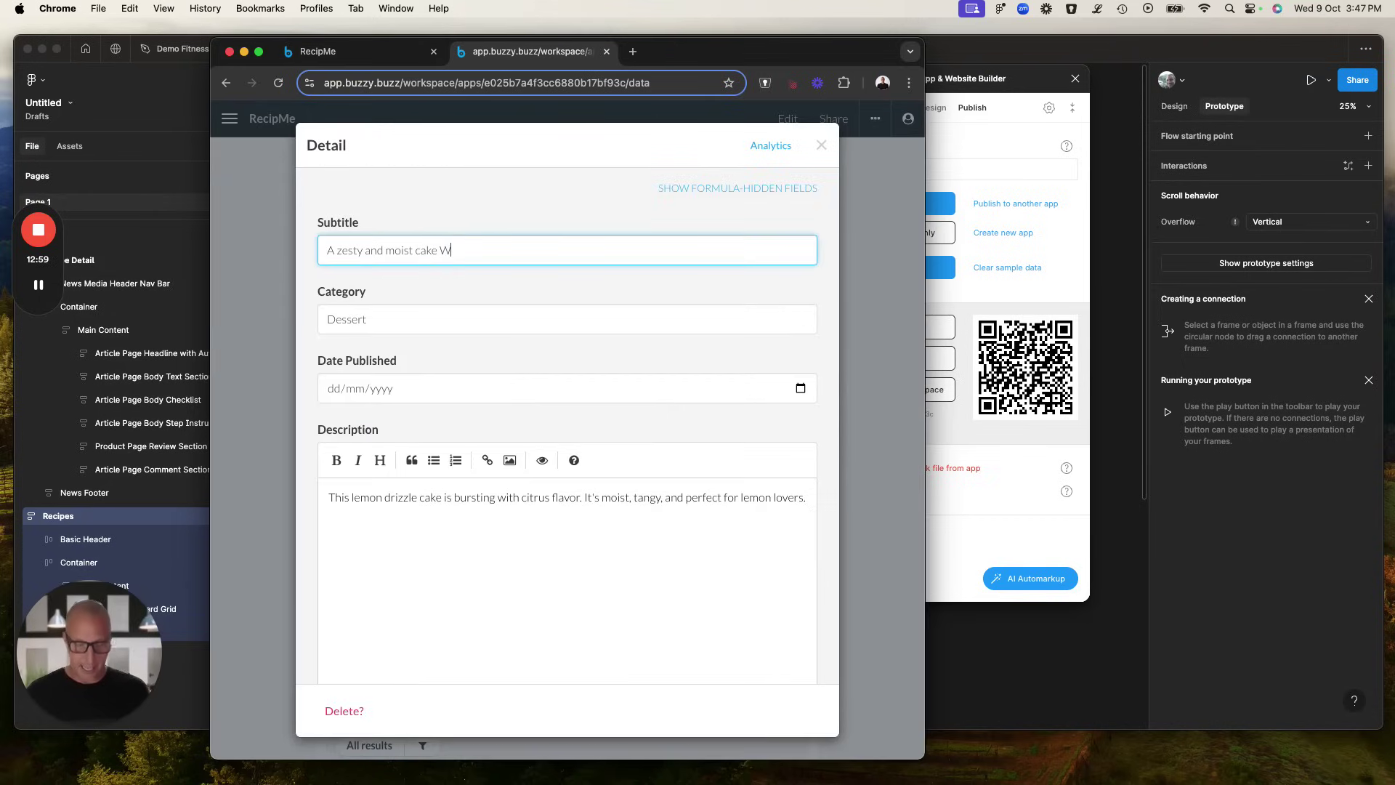
left_click(491, 206)
left_click(317, 50)
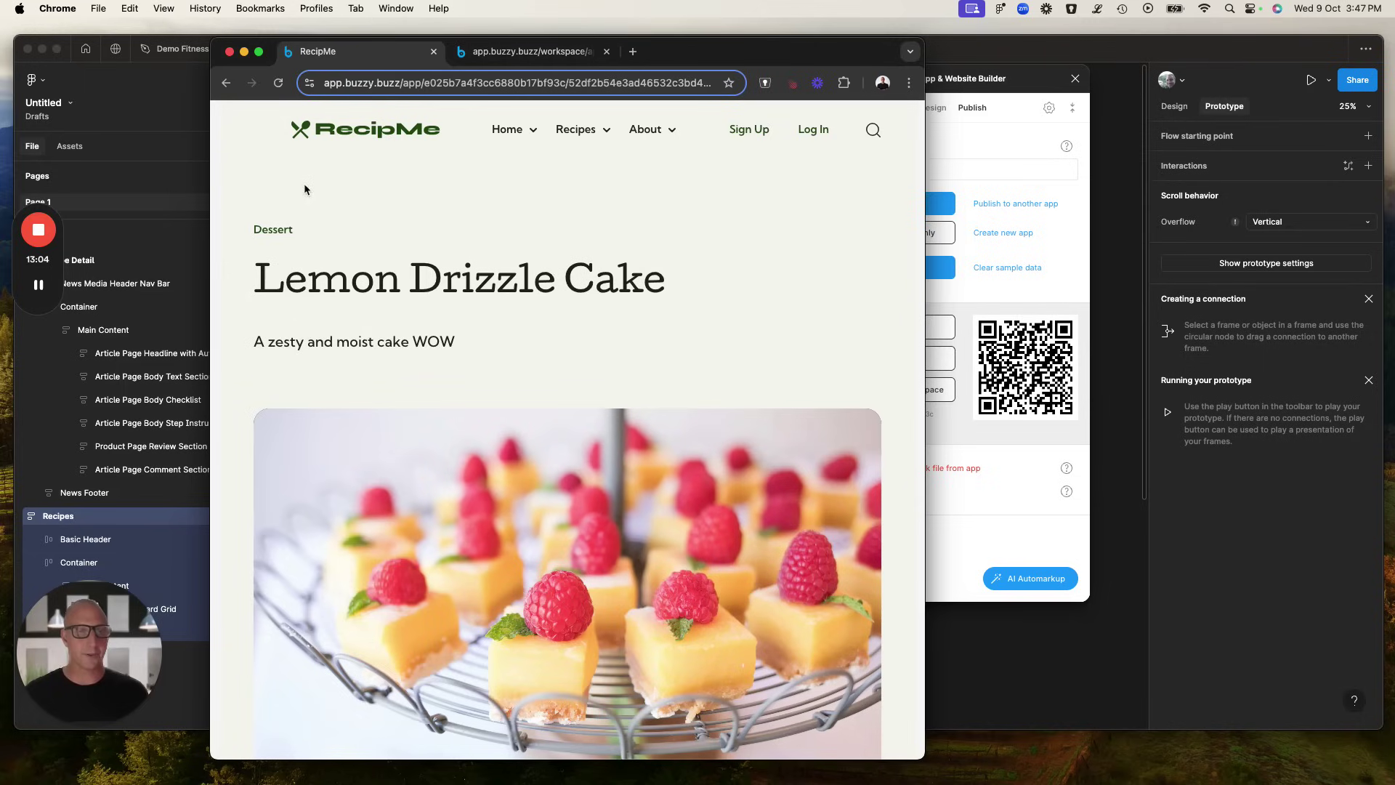
left_click_drag(468, 337, 414, 343)
left_click(453, 341)
Place the workspace beside the live app and extend the subtitle to 'A zesty and moist cake WOW really wow'.
left_click_drag(756, 66, 604, 77)
left_click(407, 64)
left_click_drag(523, 63, 716, 33)
left_click(877, 238)
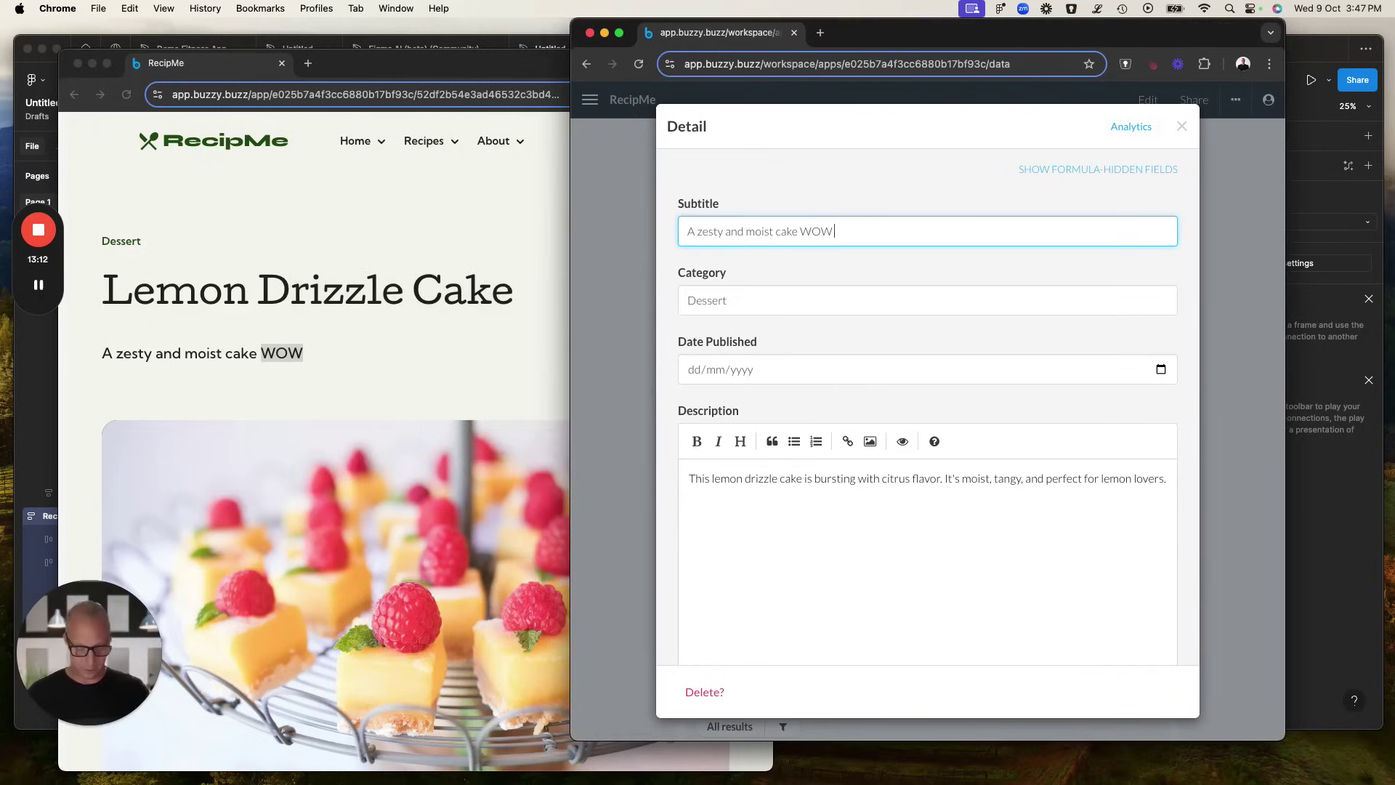
left_click(877, 192)
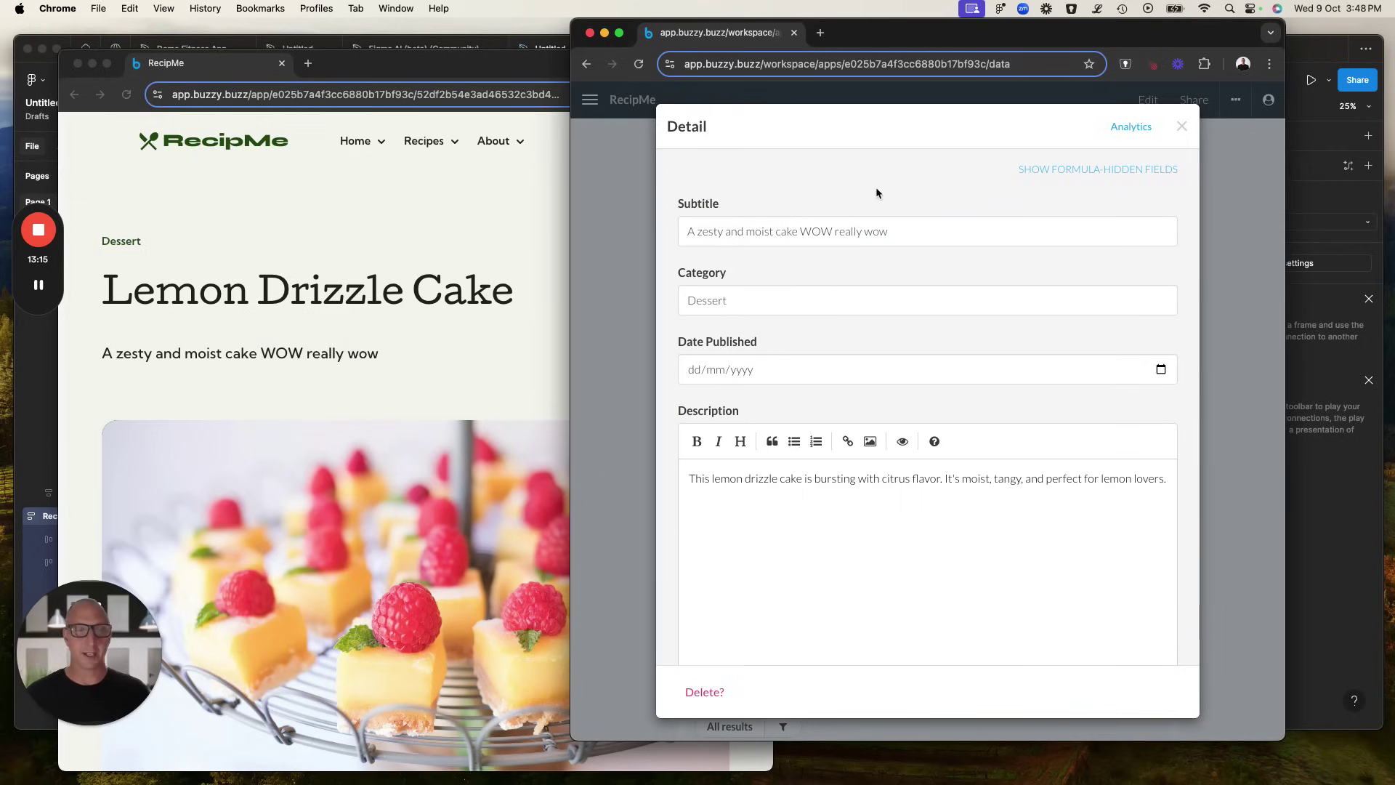
left_click(392, 356)
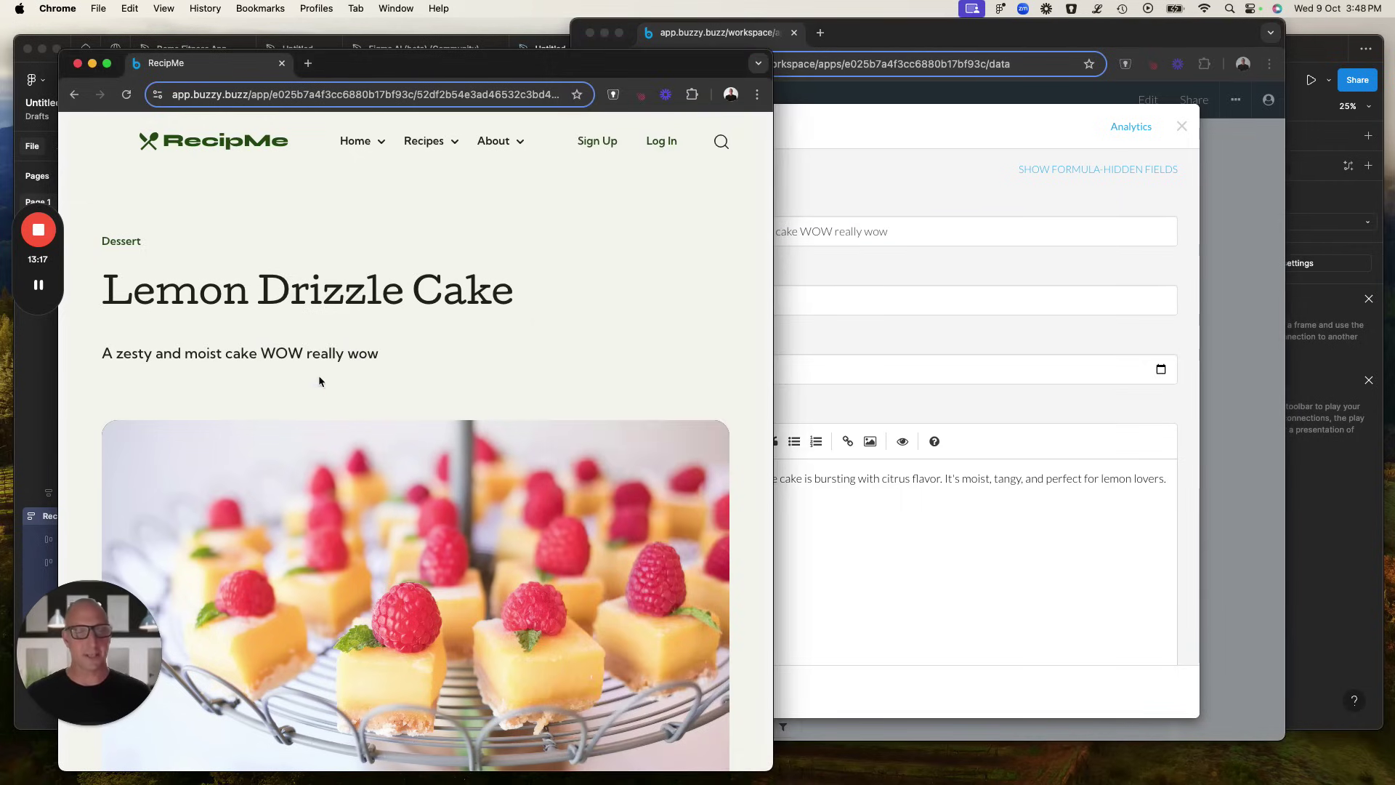
scroll(315, 390, "down", 5)
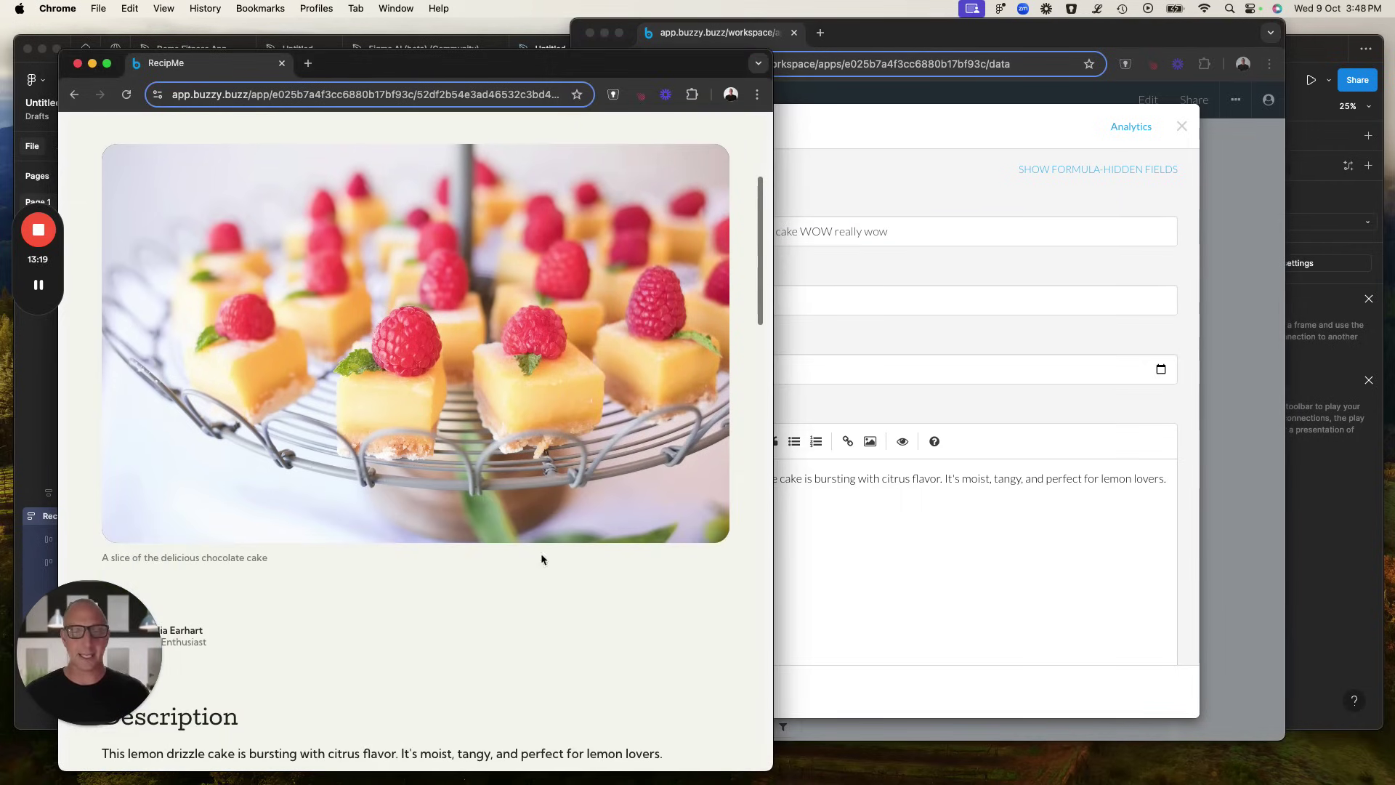
Close the recipe Detail form and confirm the updated subtitle on the live page.
left_click(830, 618)
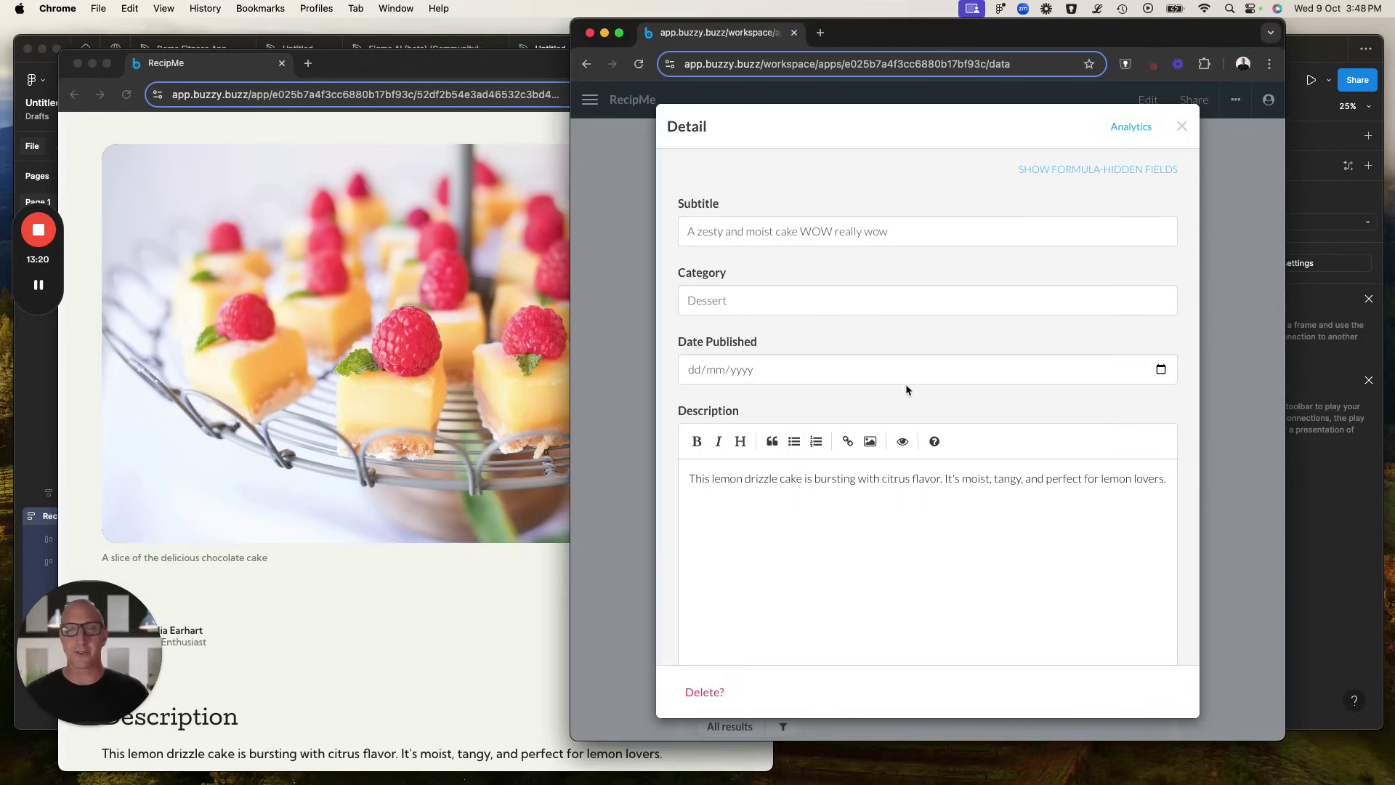
left_click(1181, 129)
scroll(836, 488, "down", 4)
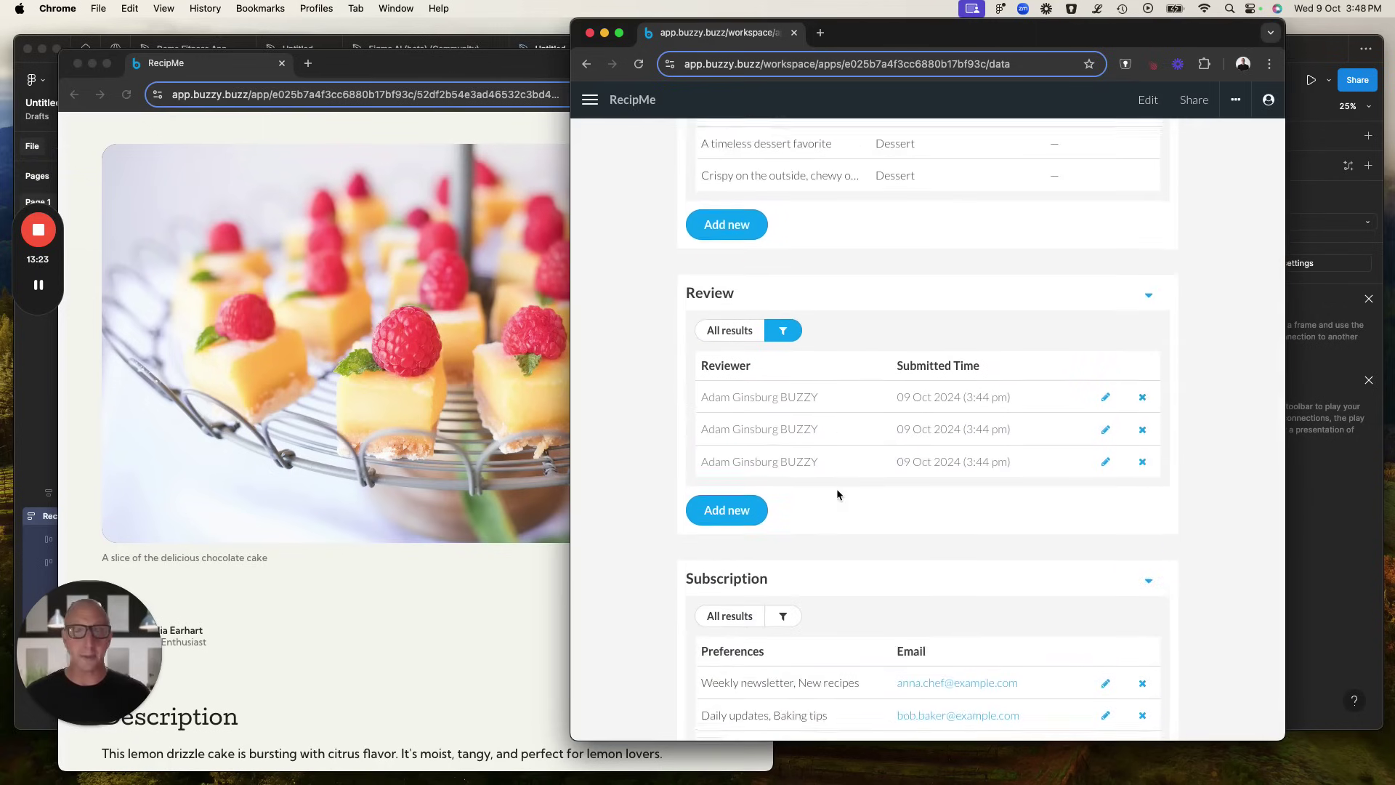
scroll(837, 495, "down", 3)
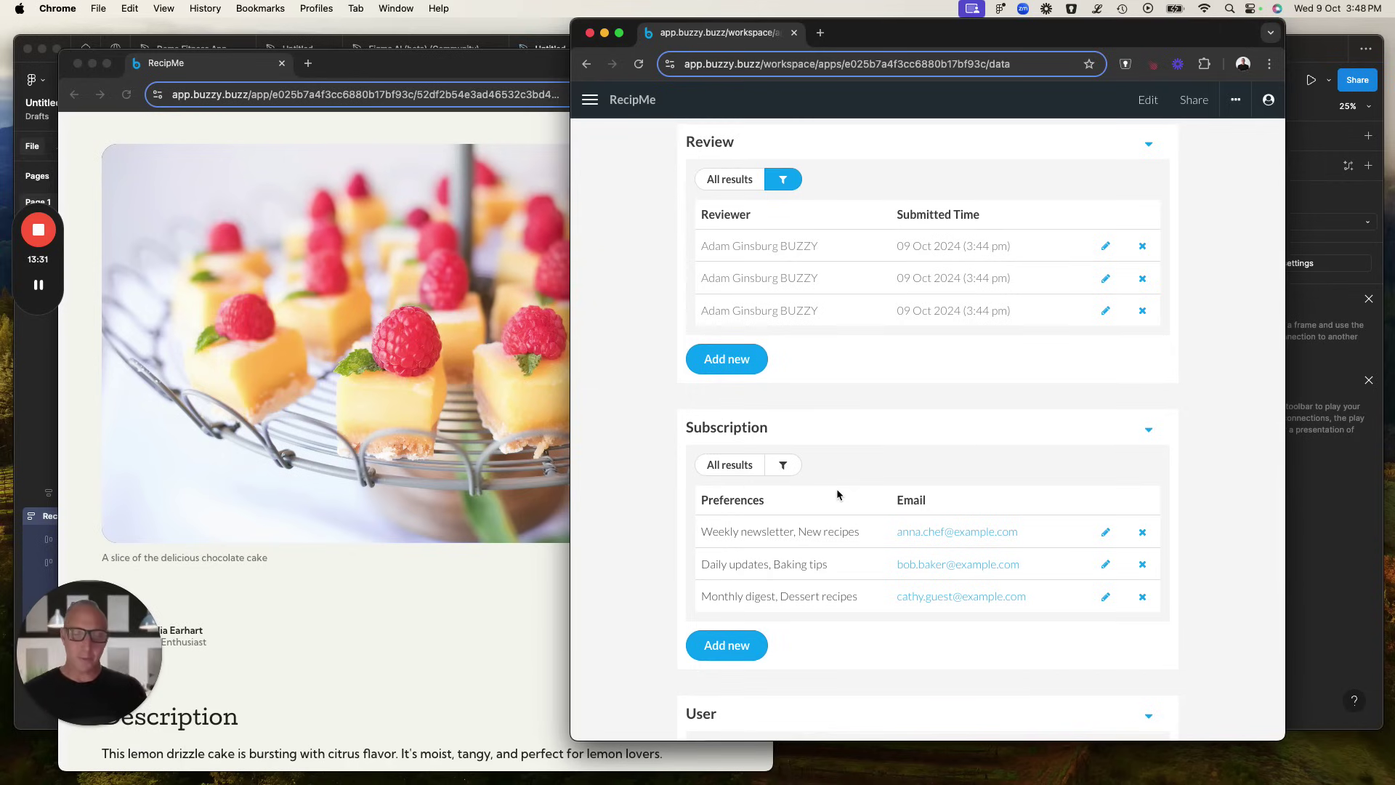
left_click(429, 539)
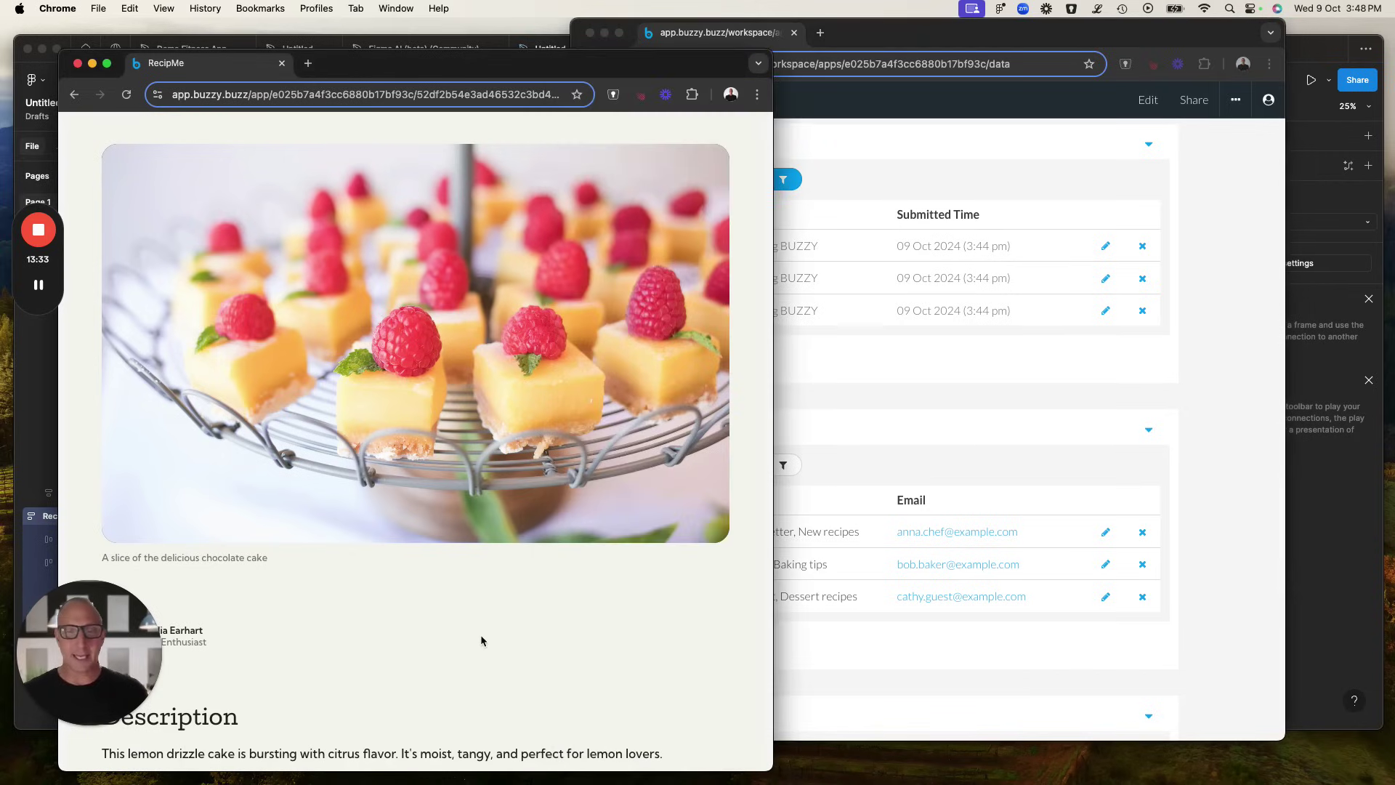
scroll(379, 369, "up", 5)
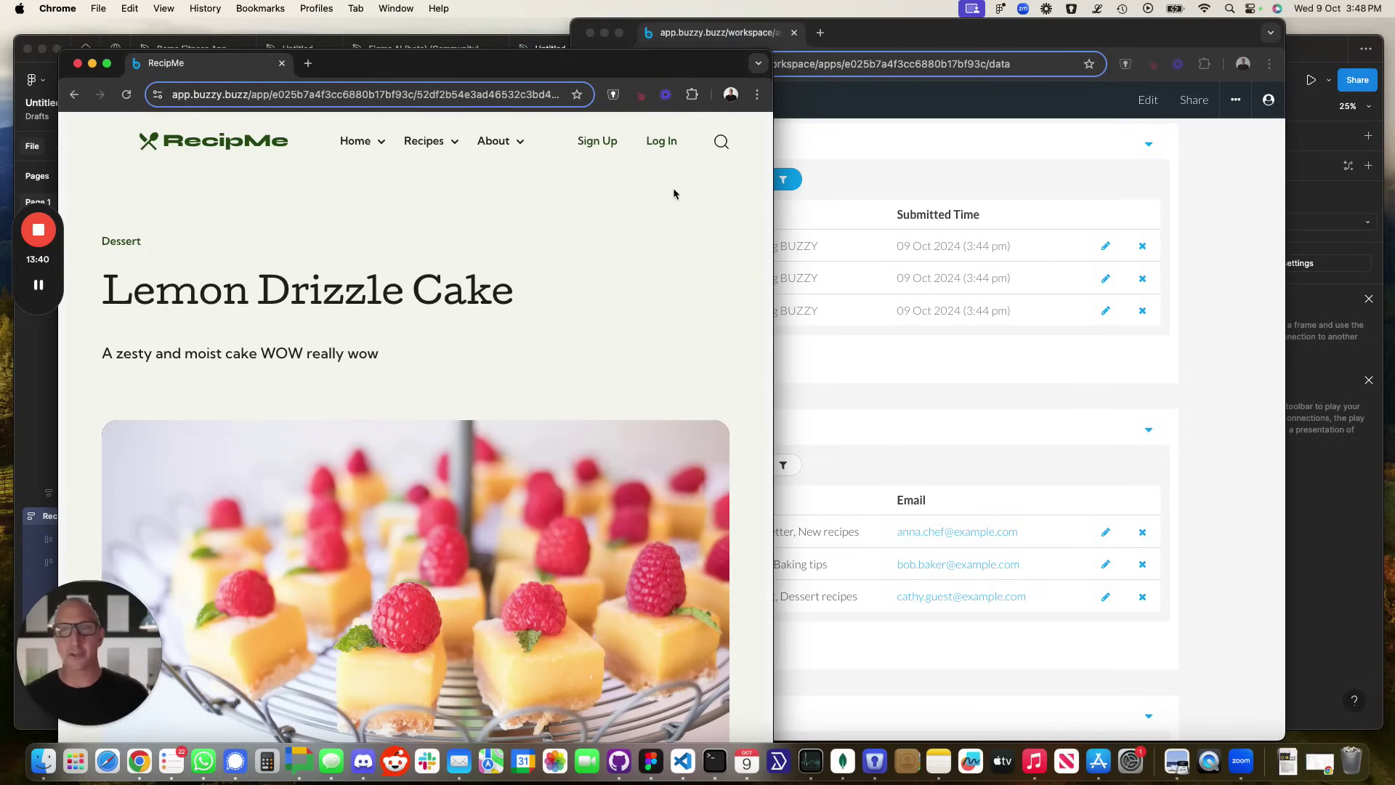
Leave the live Lemon Drizzle Cake page in Chrome and return to the RecipMe Figma file.
key("super+Tab")
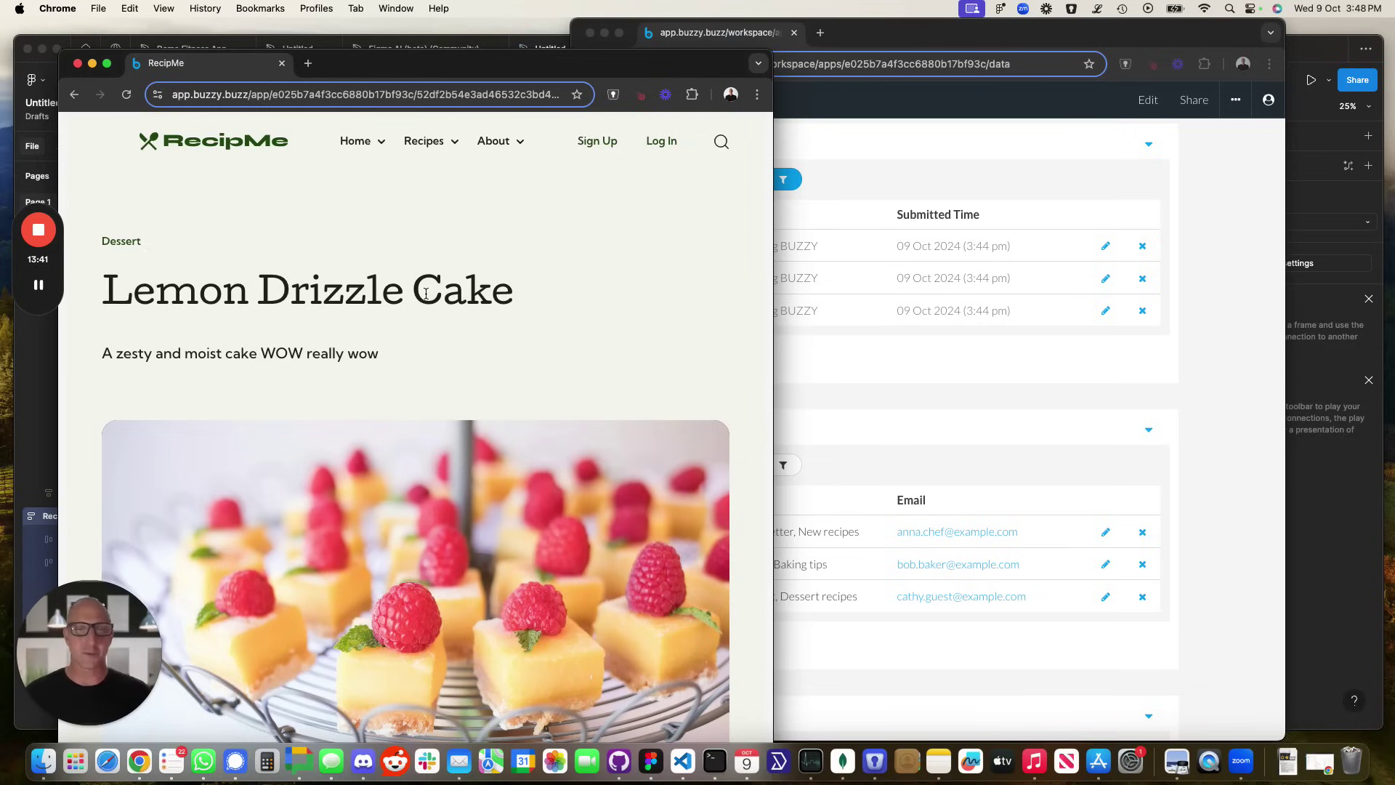